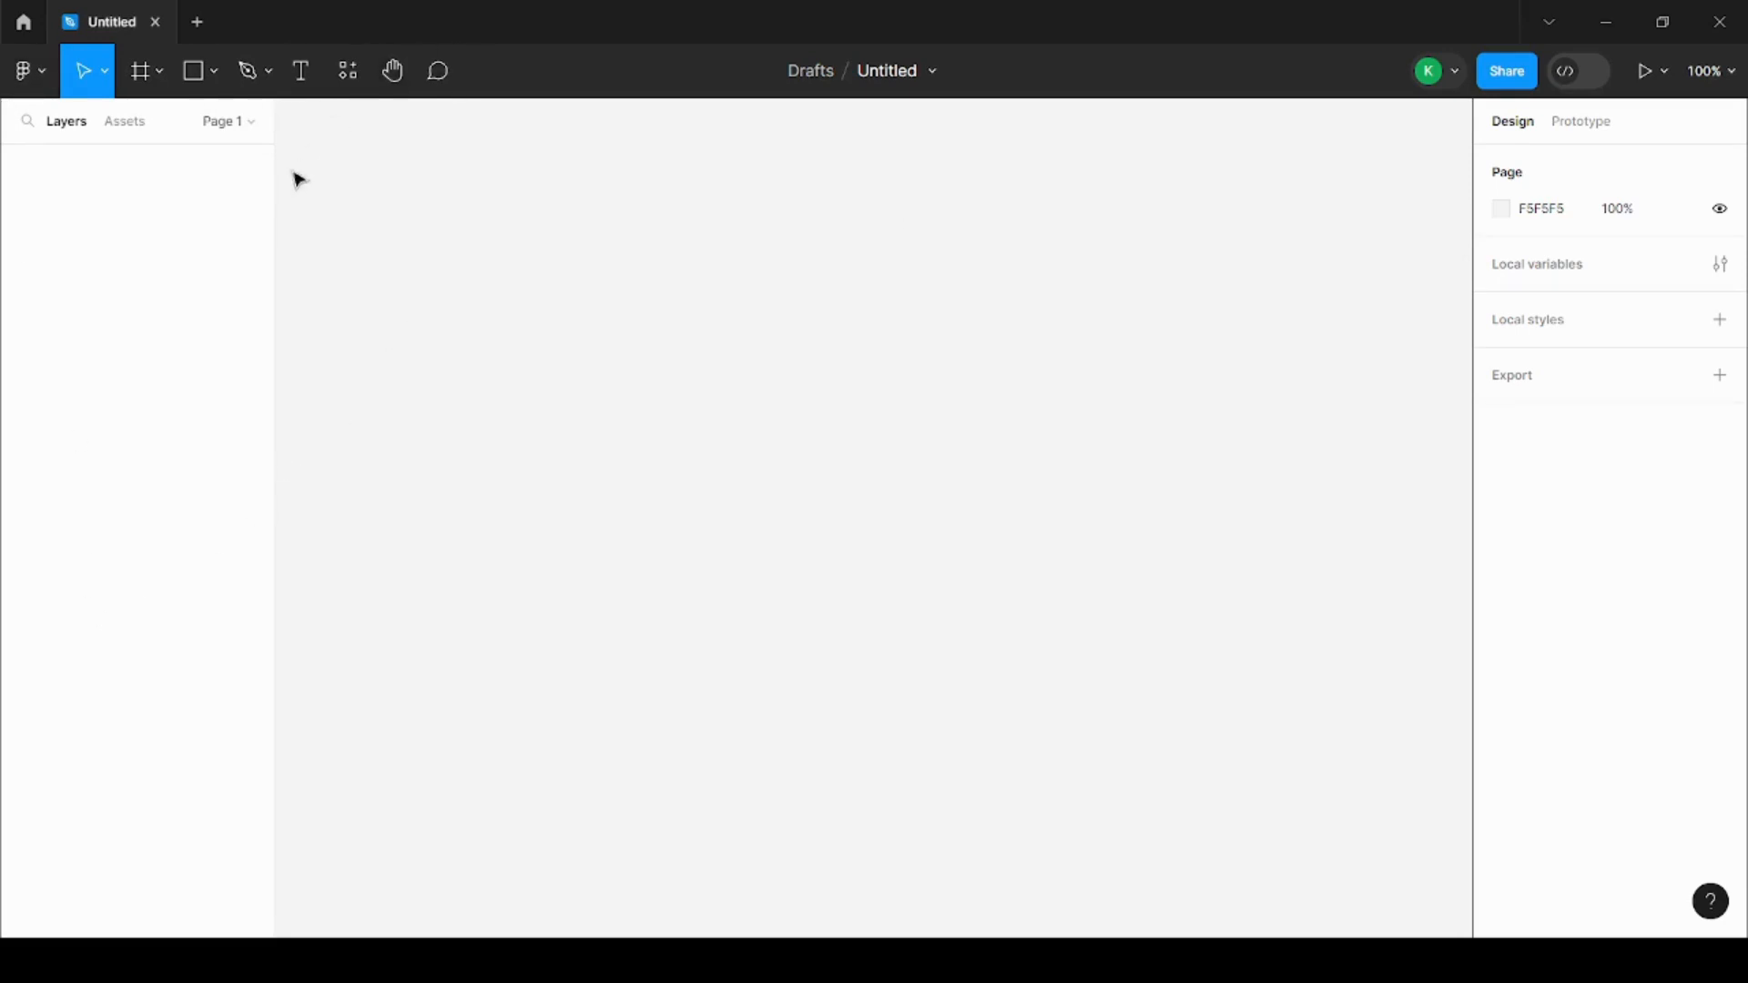
- Draw a freehand wavy line about 490 × 127 across the upper canvas with the Pencil tool
click(269, 75)
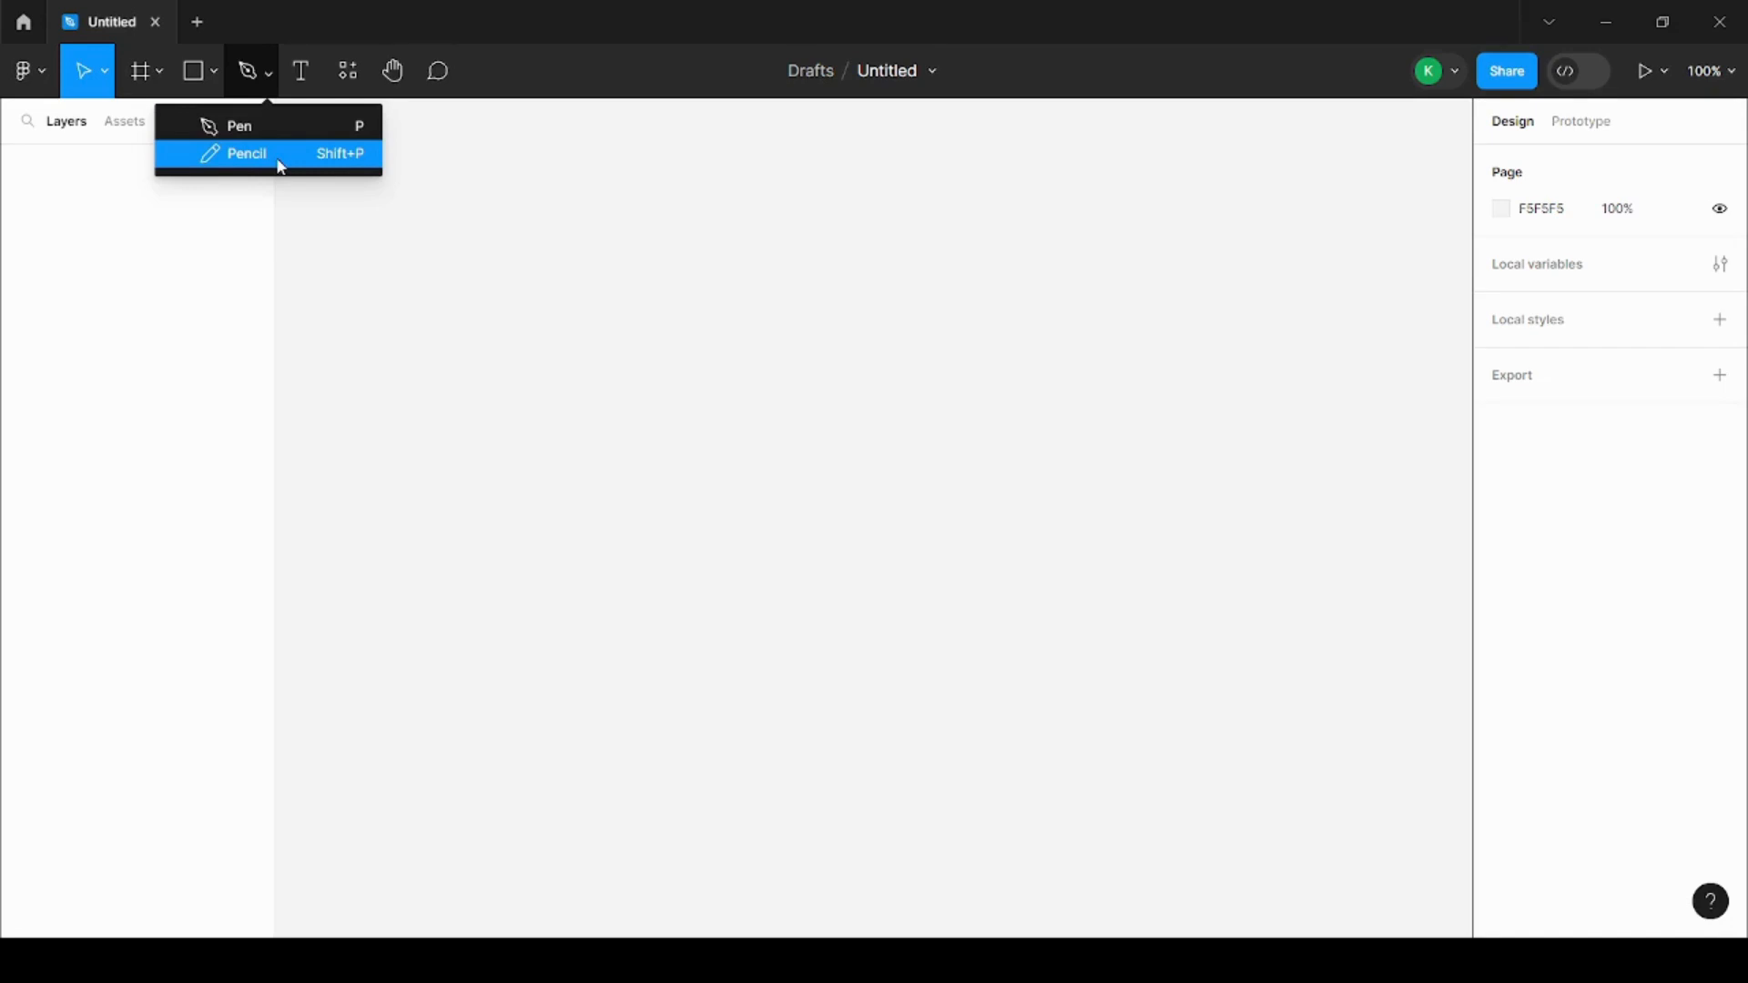
click(258, 162)
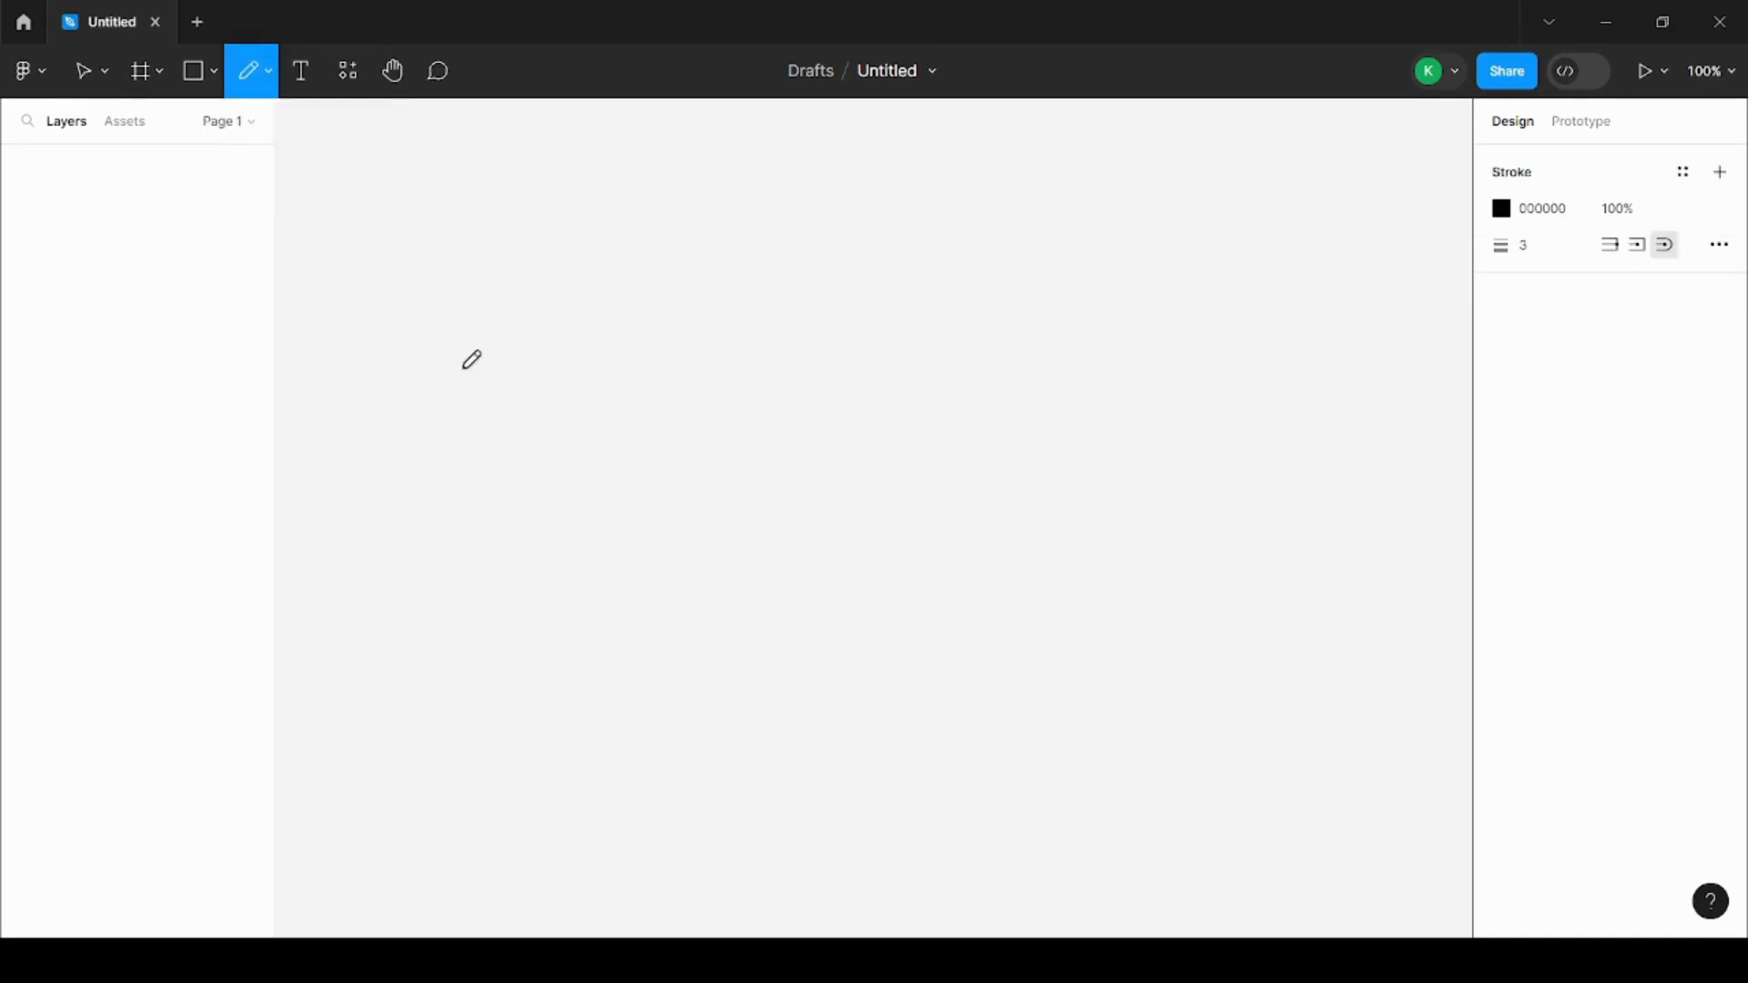
mouse_move(450, 389)
mouse_down()
mouse_move(515, 321)
mouse_move(830, 465)
mouse_move(997, 410)
mouse_move(1008, 338)
mouse_up()
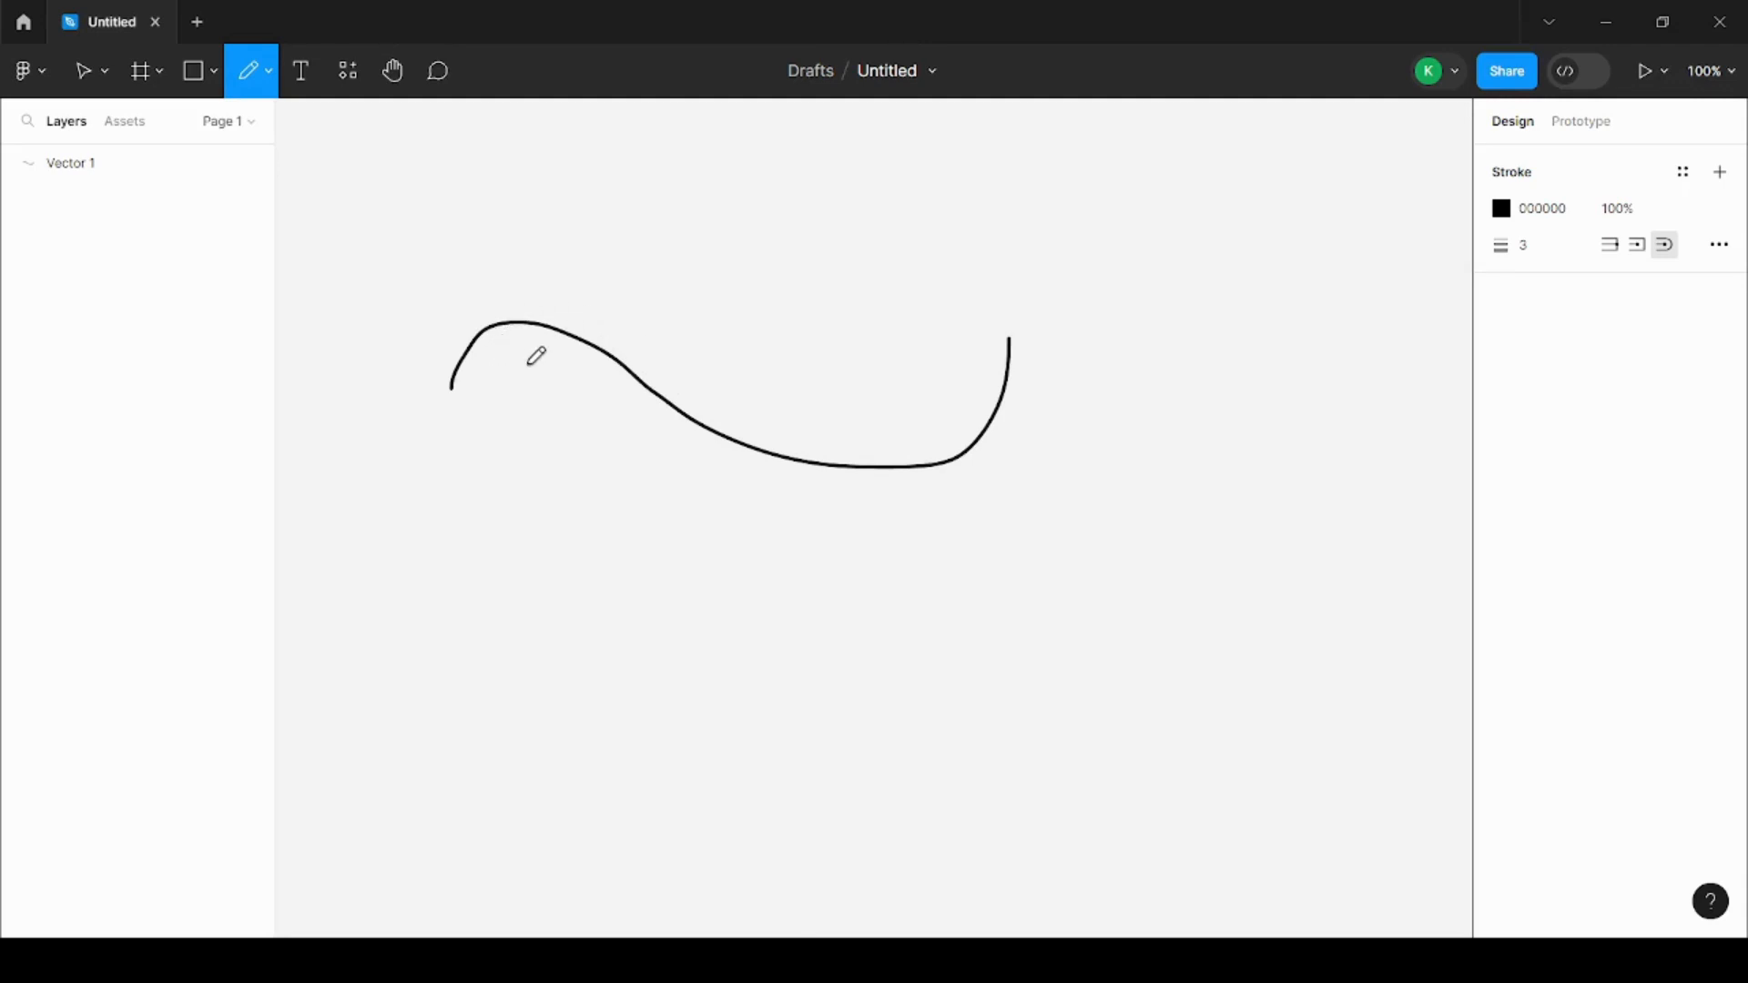
key(Escape)
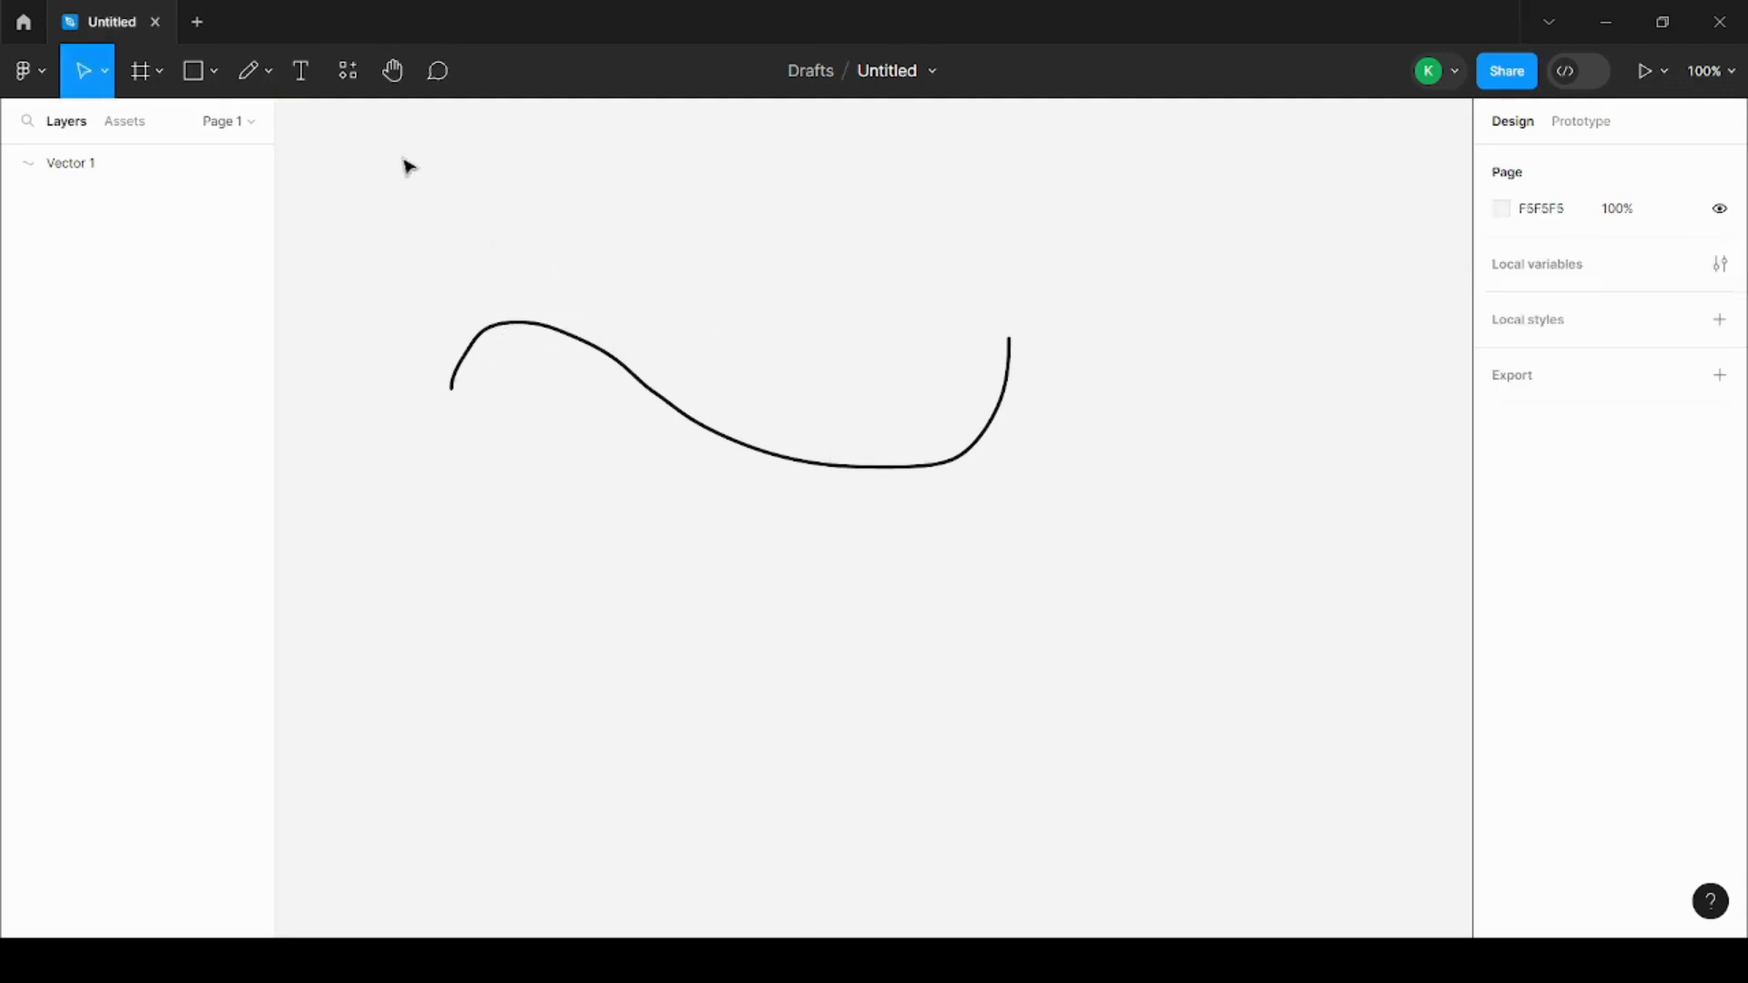
- Draw an open three-point S-curve about 448 × 61 above the pencil line with the Pen tool, curving it at the middle point
click(269, 73)
click(238, 125)
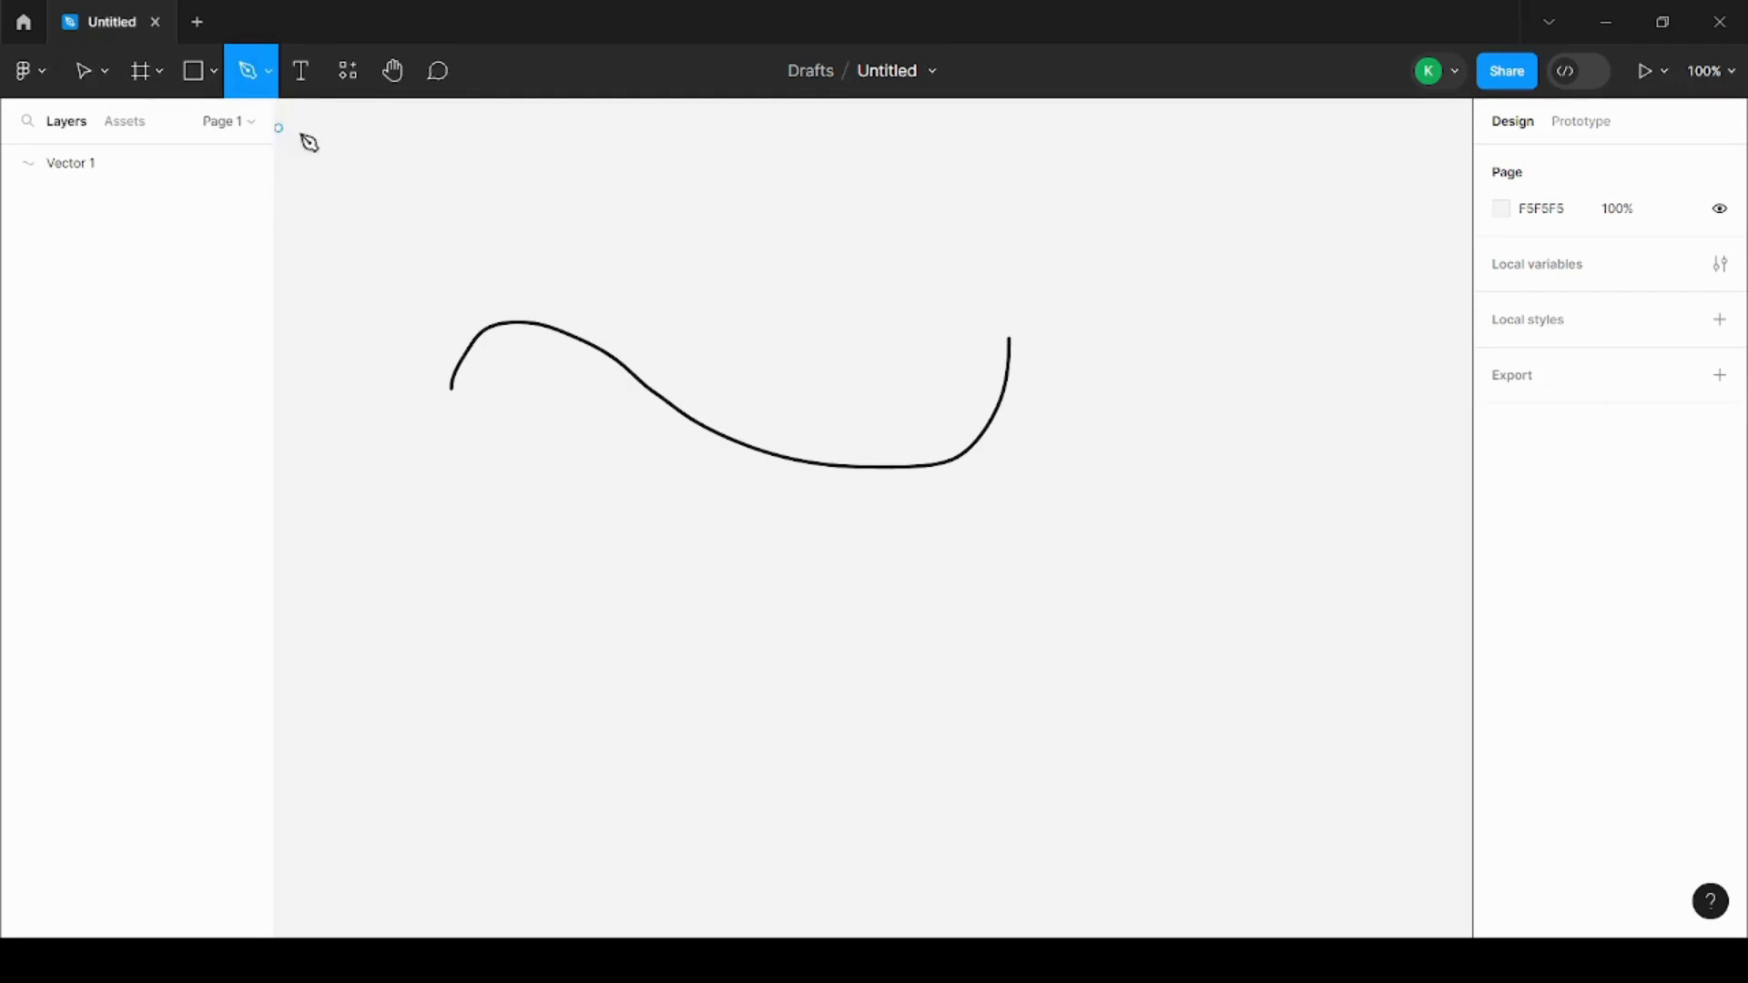
click(408, 251)
drag(661, 251, 725, 312)
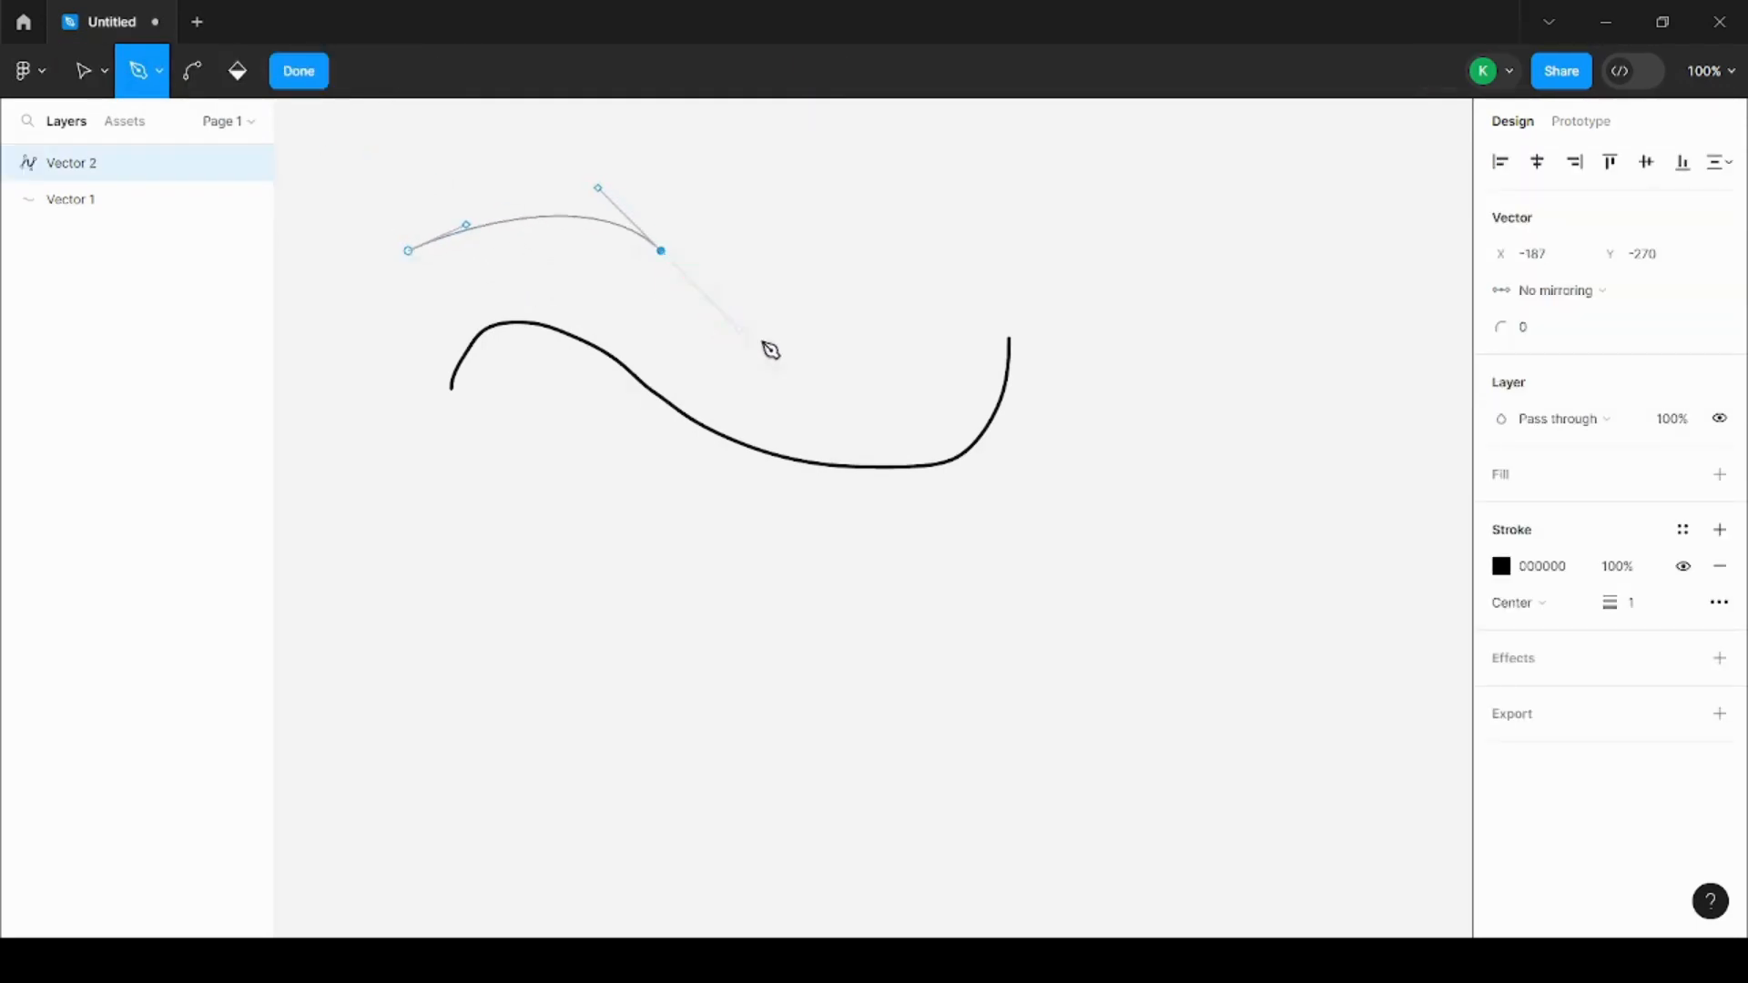
click(918, 252)
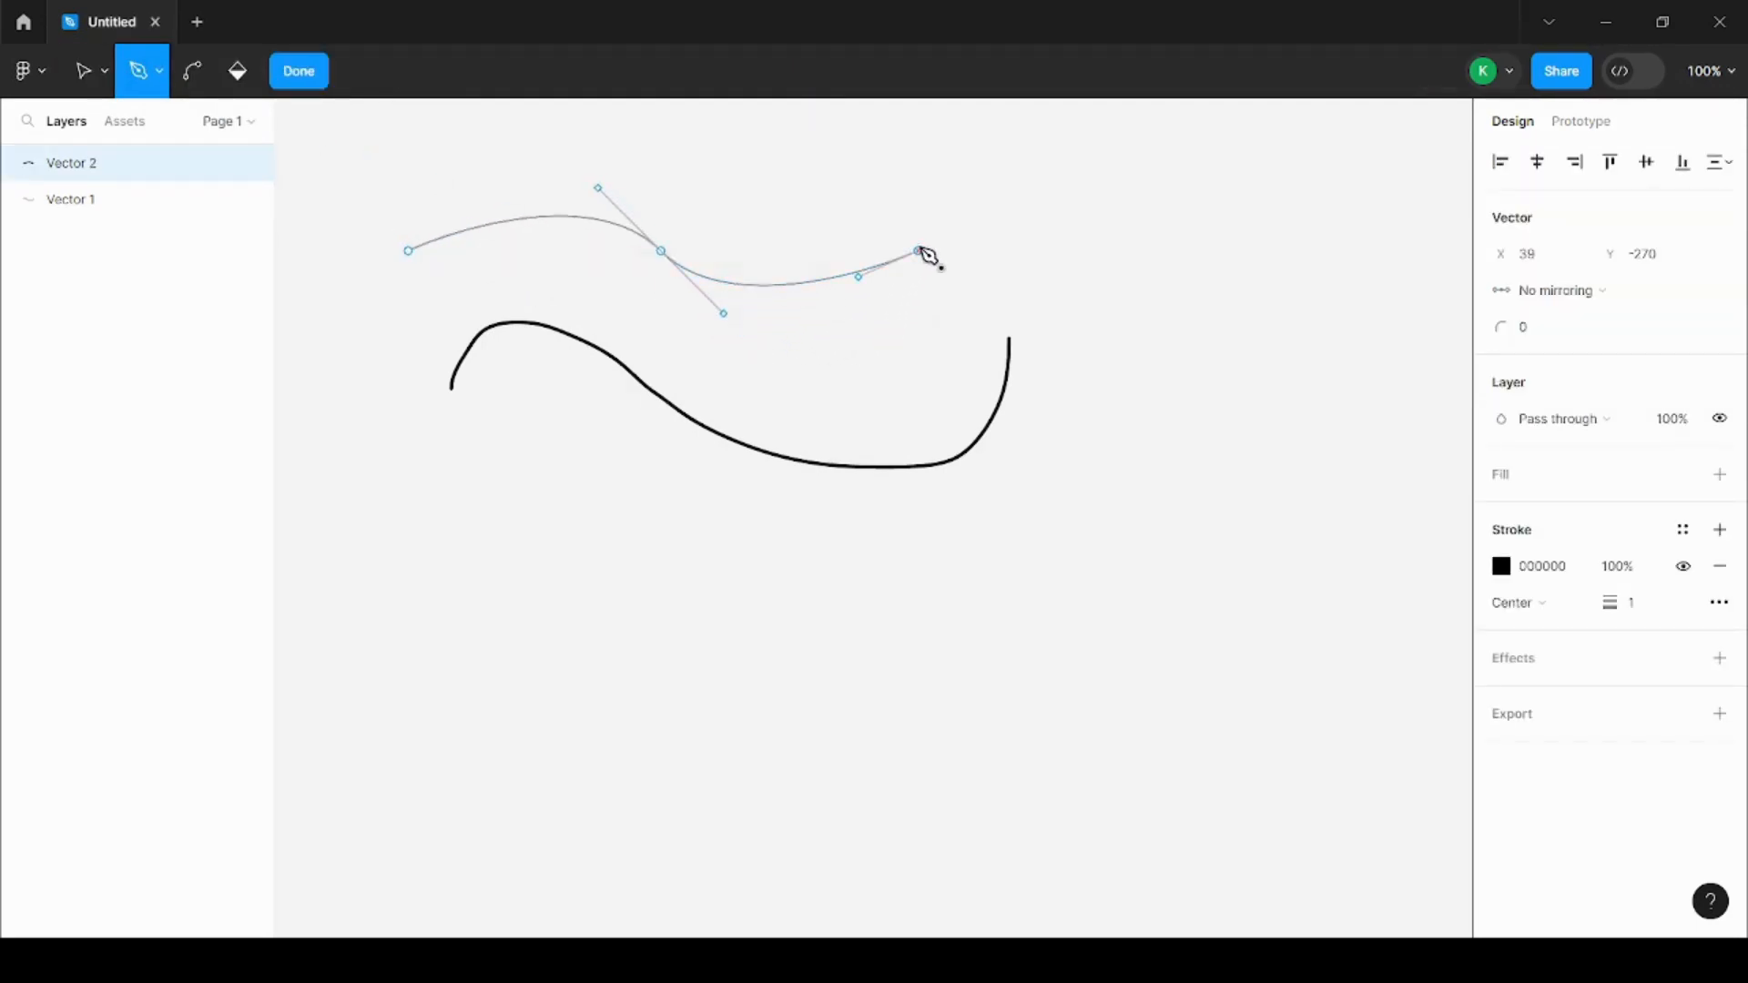
key(Escape)
key(Escape)
click(777, 374)
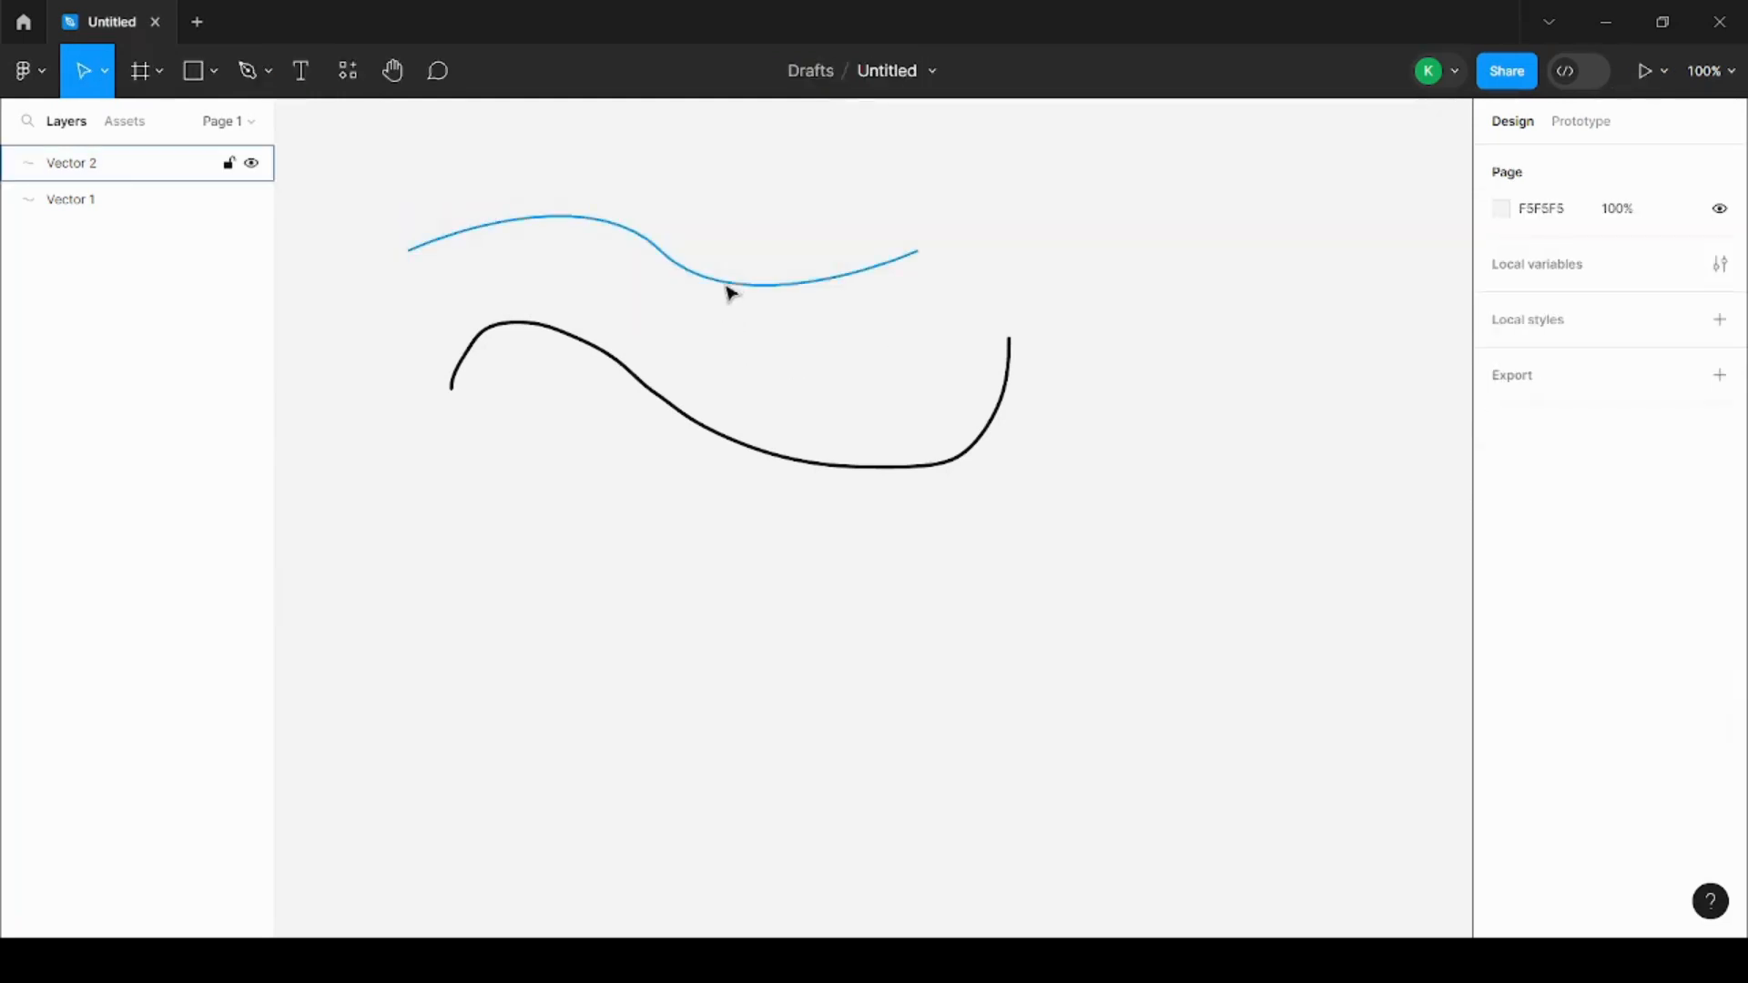
- Move the thin pen curve beneath the pencil line and select the lines to compare them
drag(728, 291, 796, 531)
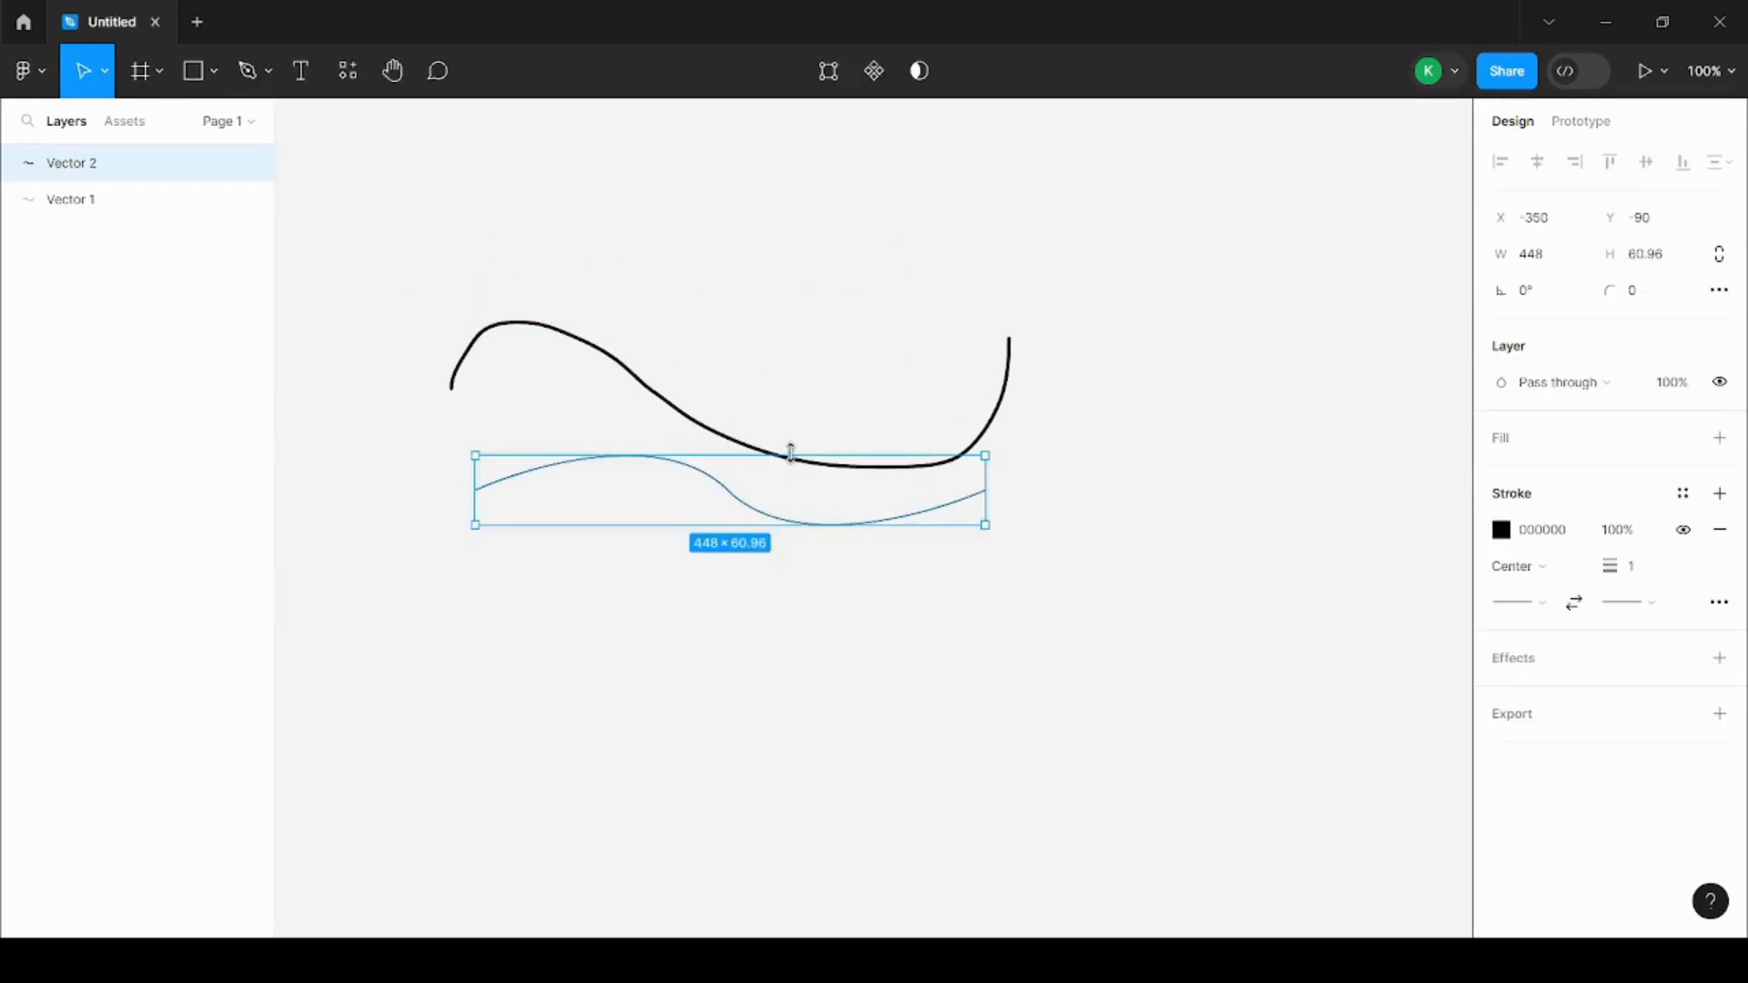
click(806, 403)
drag(744, 343, 628, 519)
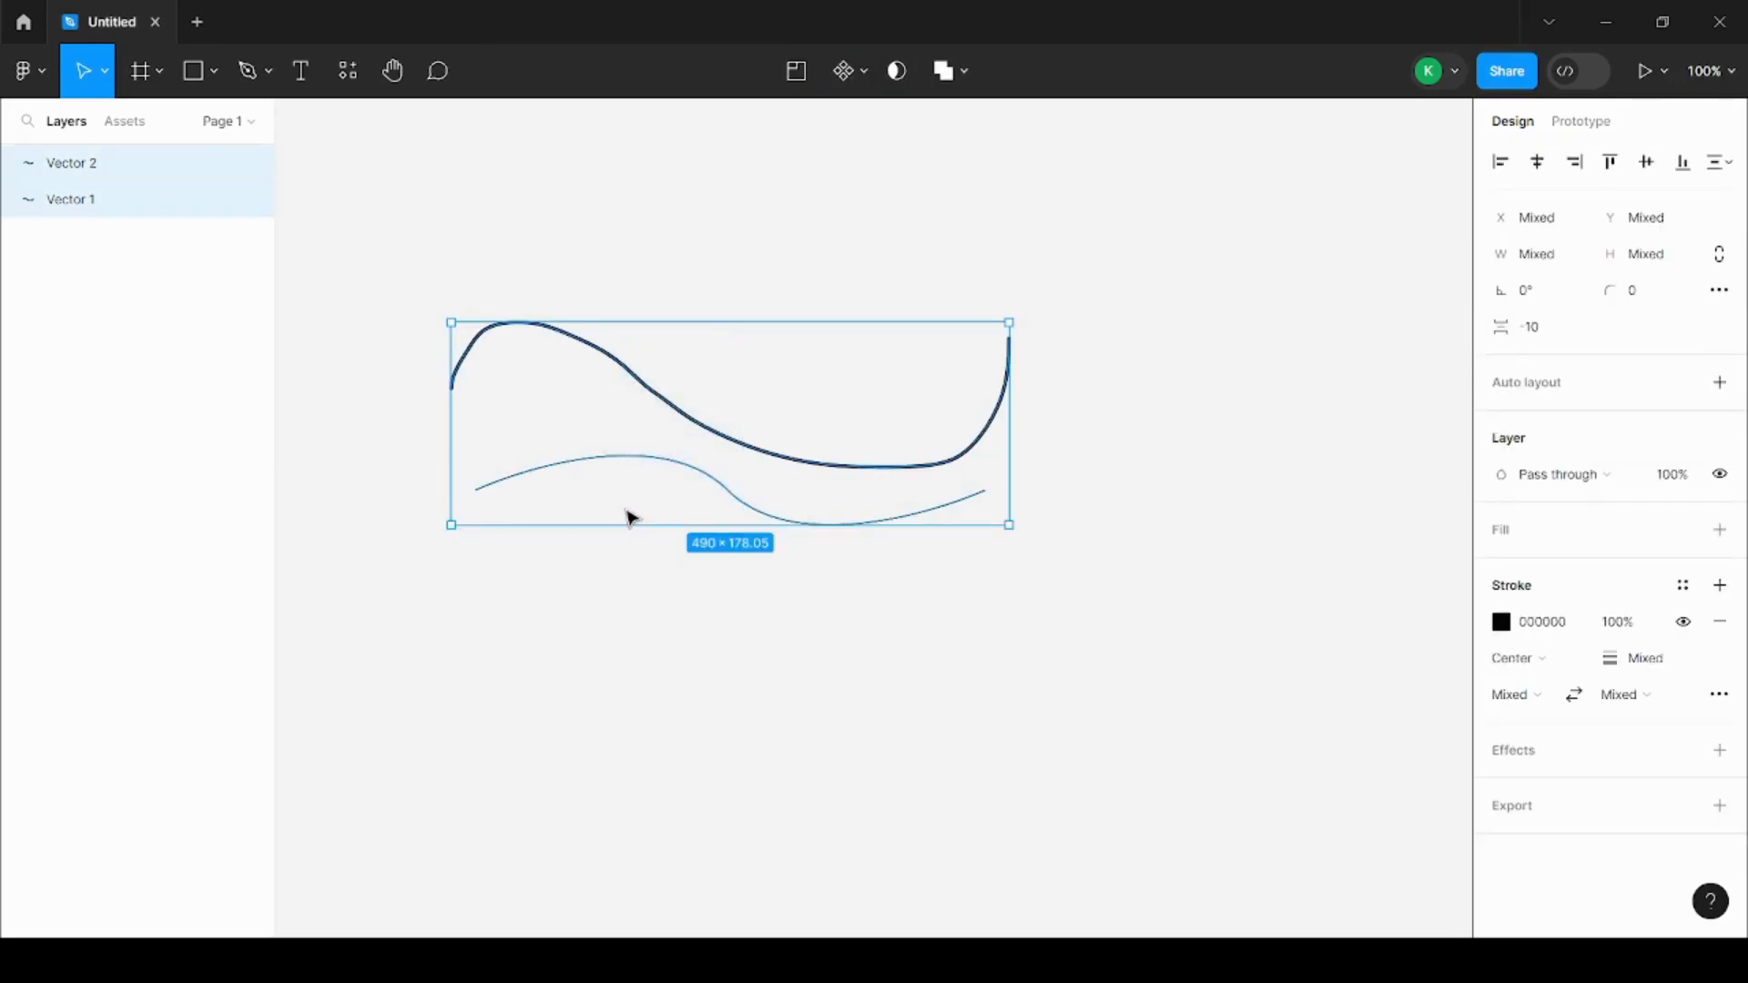
click(685, 566)
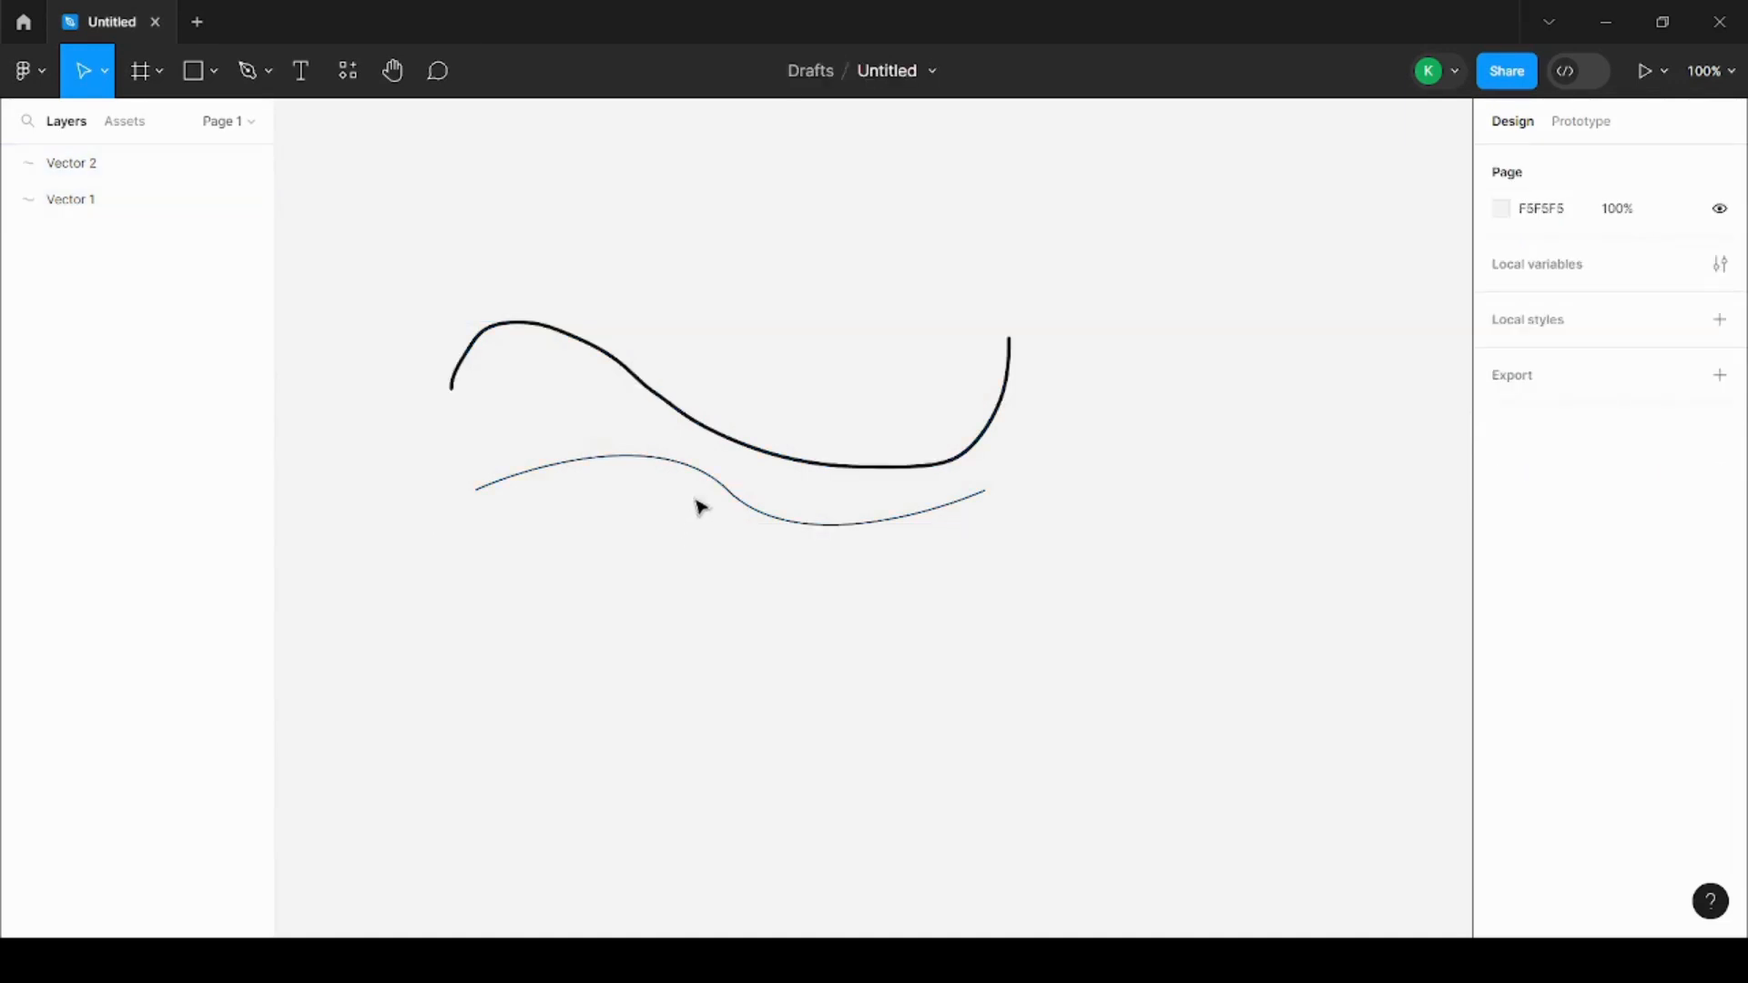
click(726, 452)
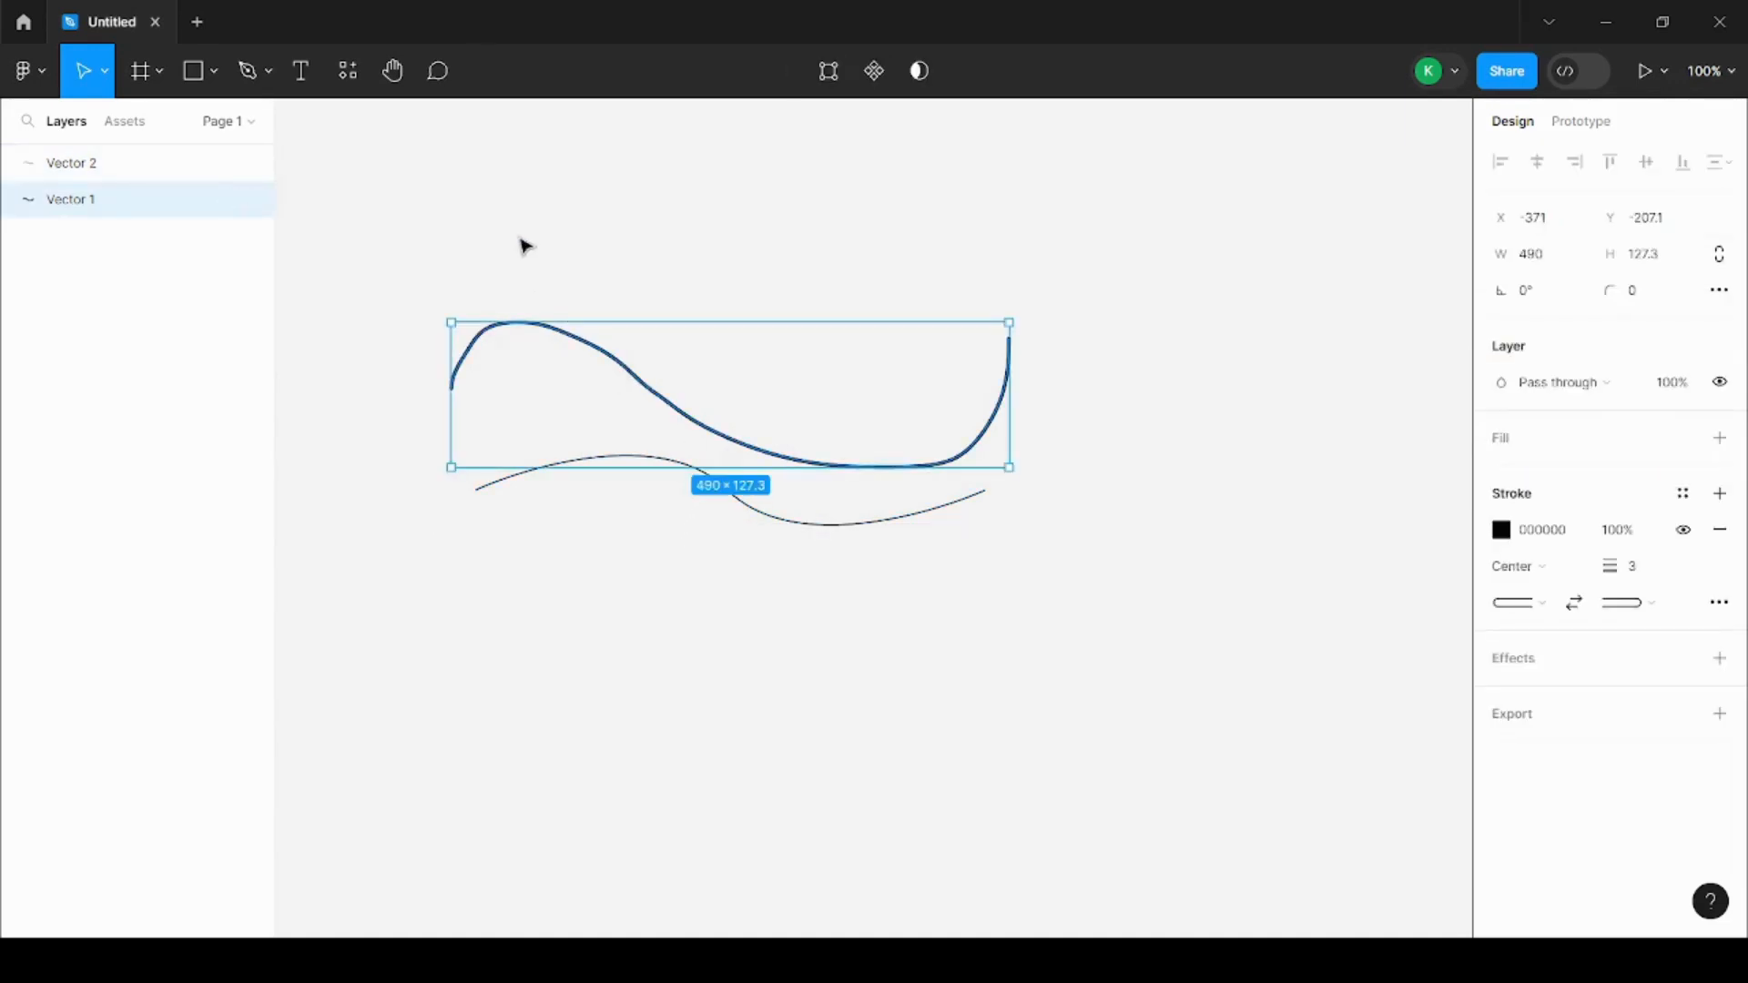
click(518, 239)
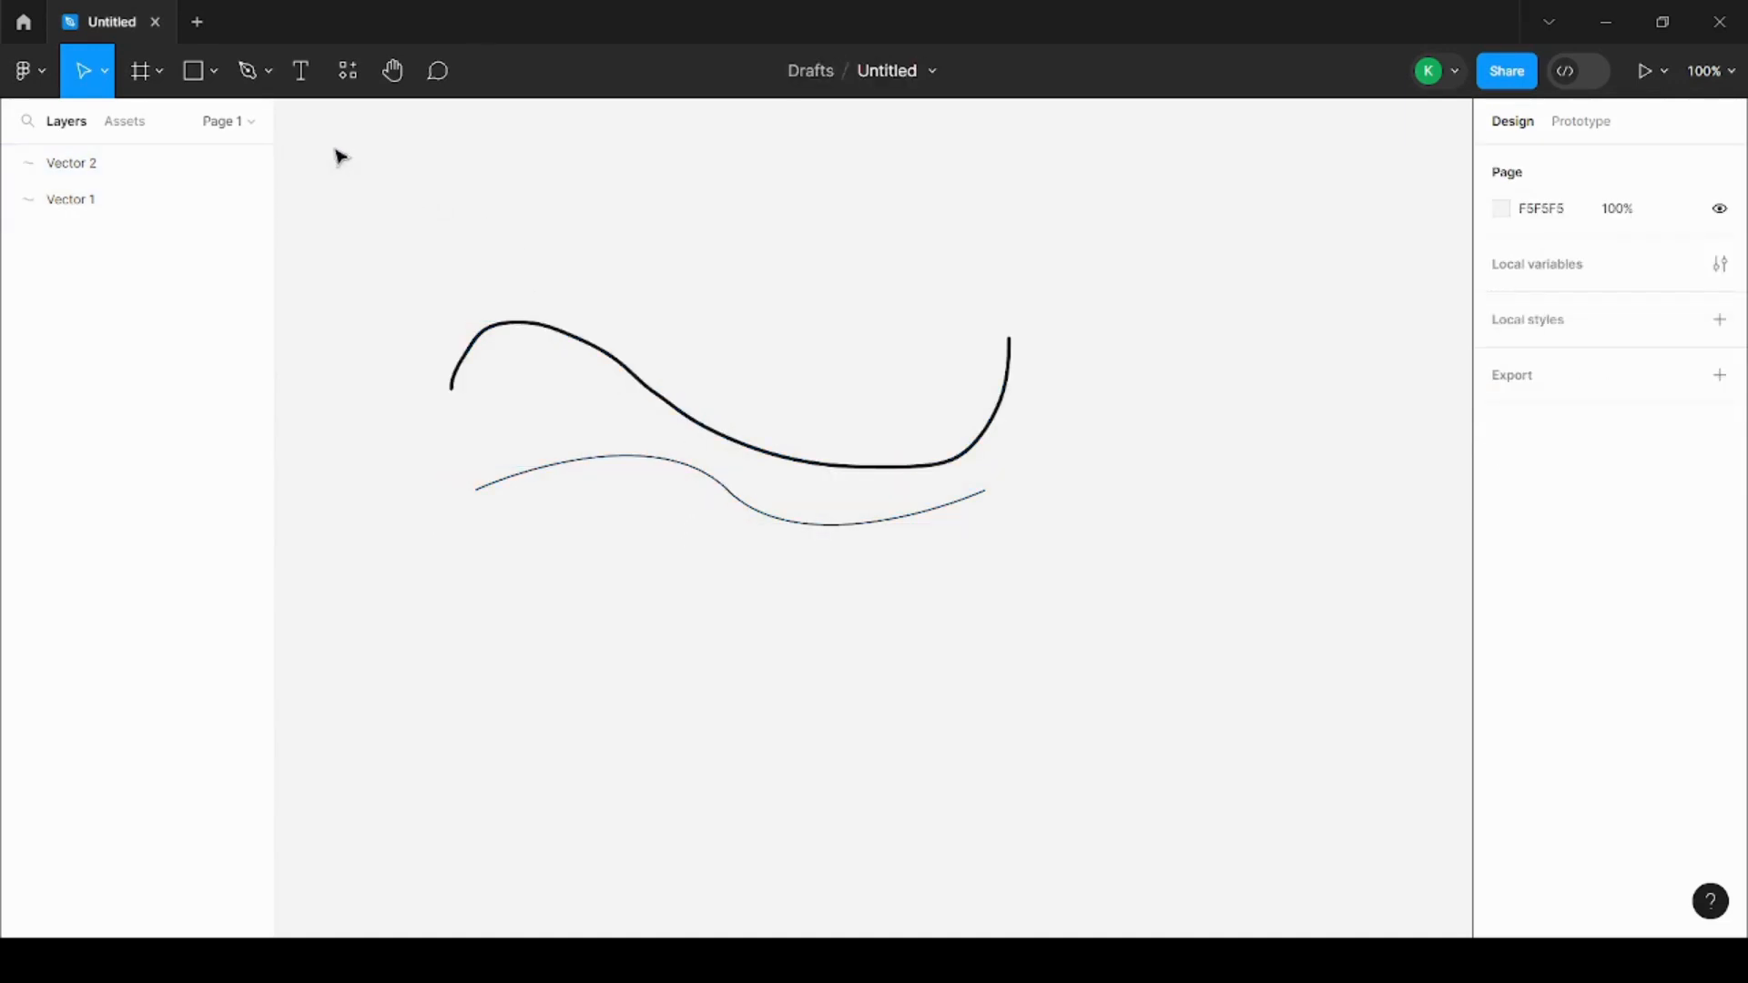
- Sketch two small curved arrows above the wavy pencil line with the Pencil tool
click(270, 79)
click(234, 153)
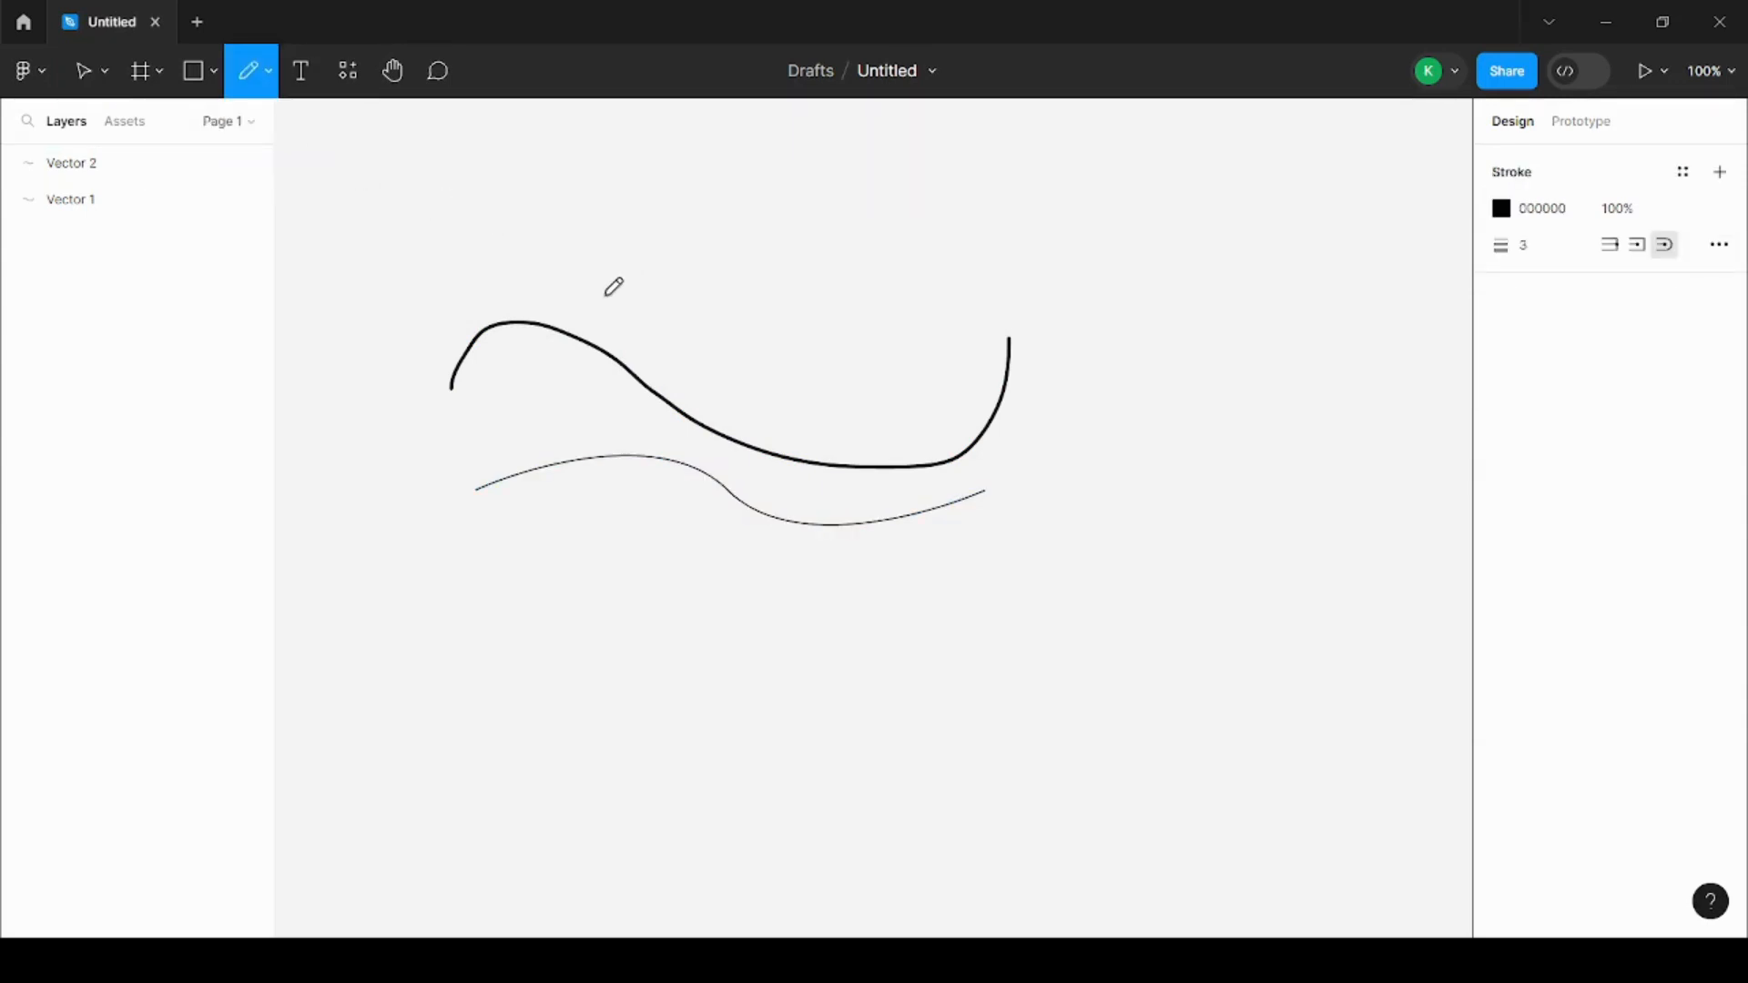
mouse_move(603, 297)
mouse_down()
mouse_move(644, 254)
mouse_move(651, 268)
mouse_up()
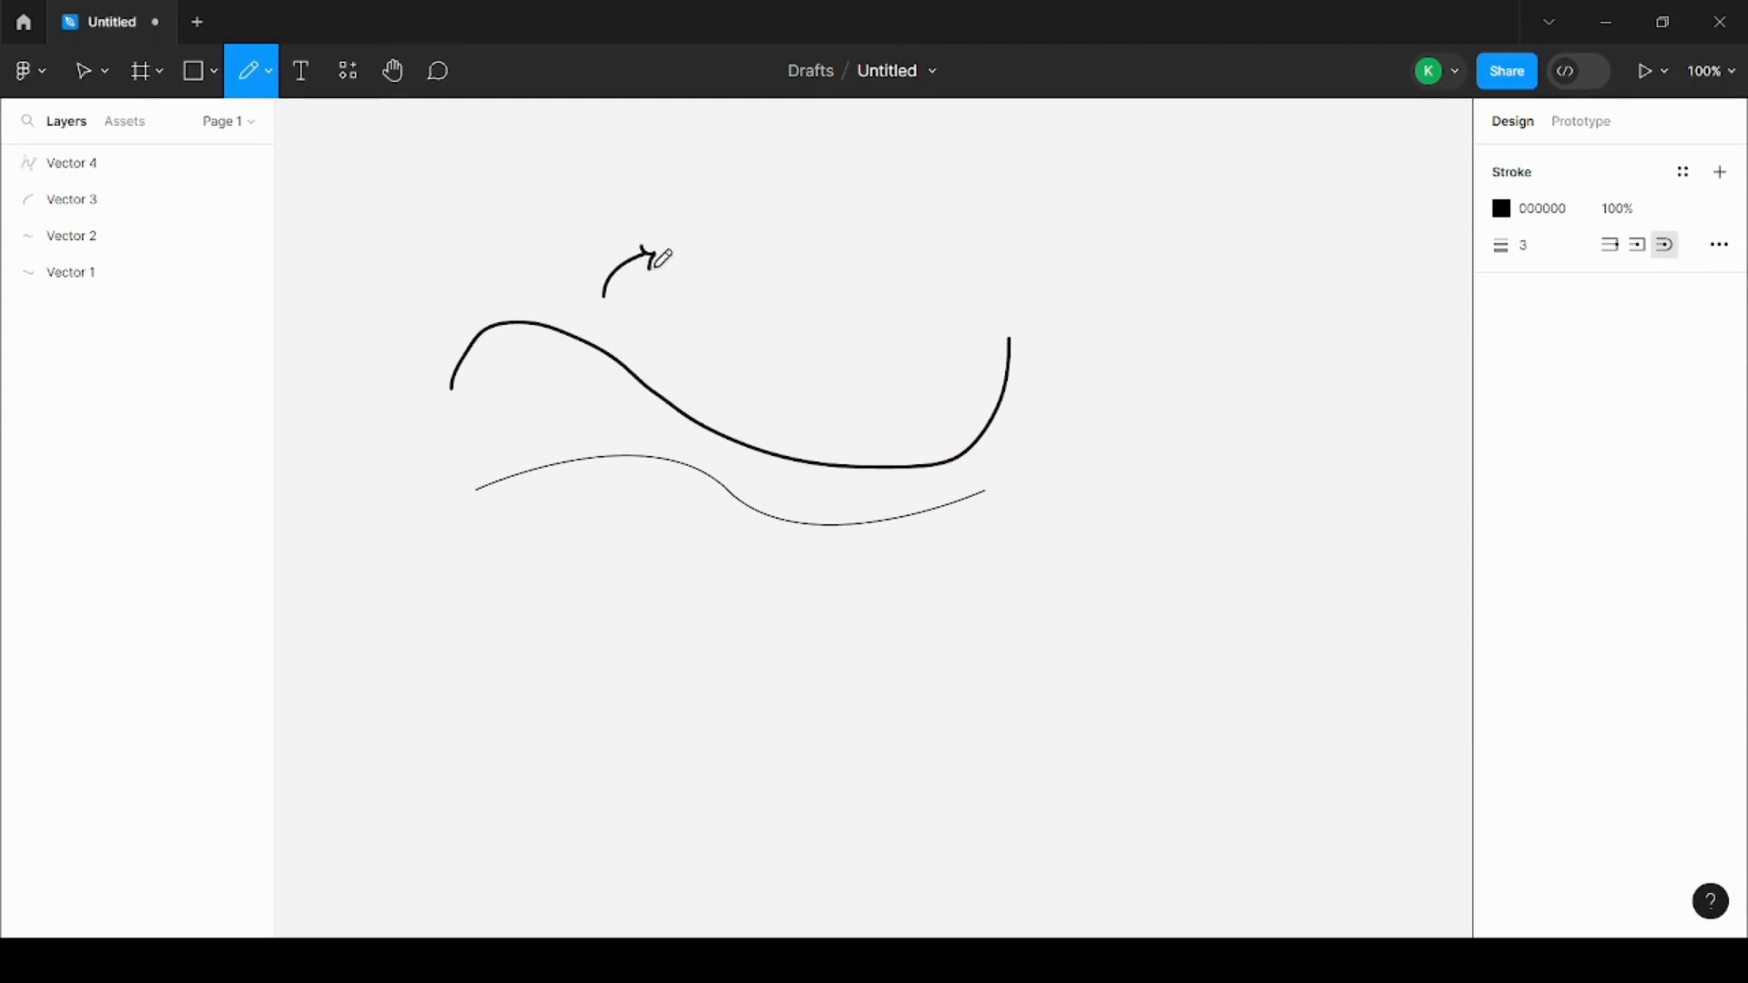
click(806, 367)
drag(806, 367, 850, 284)
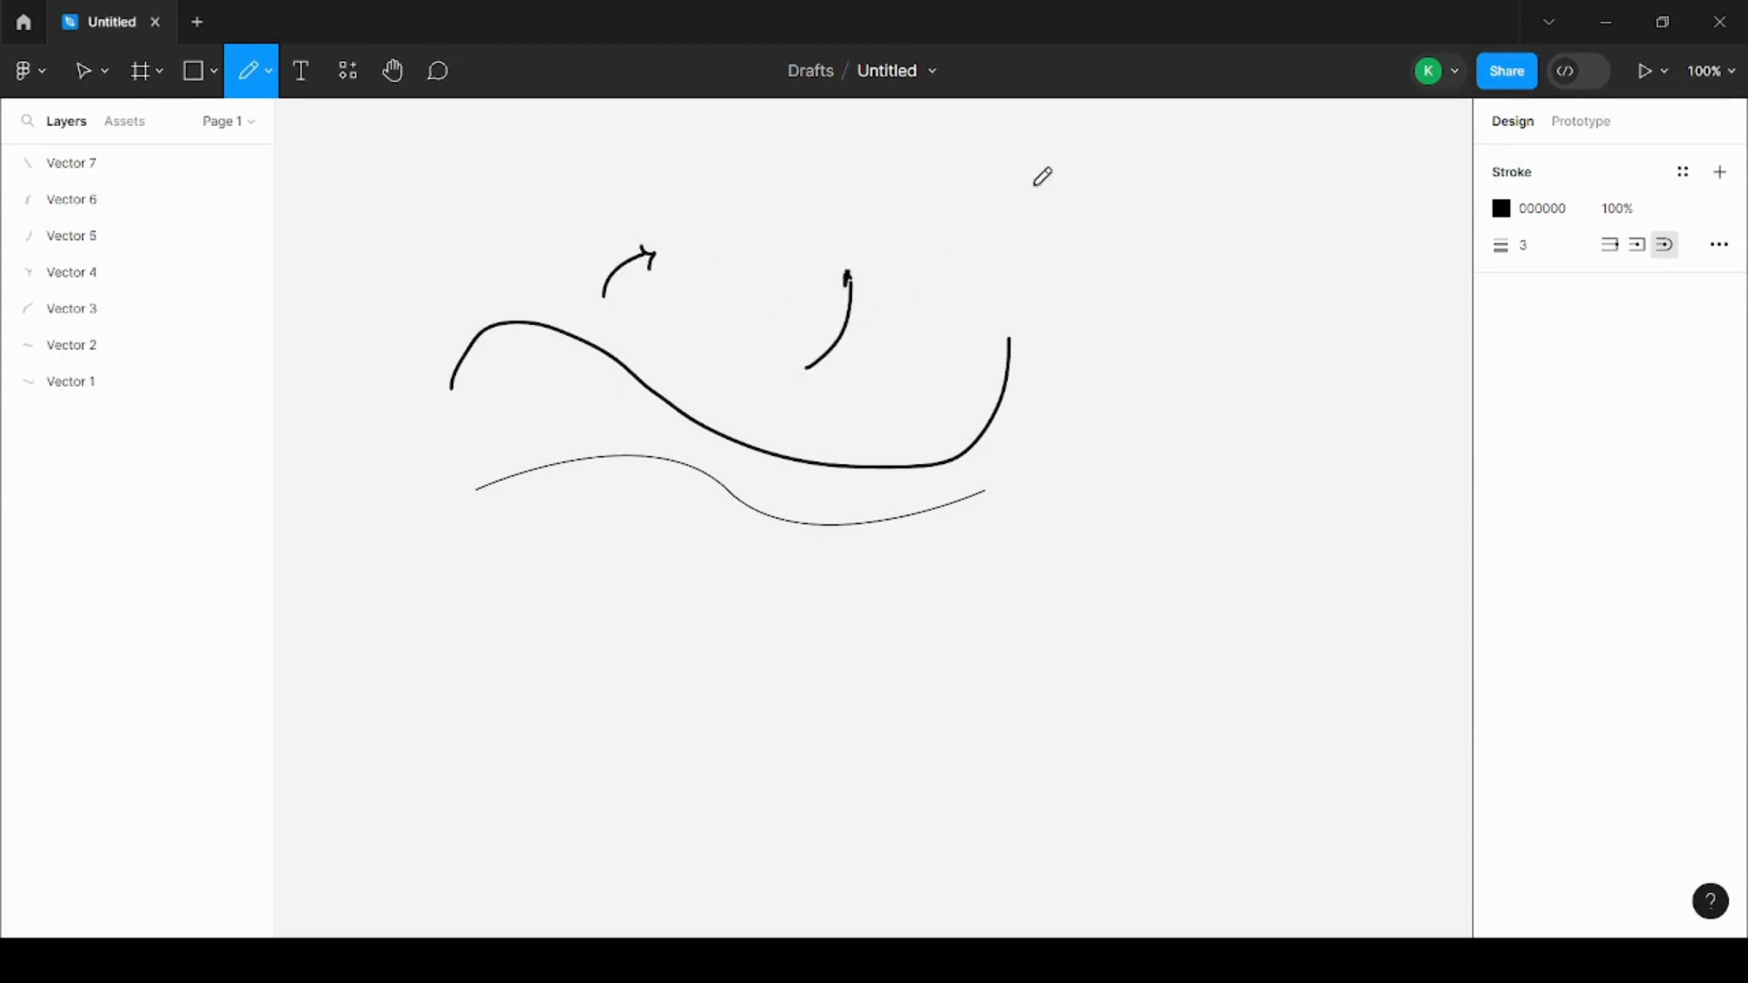
- Select all the lines and arrows on the canvas and delete them
key(v)
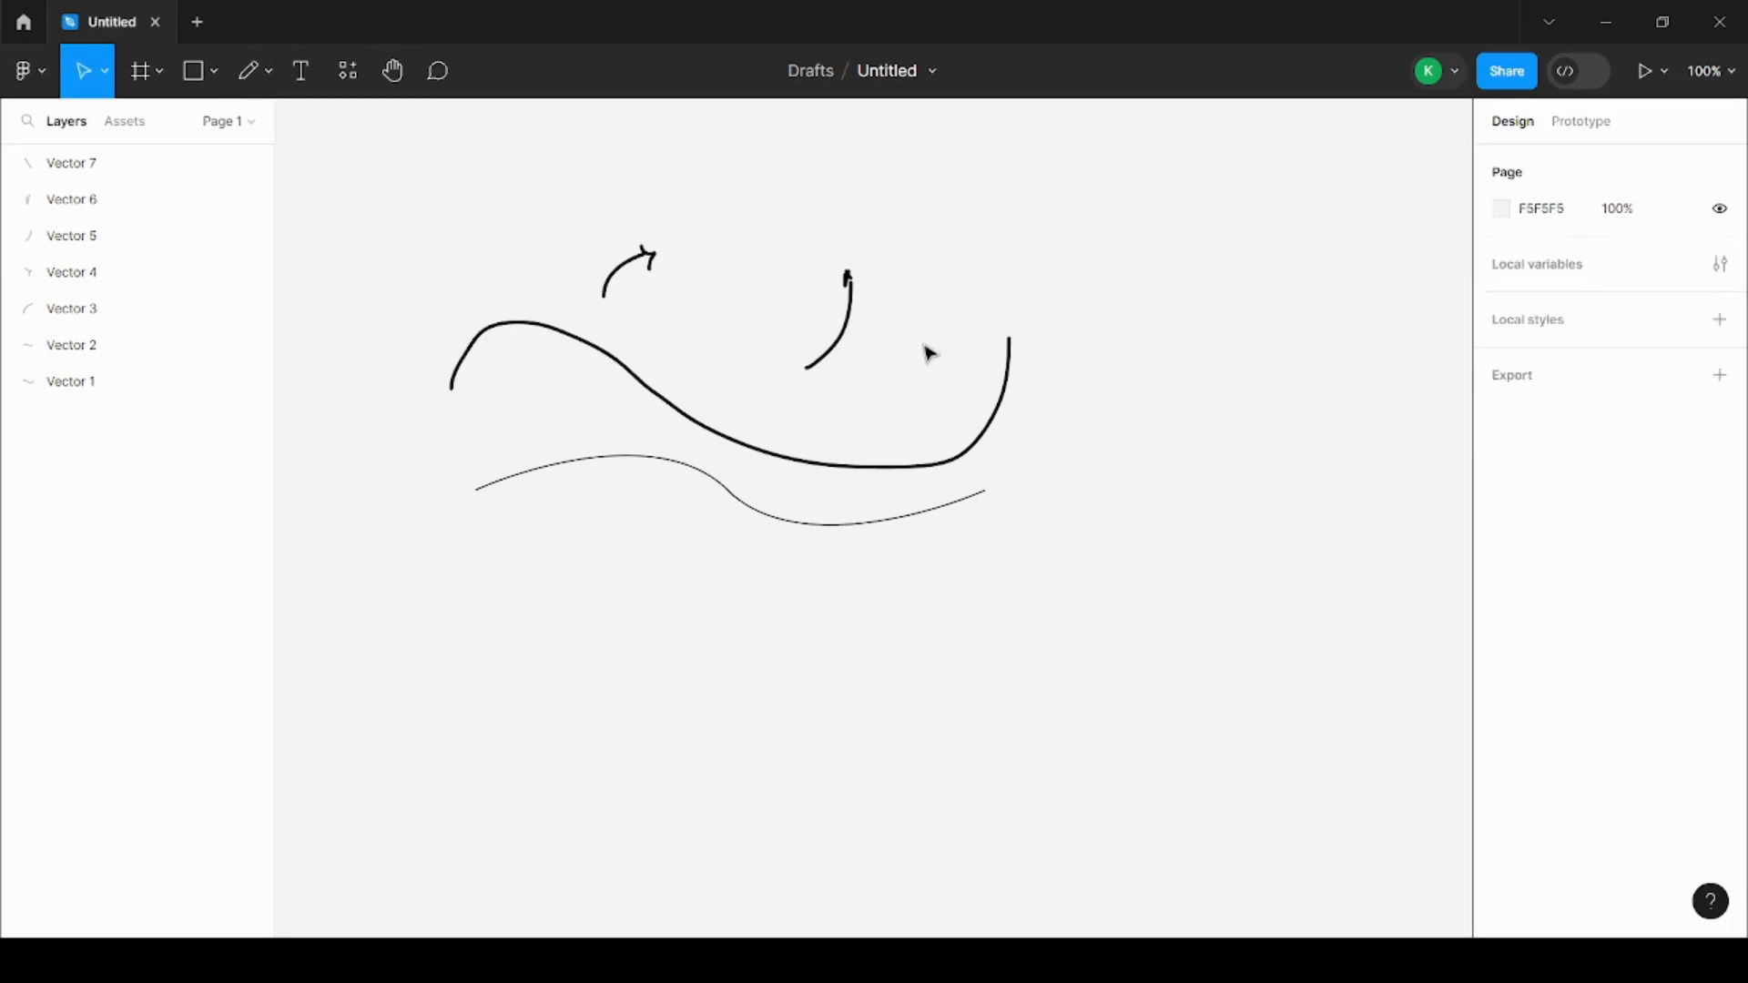
mouse_move(1037, 188)
mouse_down()
mouse_move(623, 364)
mouse_move(484, 579)
mouse_up()
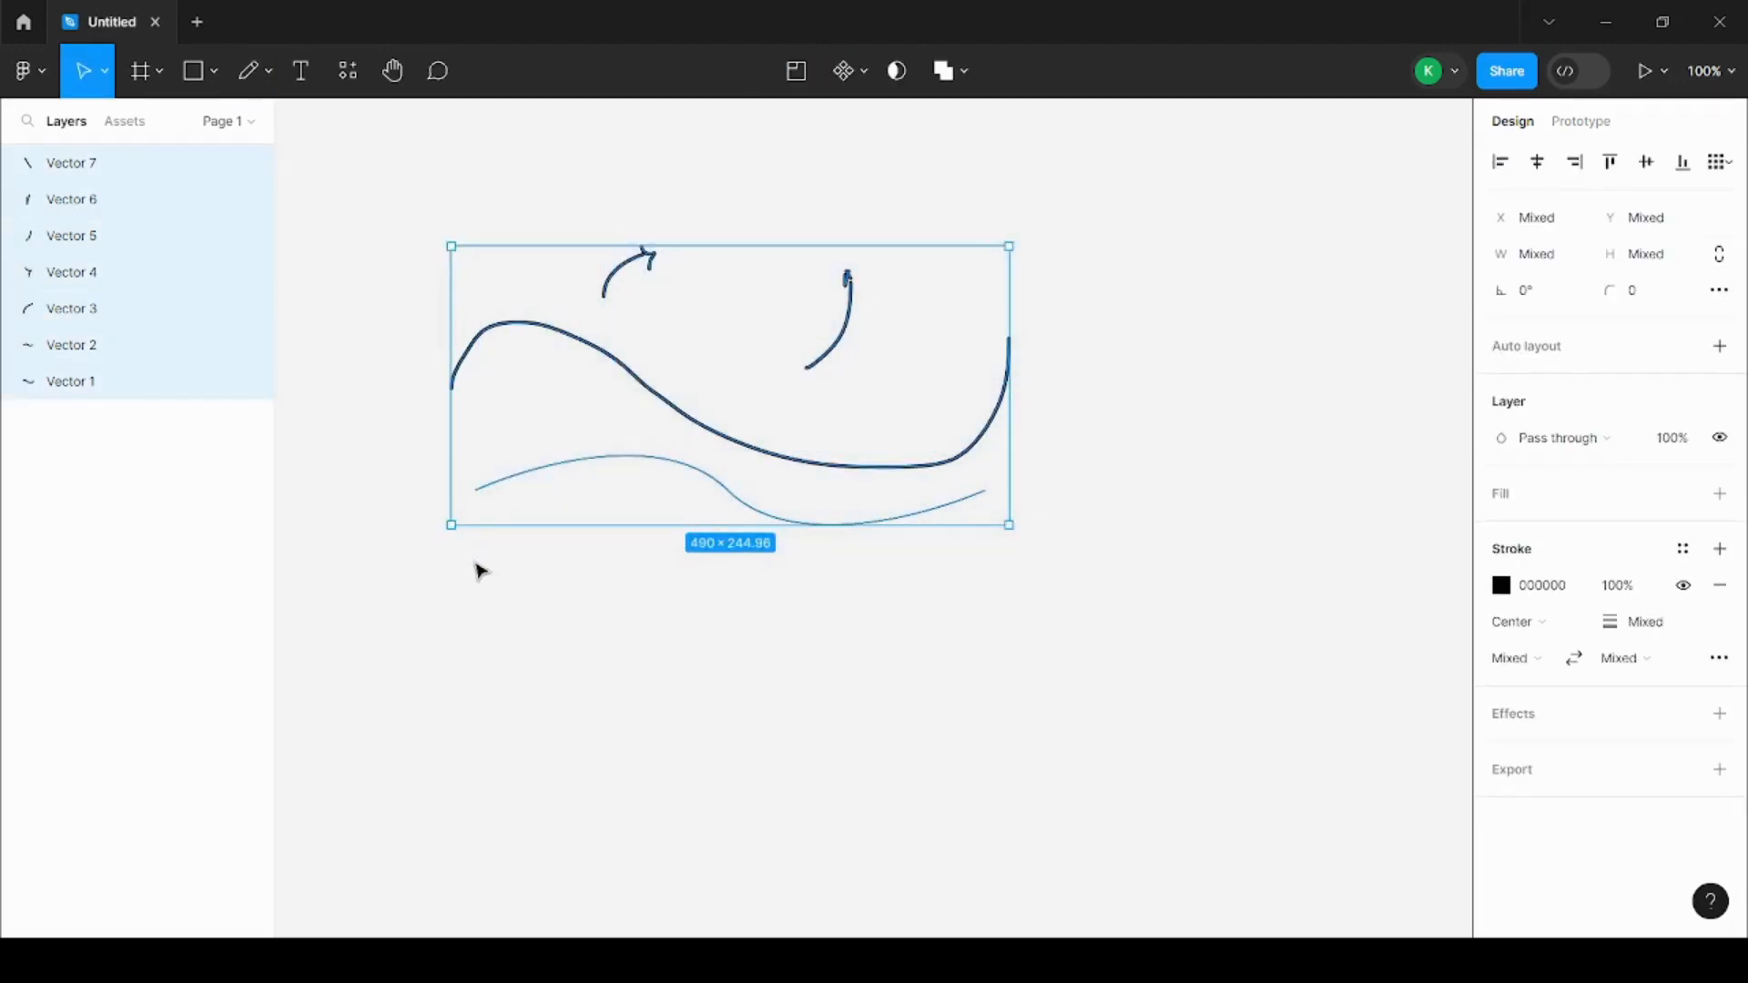
key(Delete)
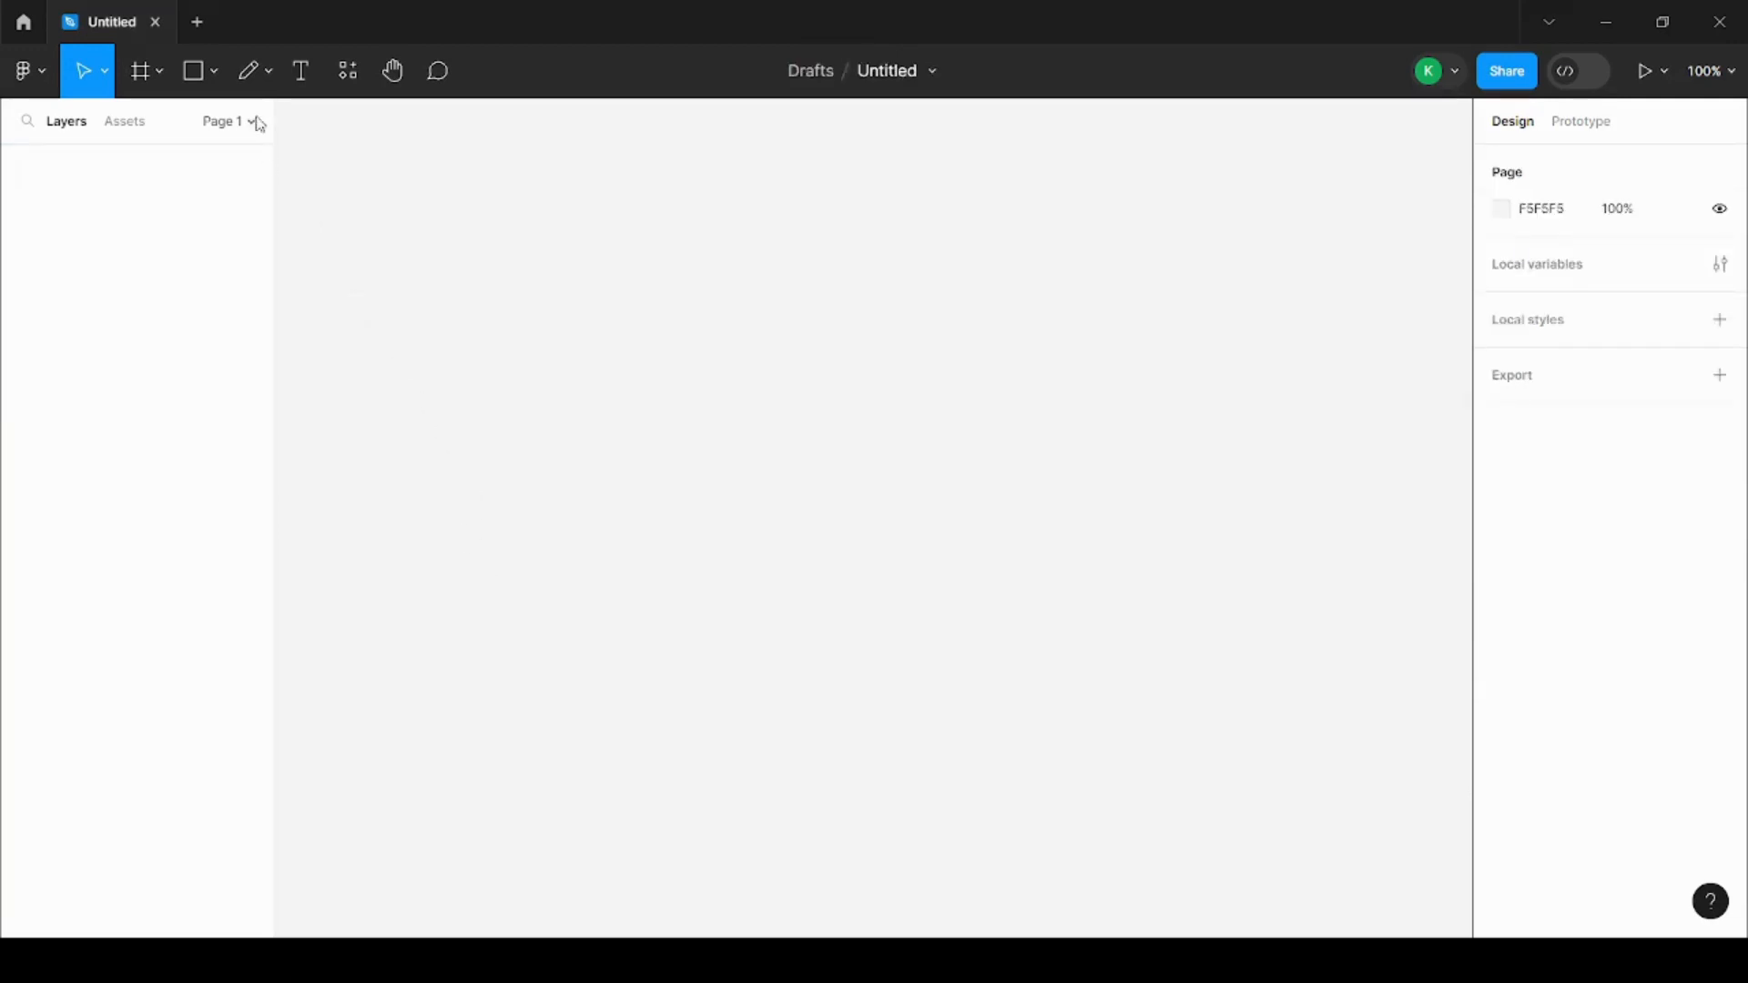
- Draw a closed triangle about 432 × 333 with the Pen tool, with one corner pointing left and a vertical edge opposite, and leave it deselected
click(268, 82)
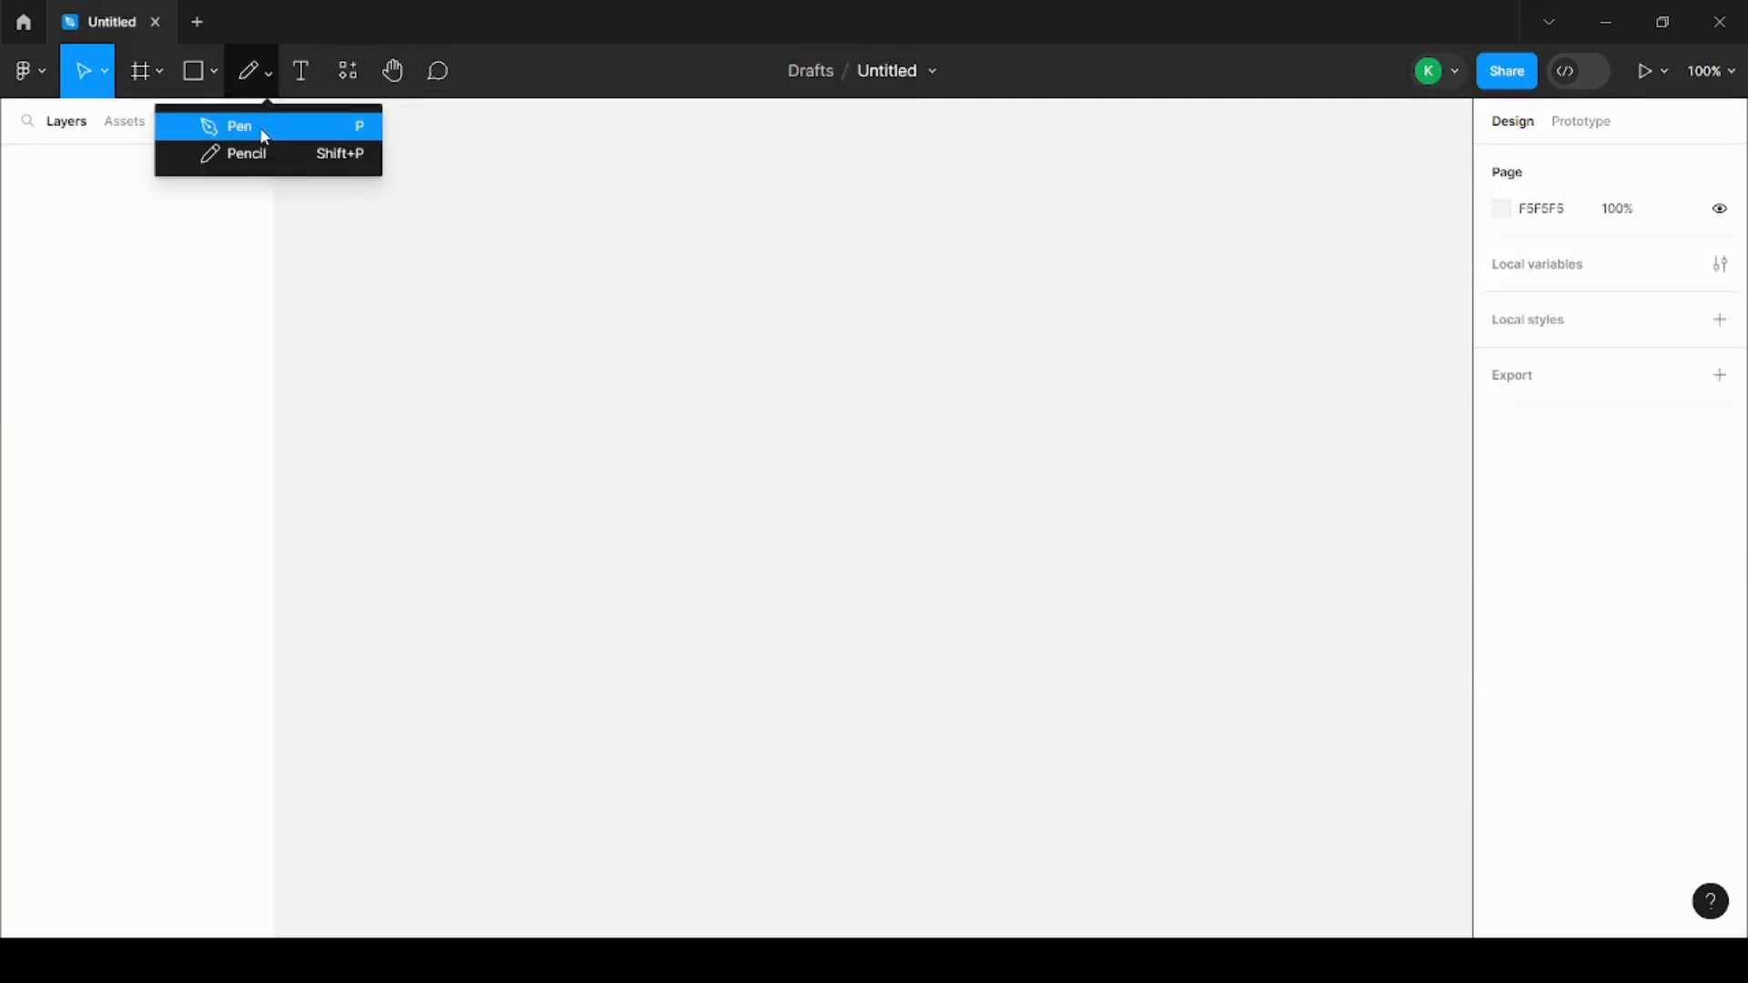
click(264, 135)
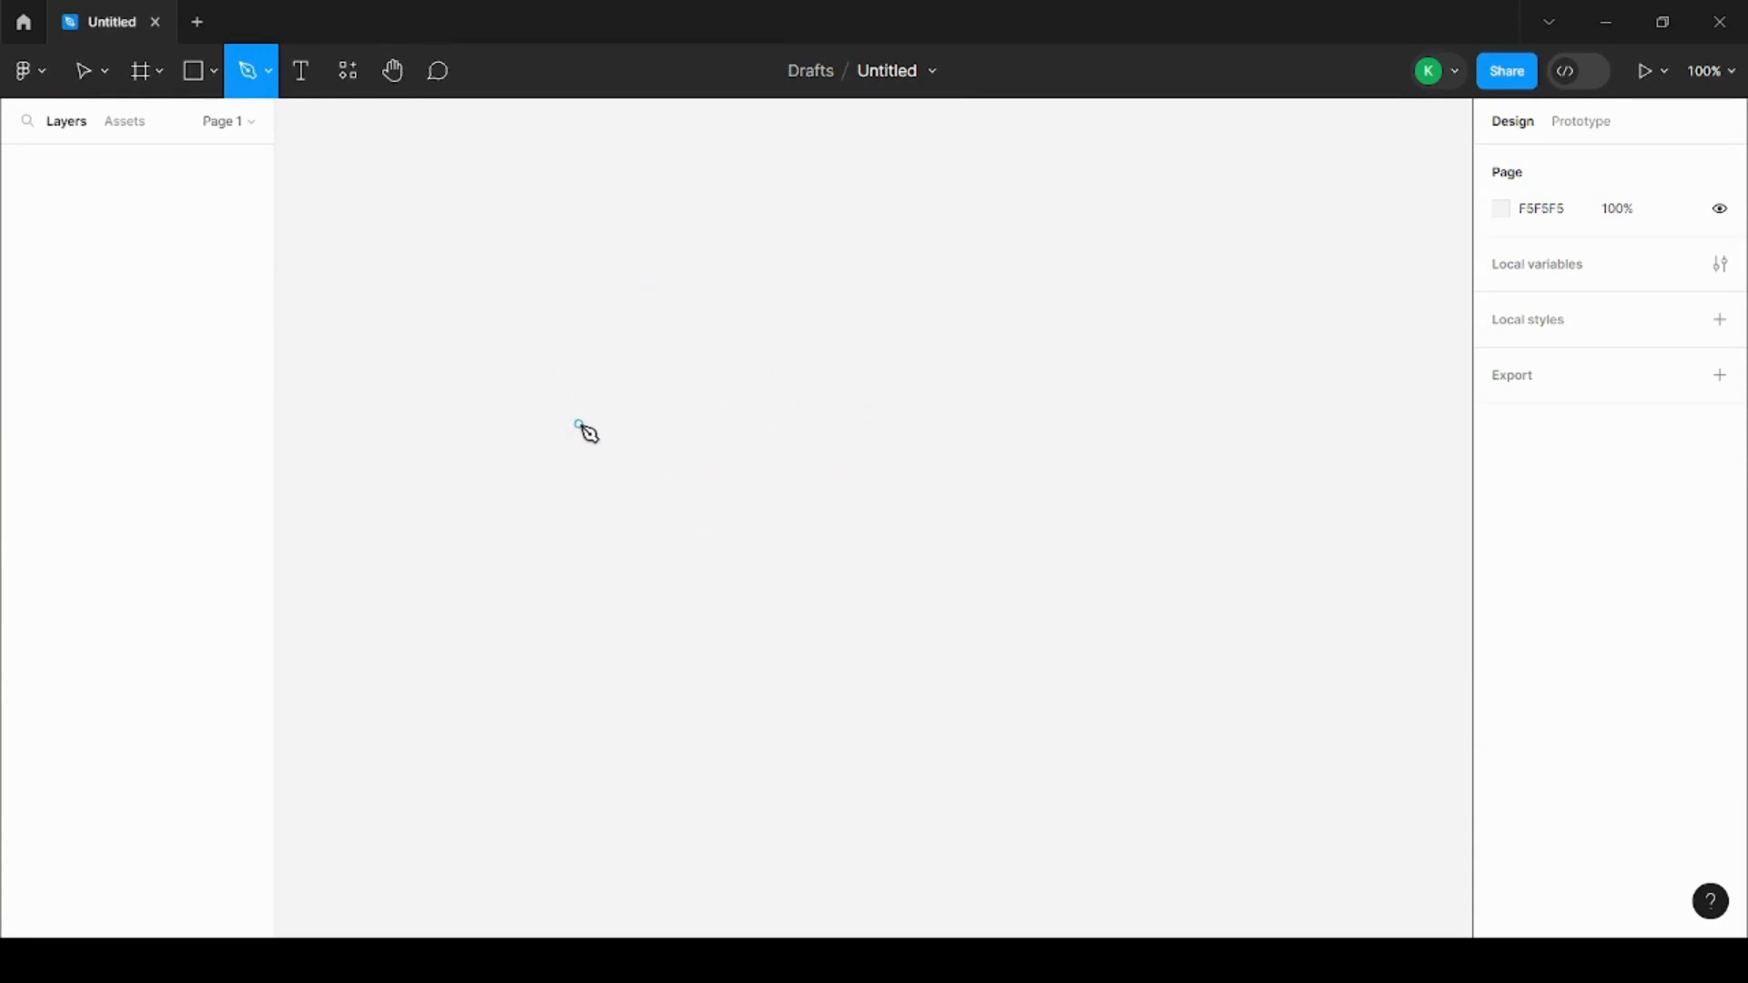
scroll(579, 424, up, 1)
click(637, 449)
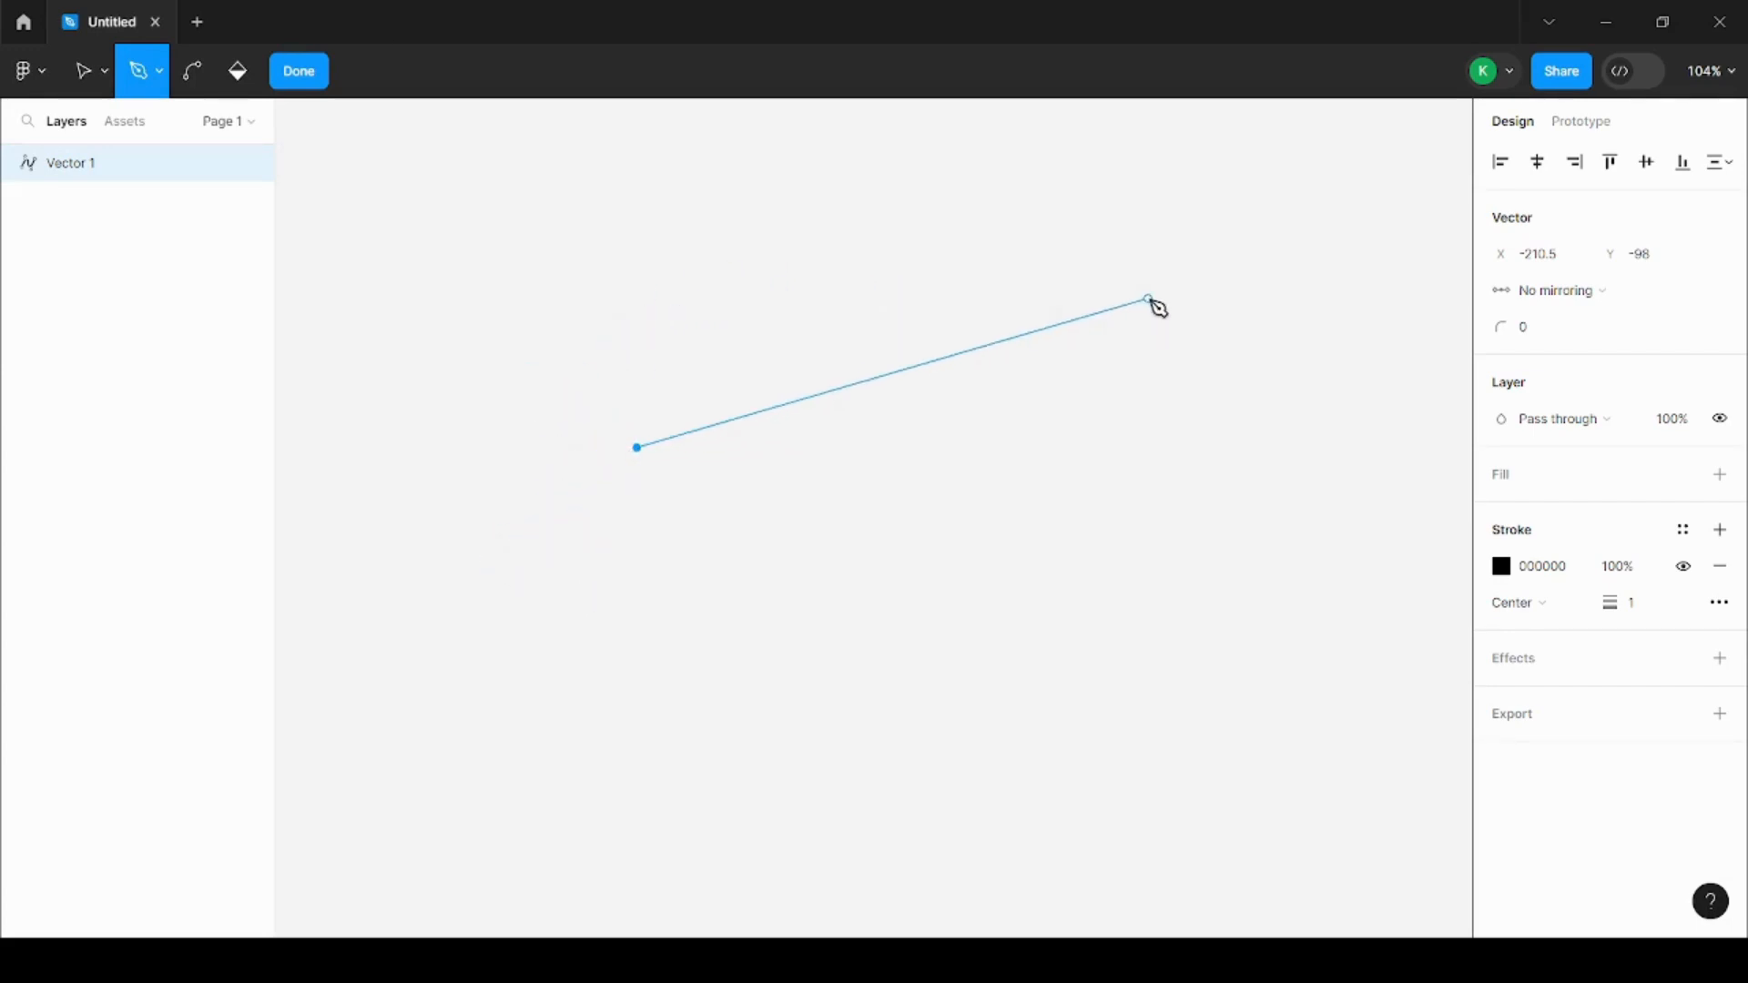
click(1150, 300)
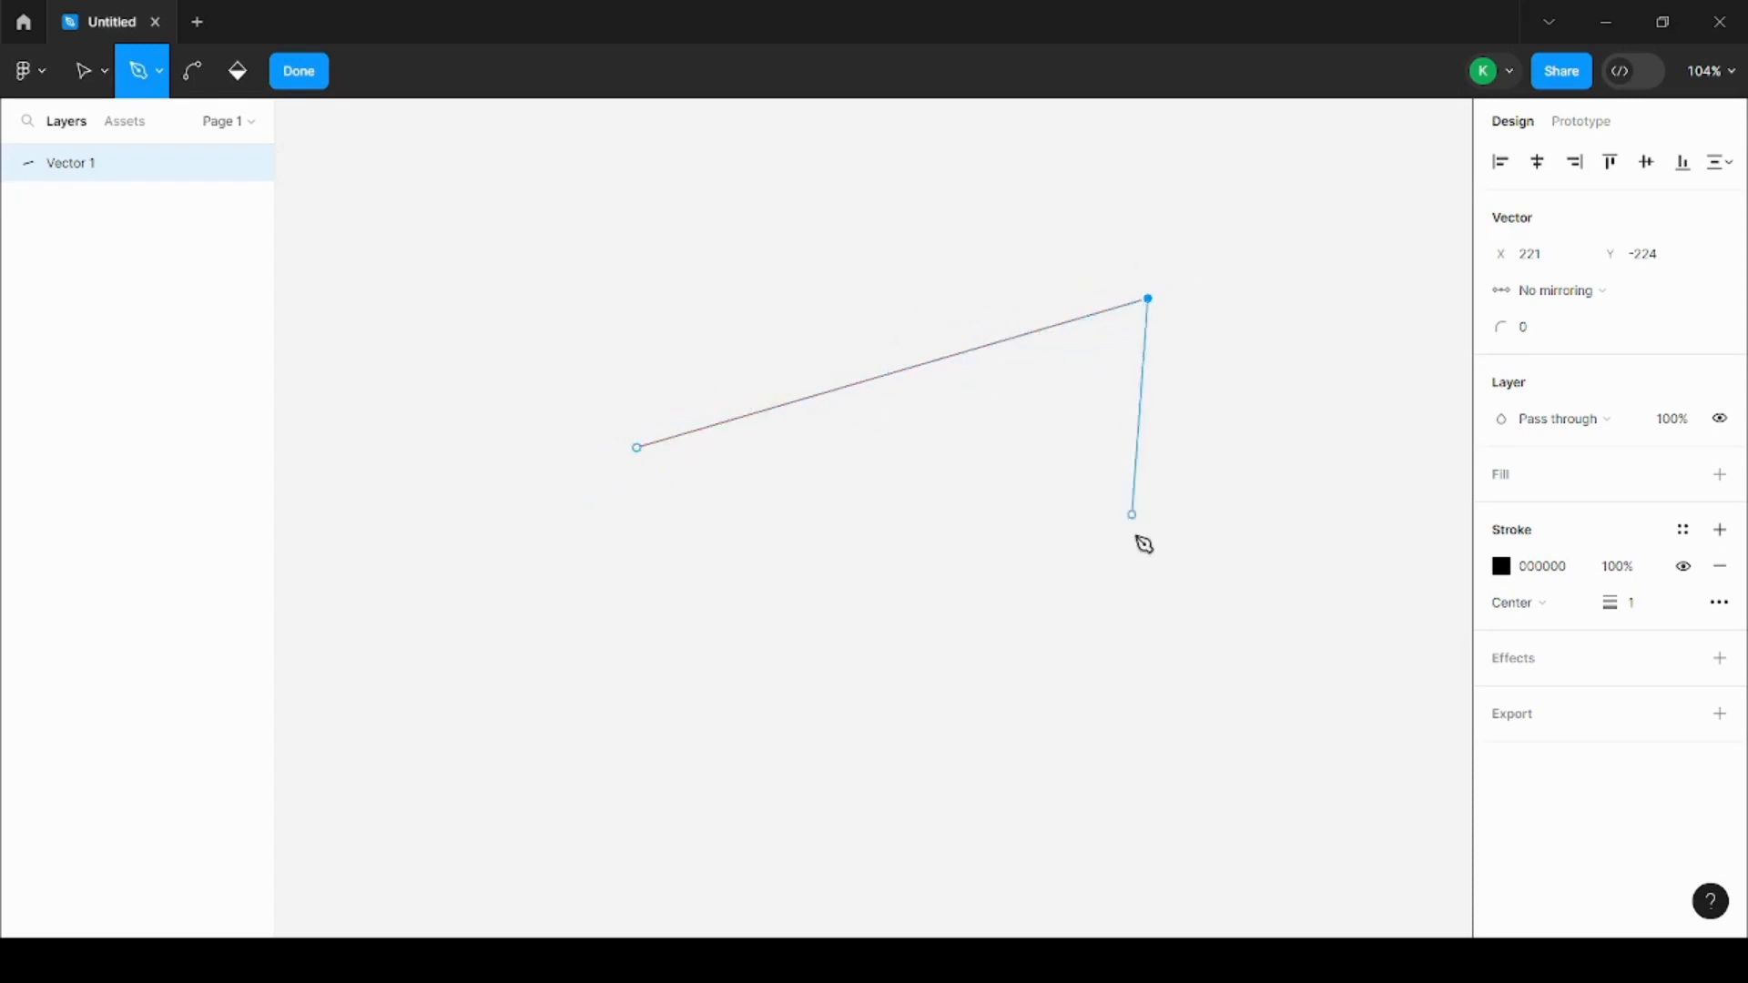
click(1147, 693)
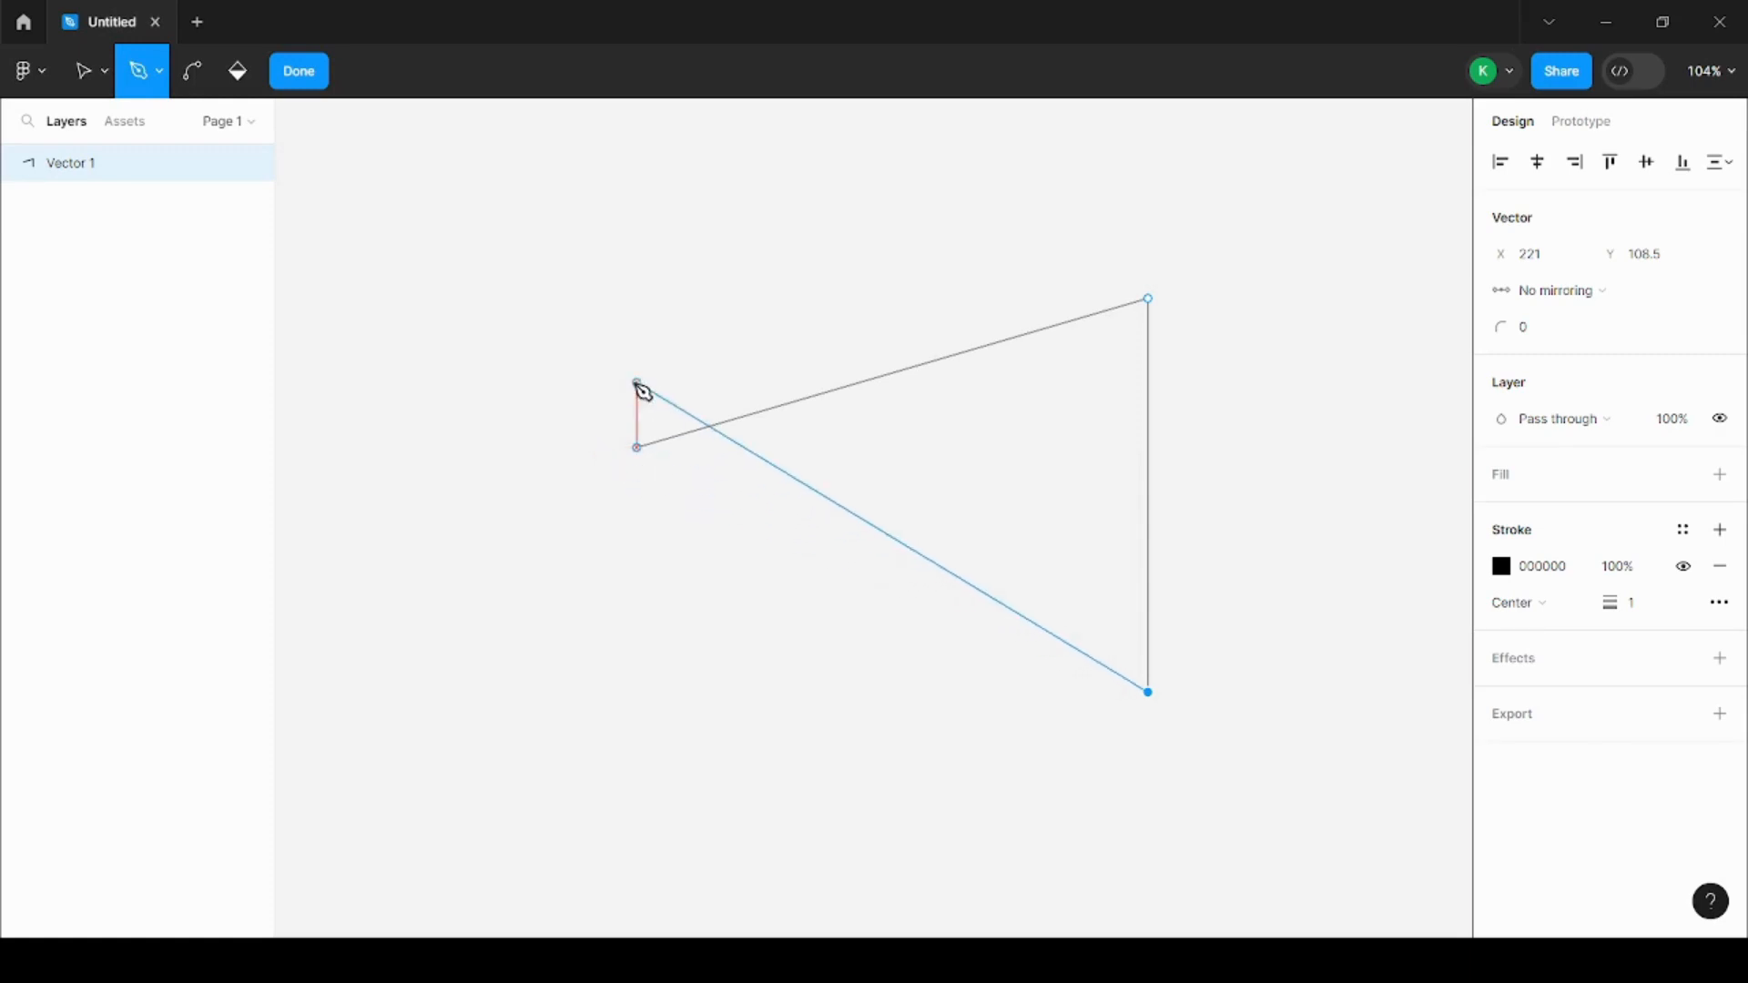
click(637, 447)
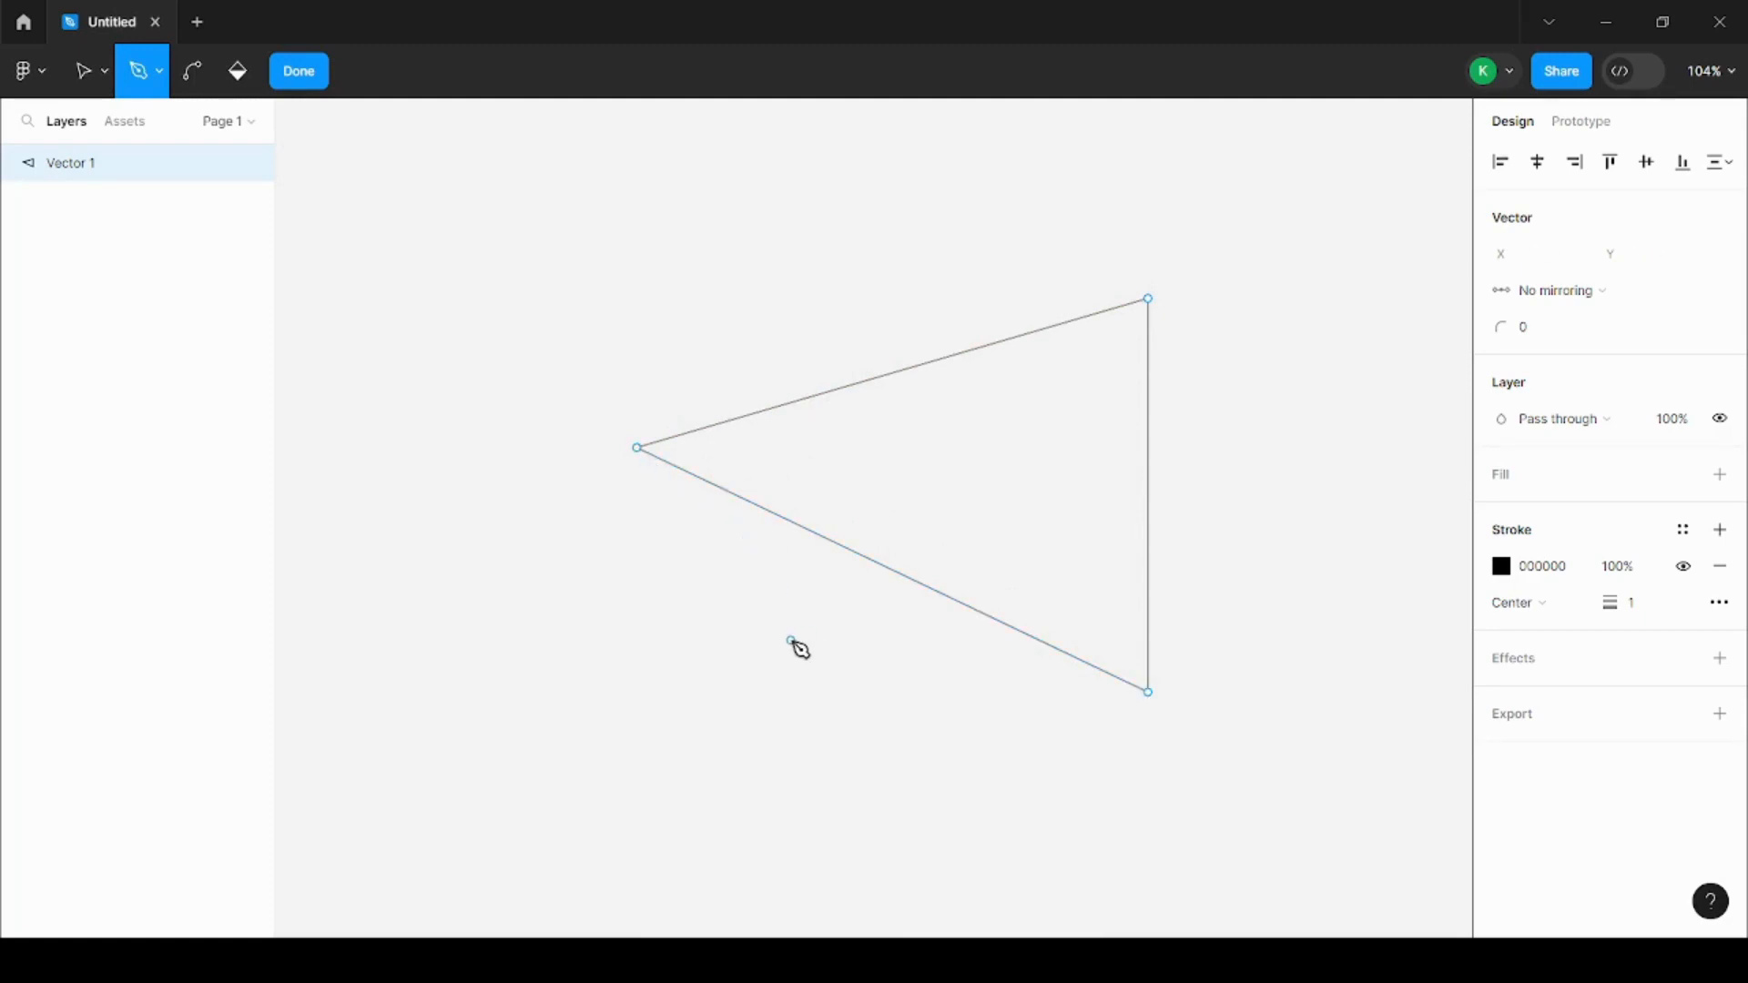
key(Escape)
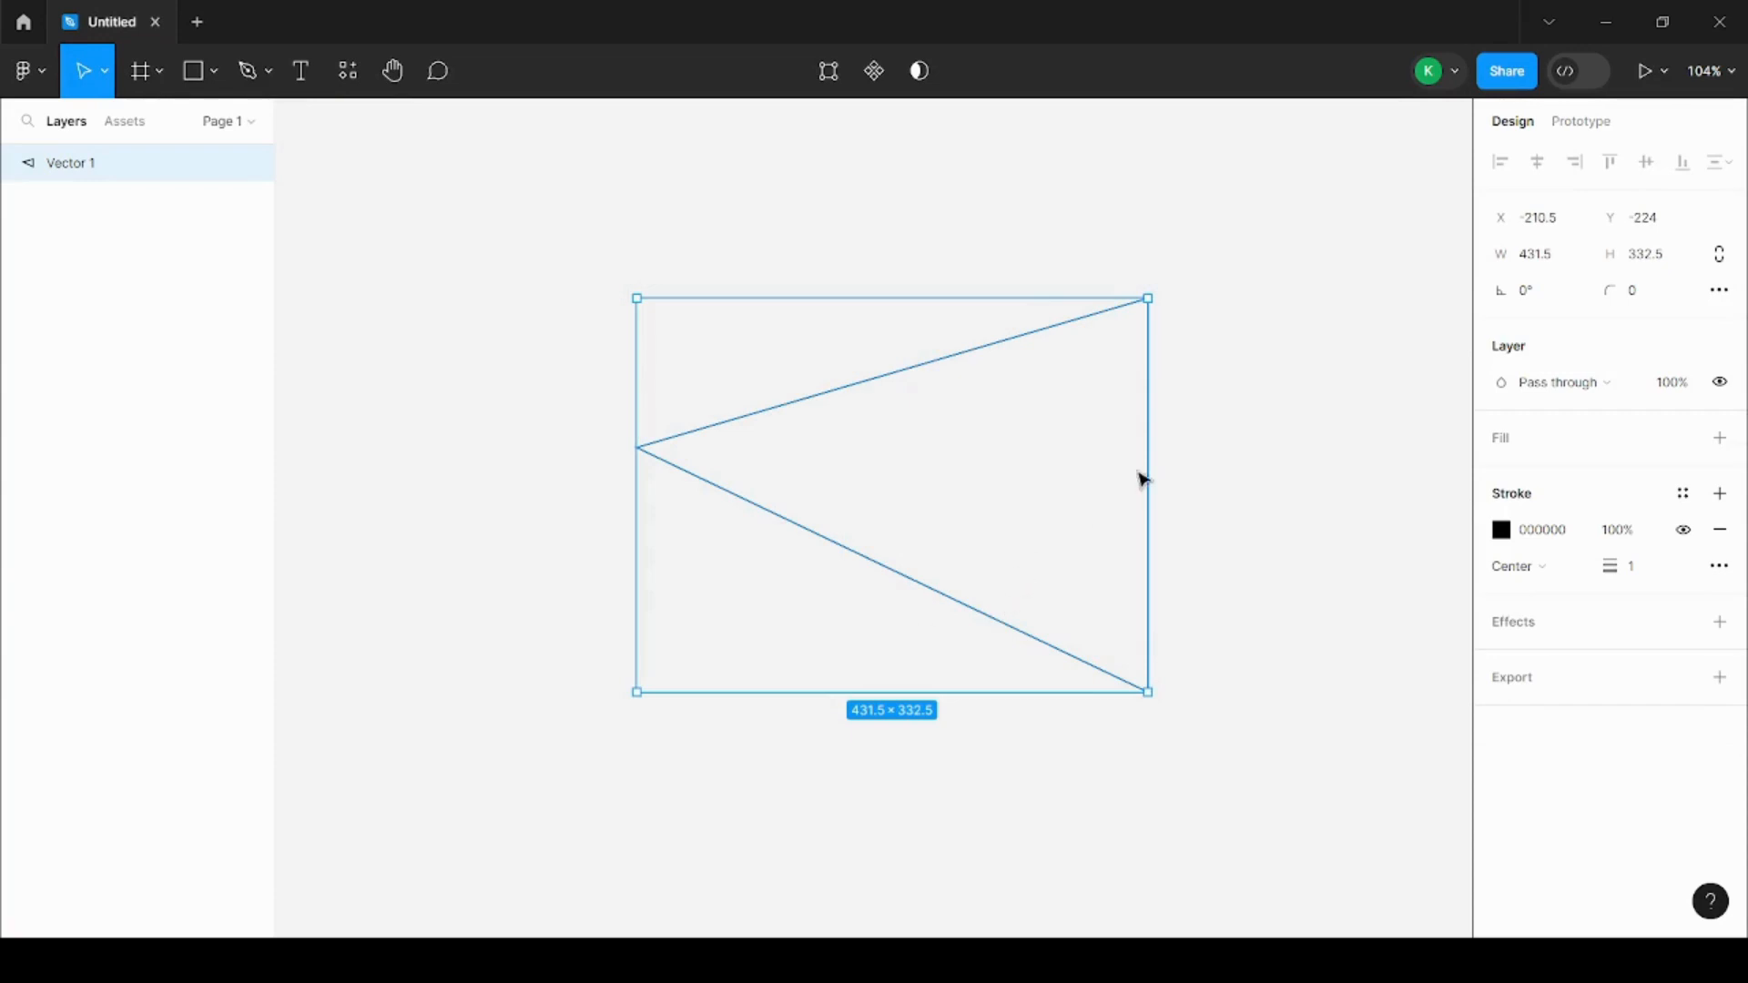
click(1265, 572)
drag(1192, 357, 660, 759)
click(533, 524)
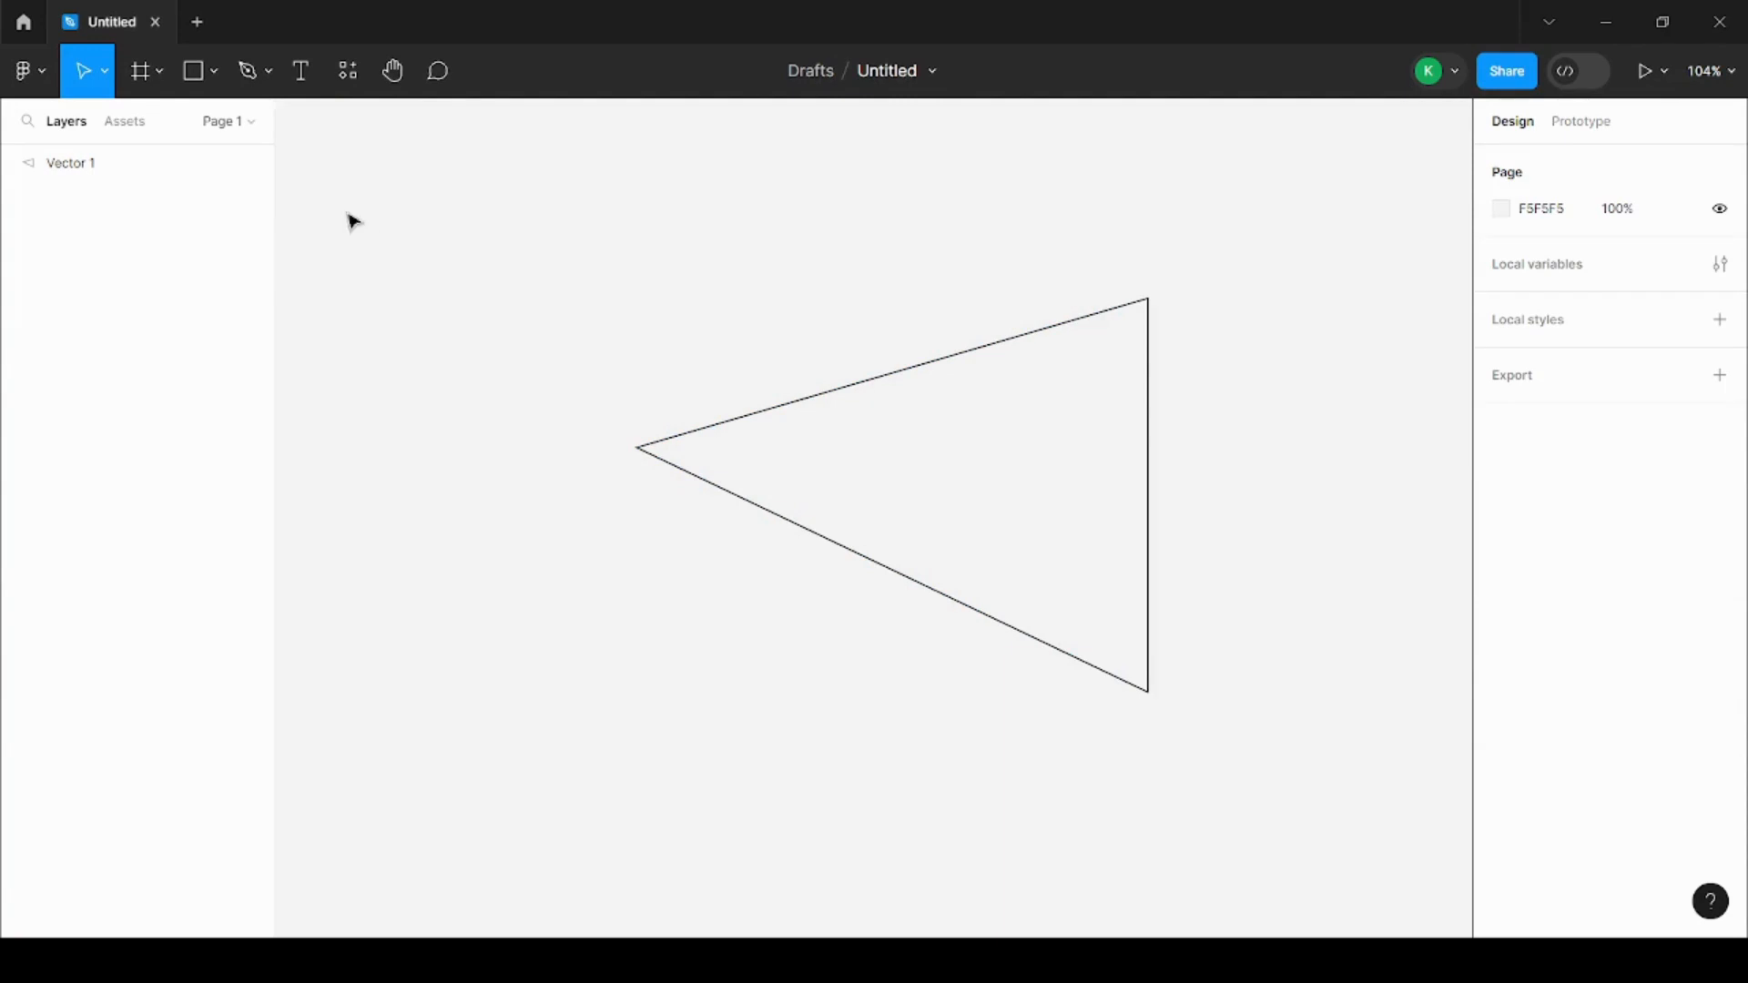
- Start a path inside the triangle with the Pen tool and bend its first segment into a shallow upward arc
click(248, 80)
scroll(1022, 443, up, 2)
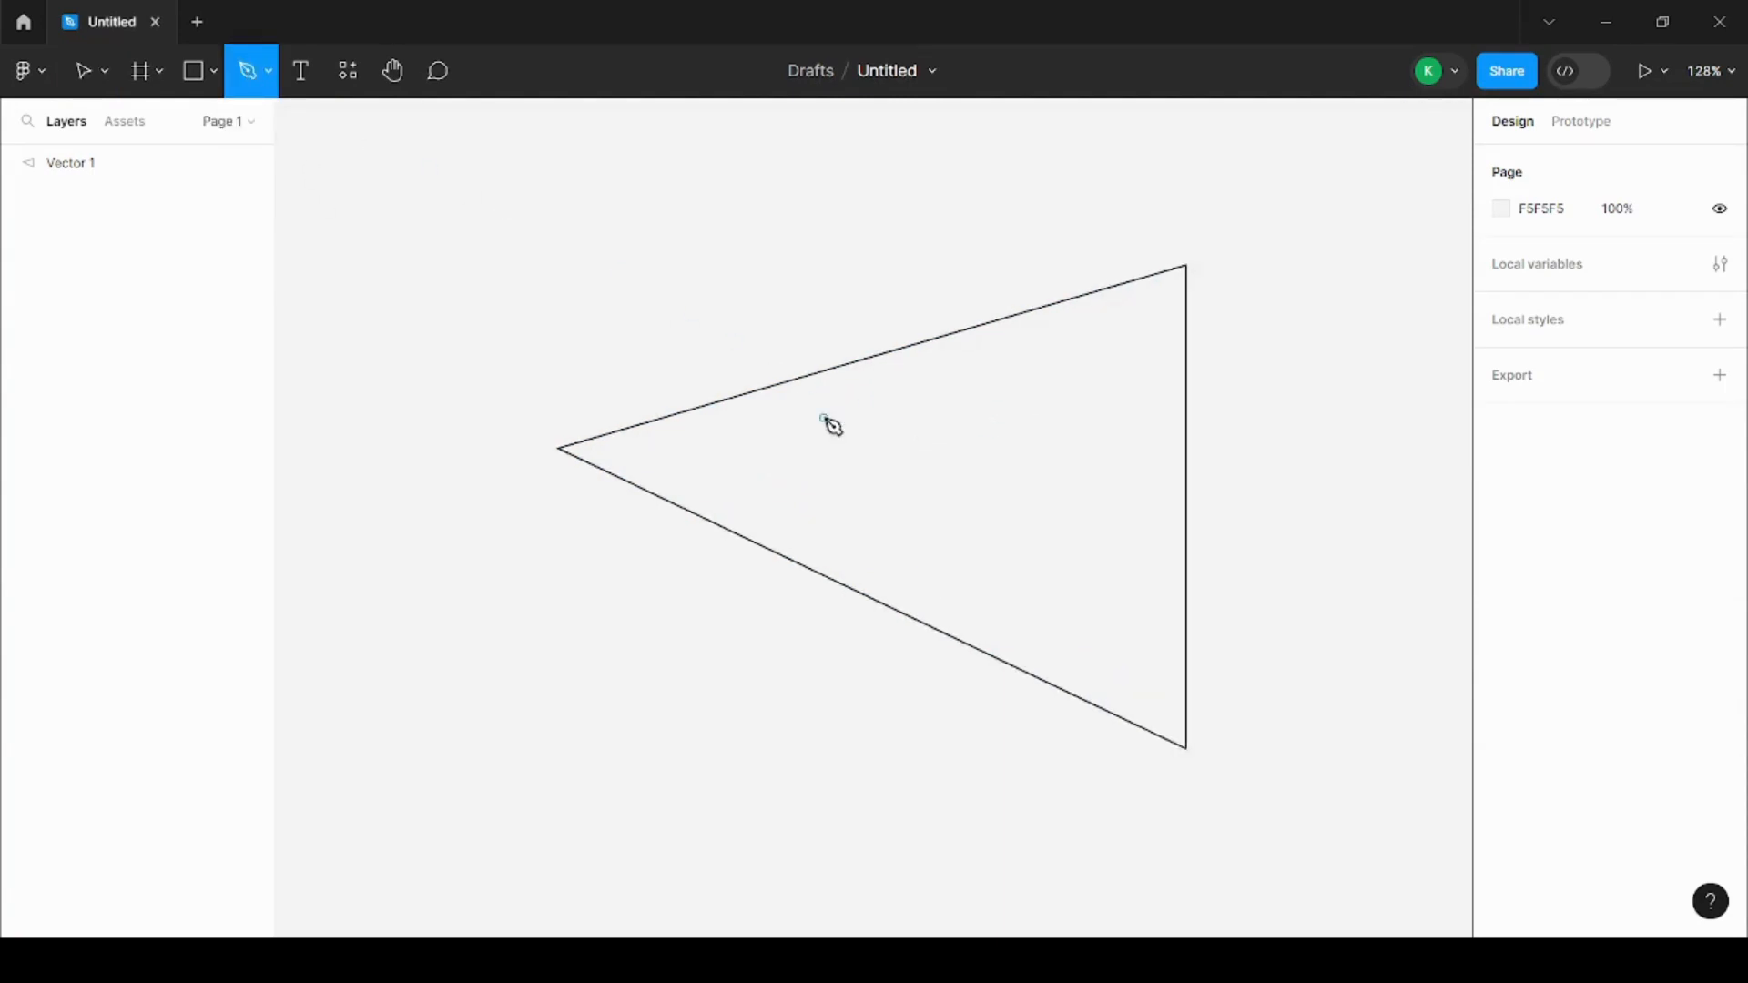
scroll(828, 424, up, 5)
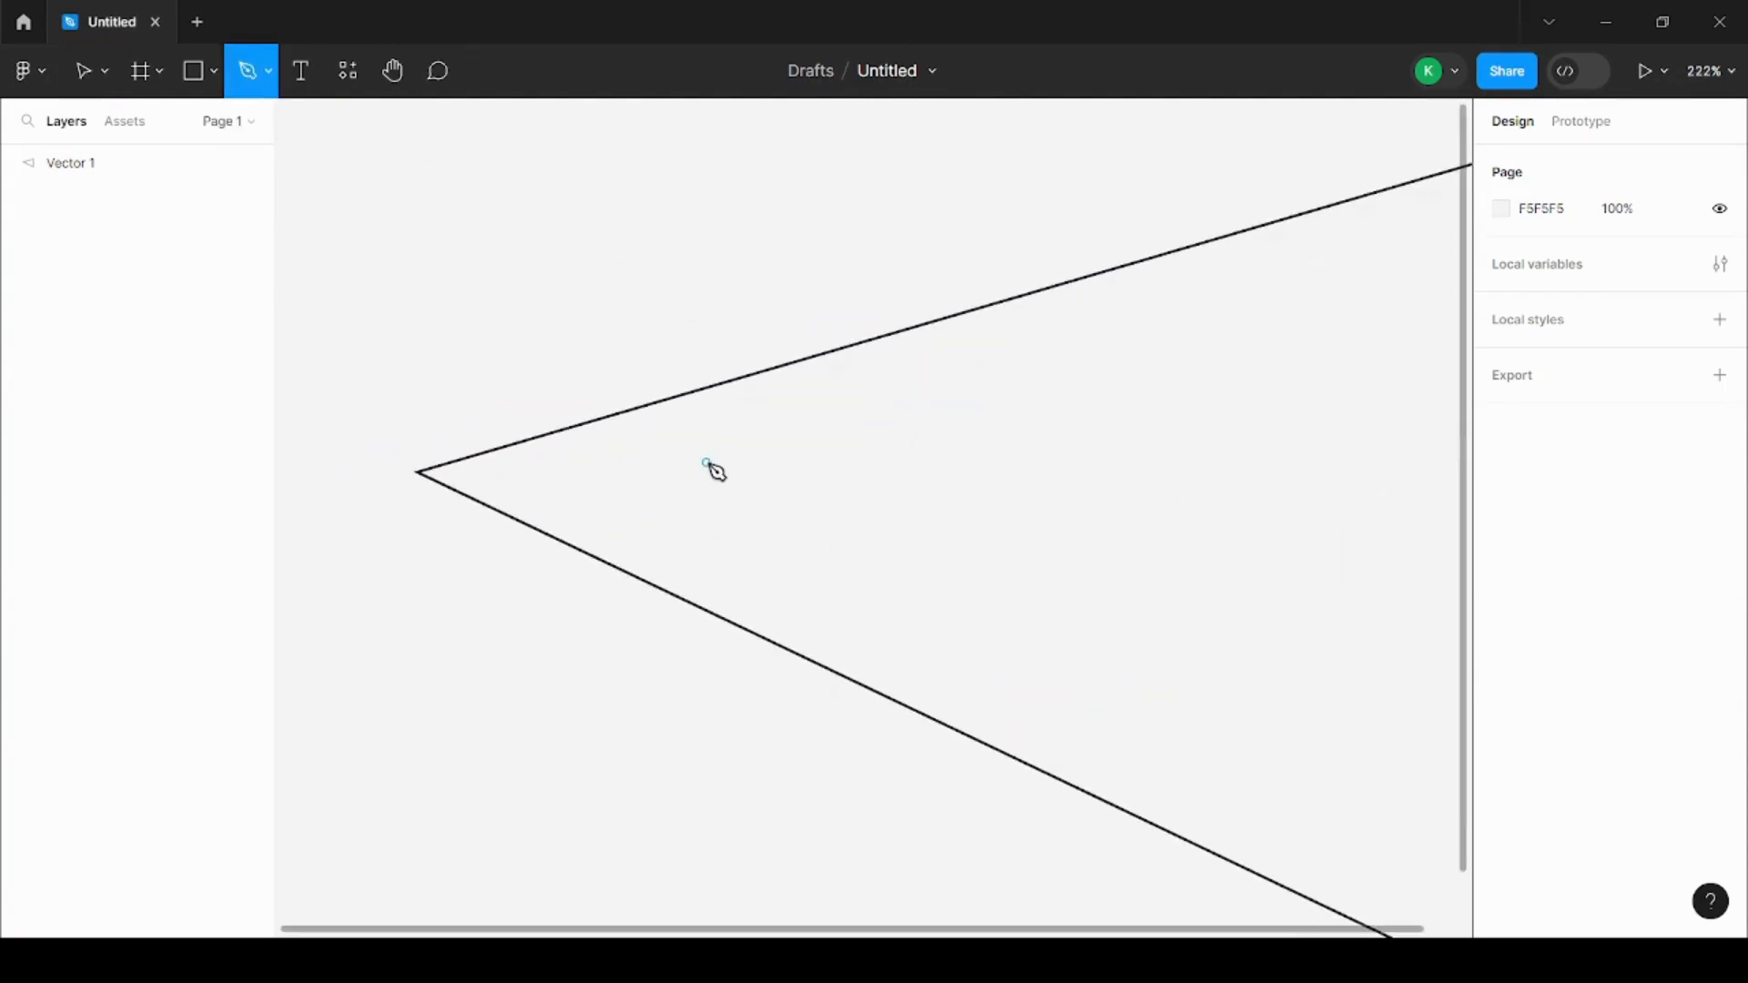
scroll(715, 469, up, 3)
scroll(739, 454, down, 3)
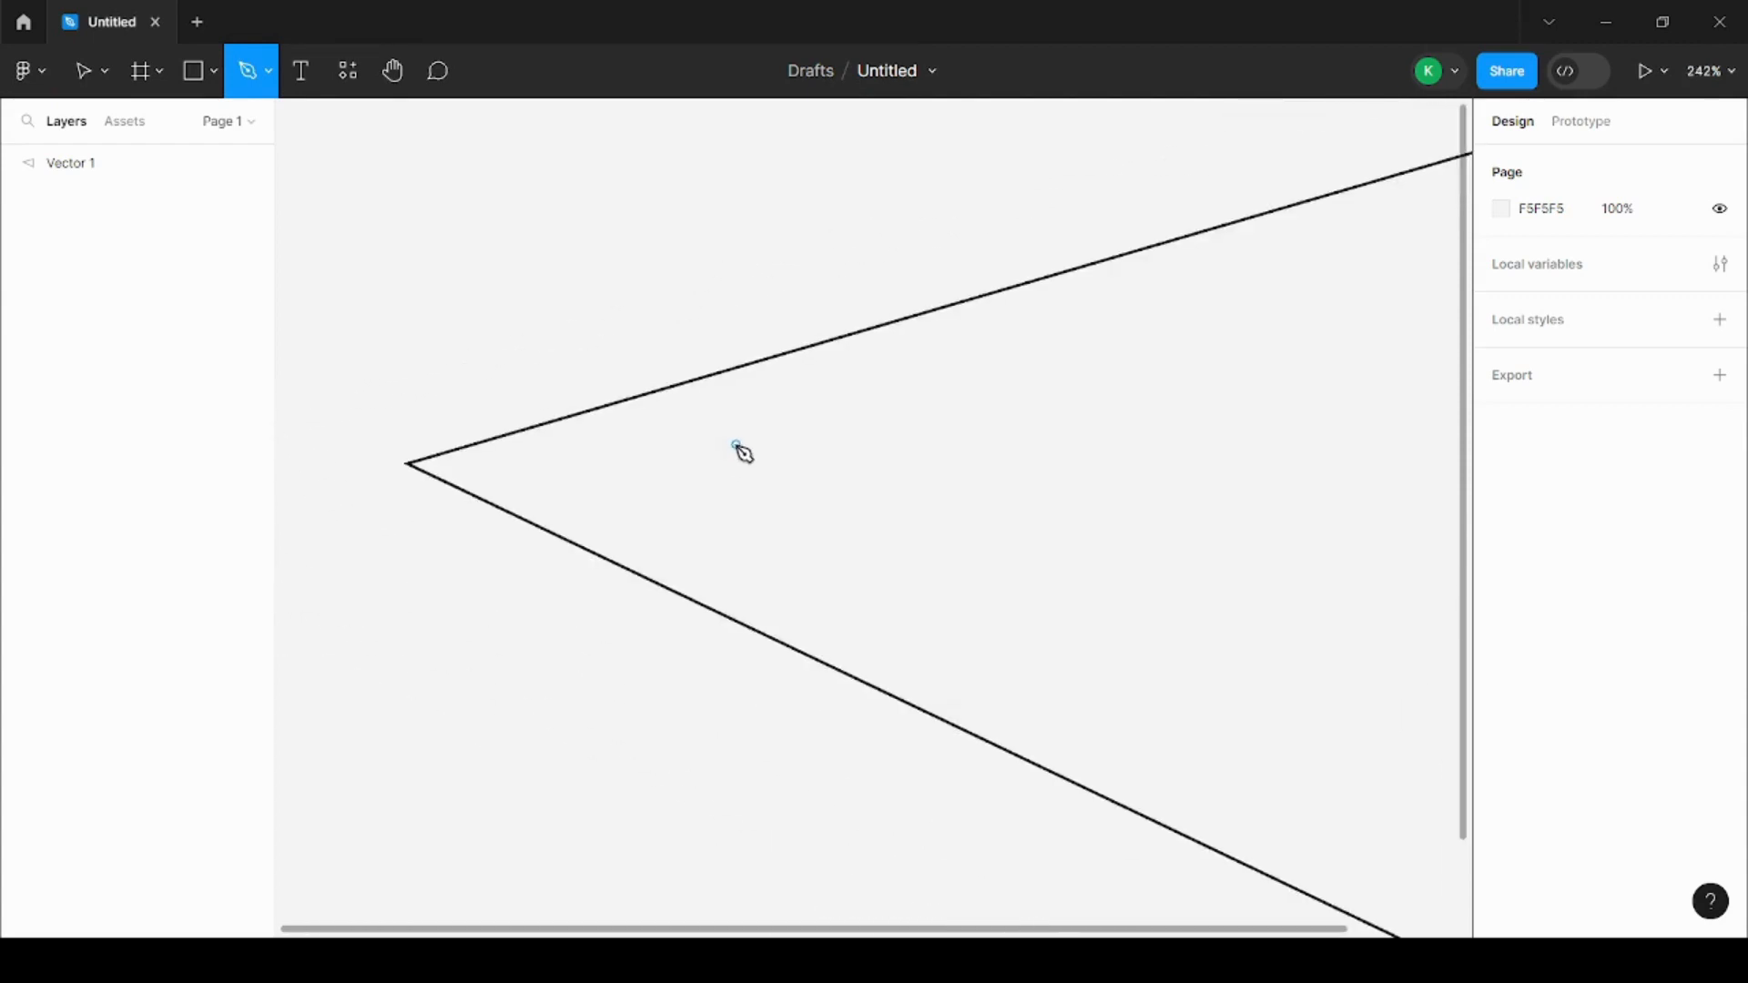
scroll(719, 460, down, 4)
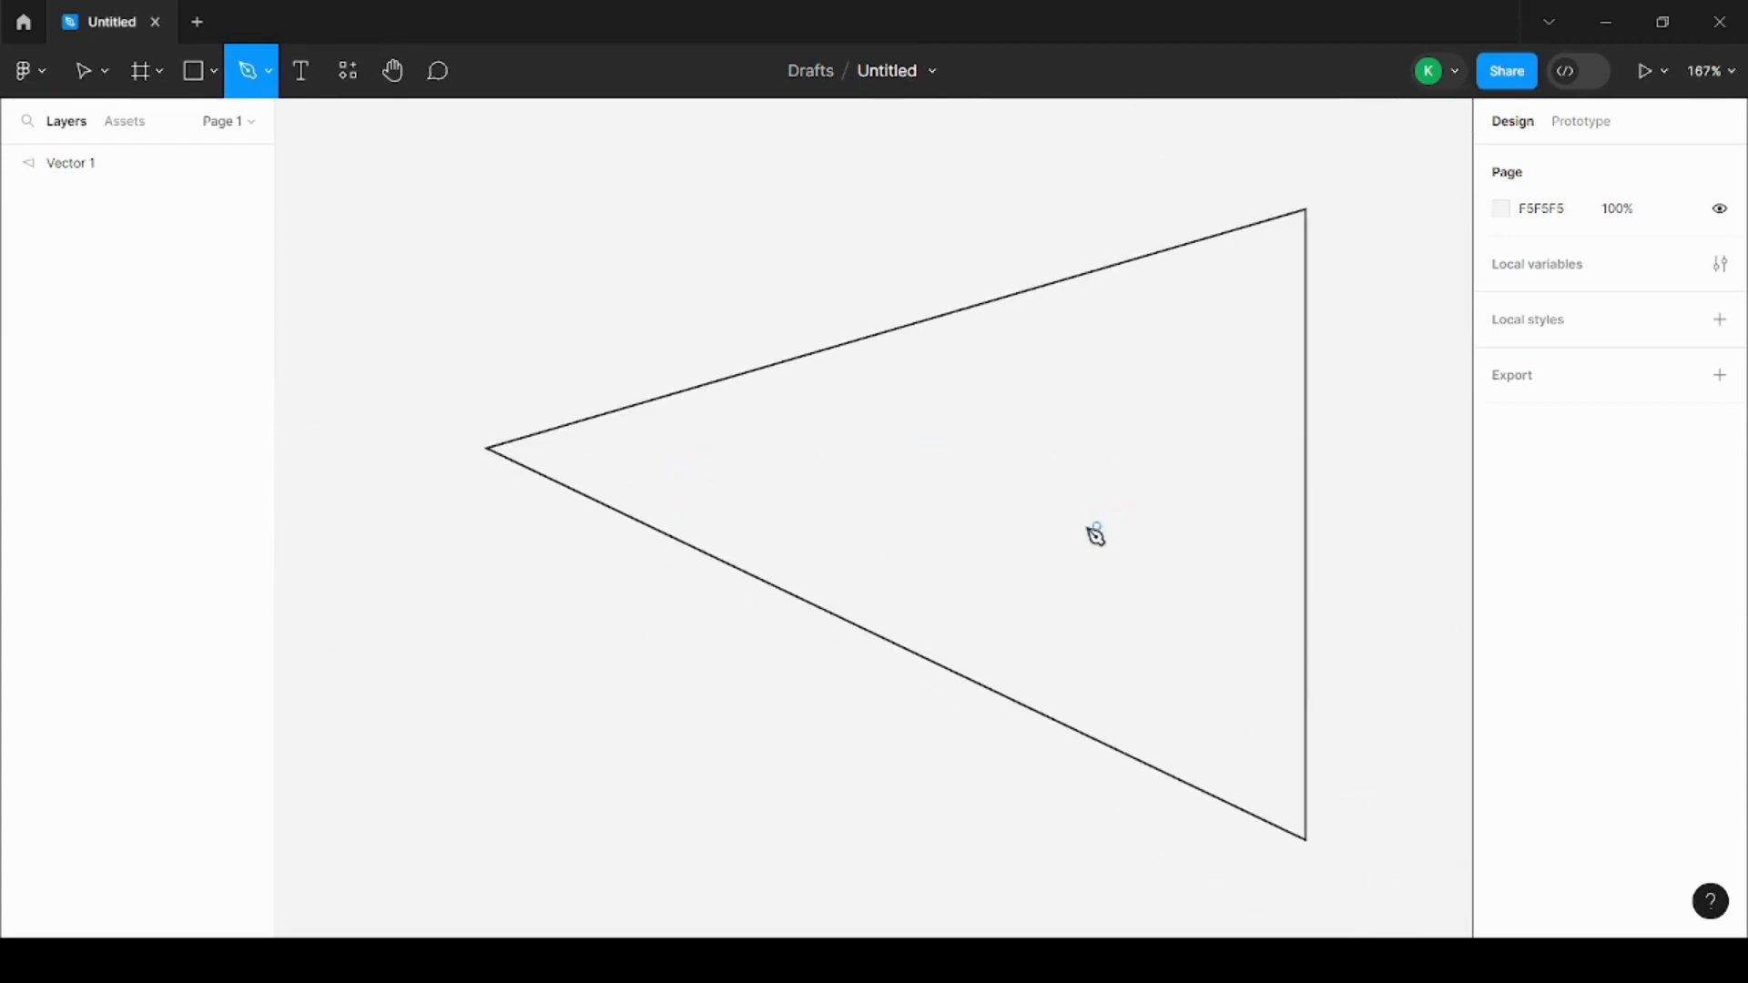
click(762, 477)
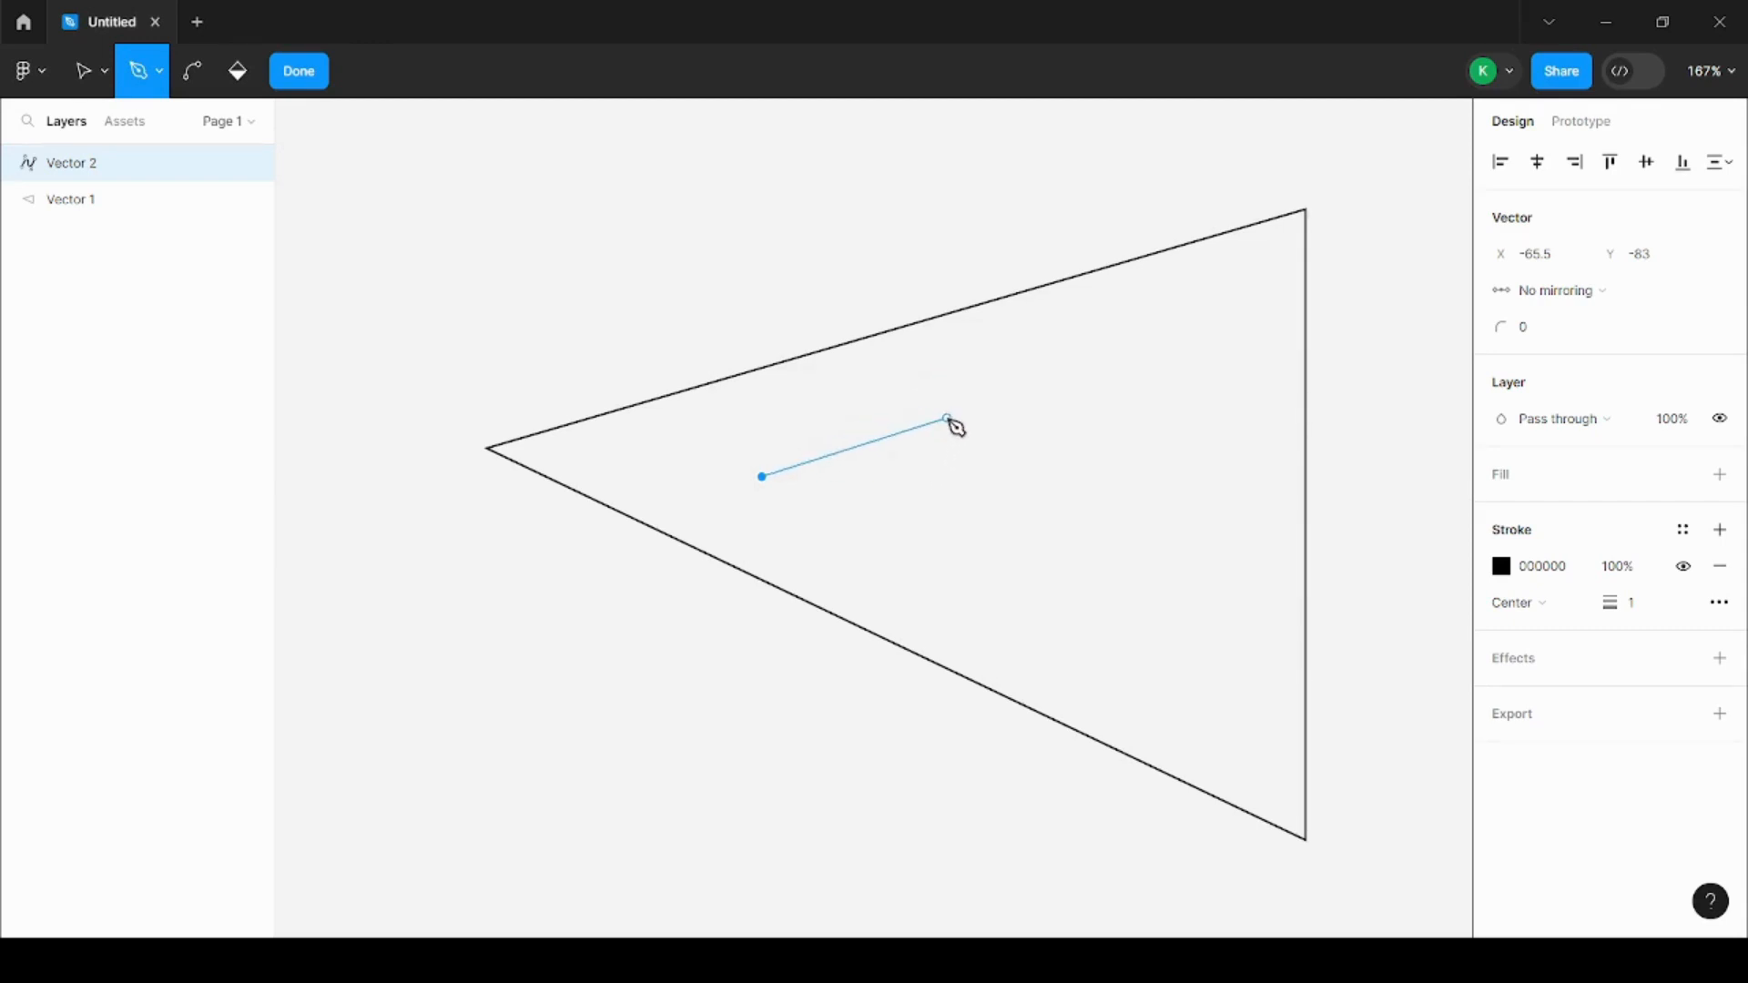
click(947, 419)
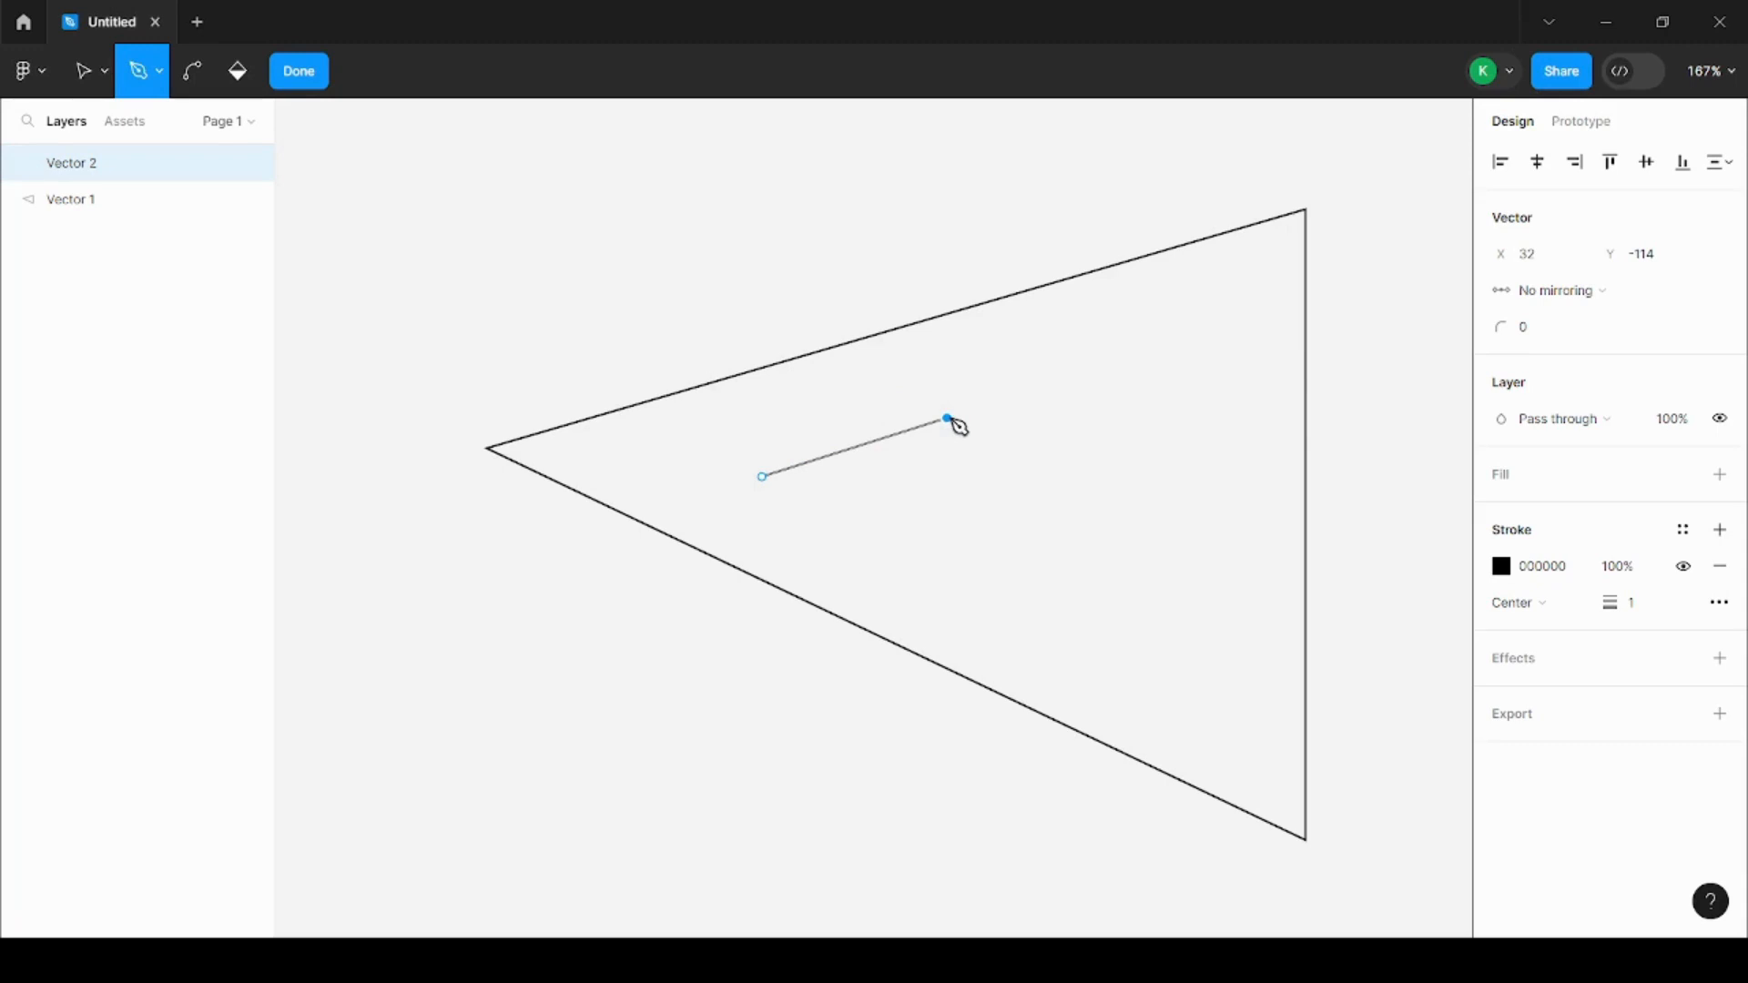
drag(962, 426, 1078, 445)
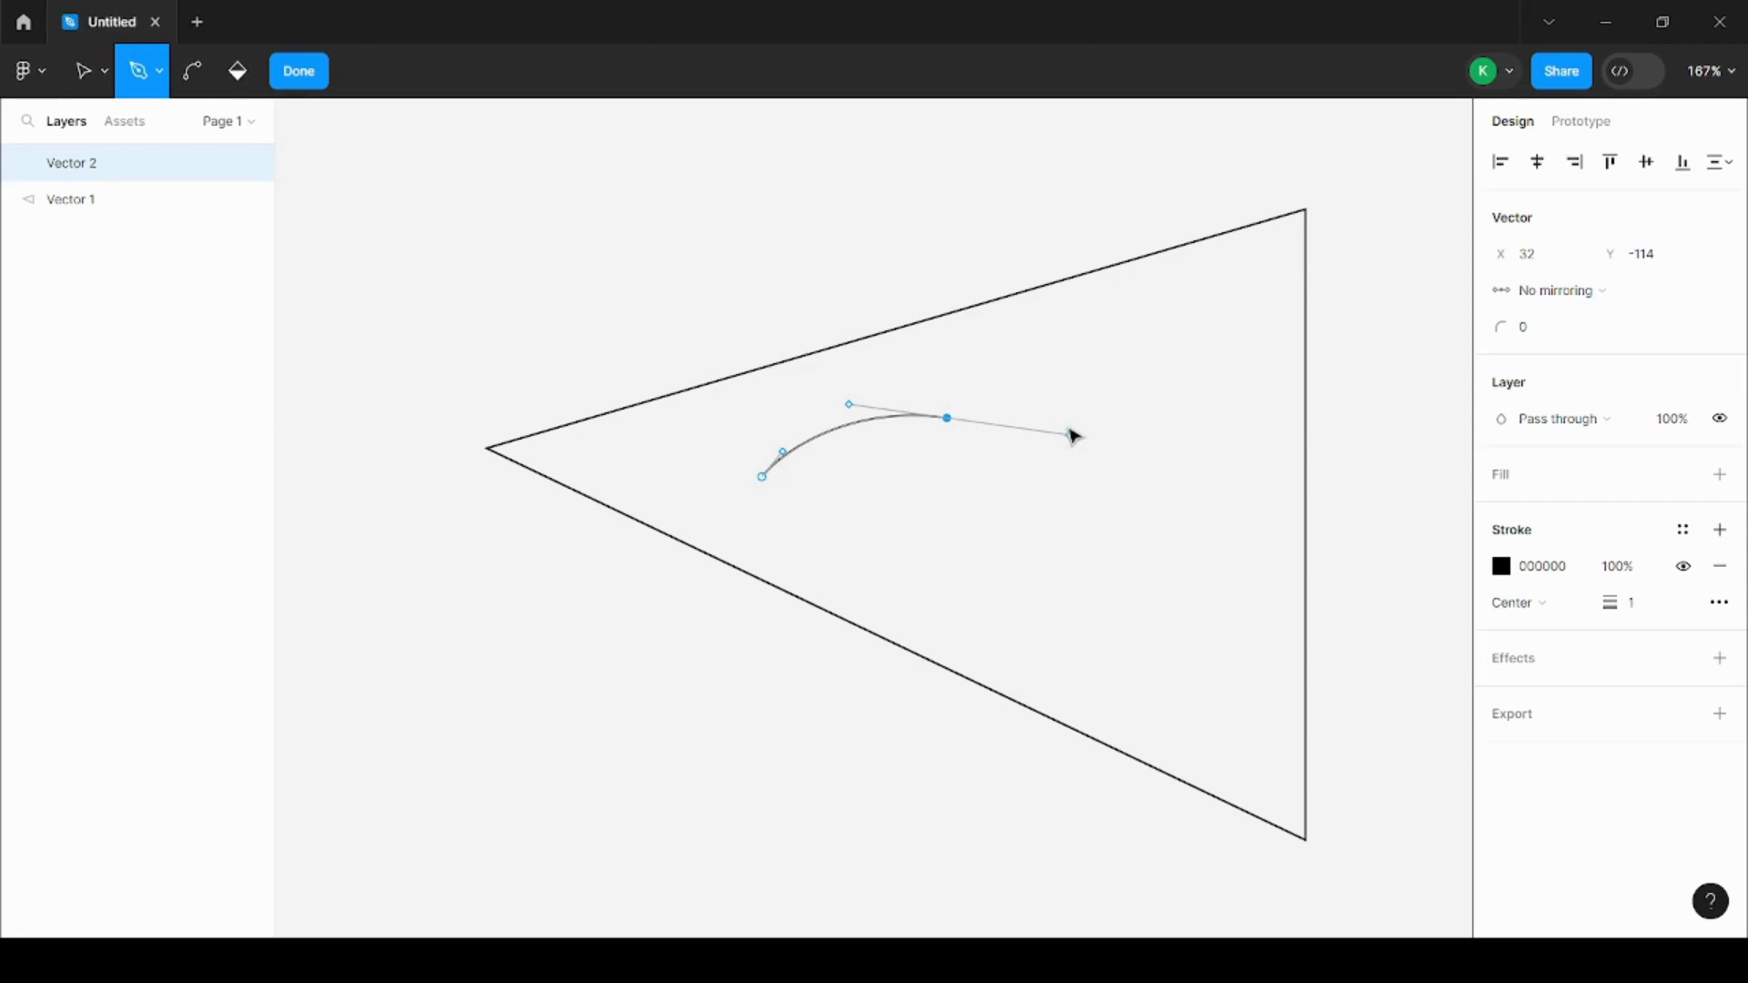
drag(1072, 436, 1068, 431)
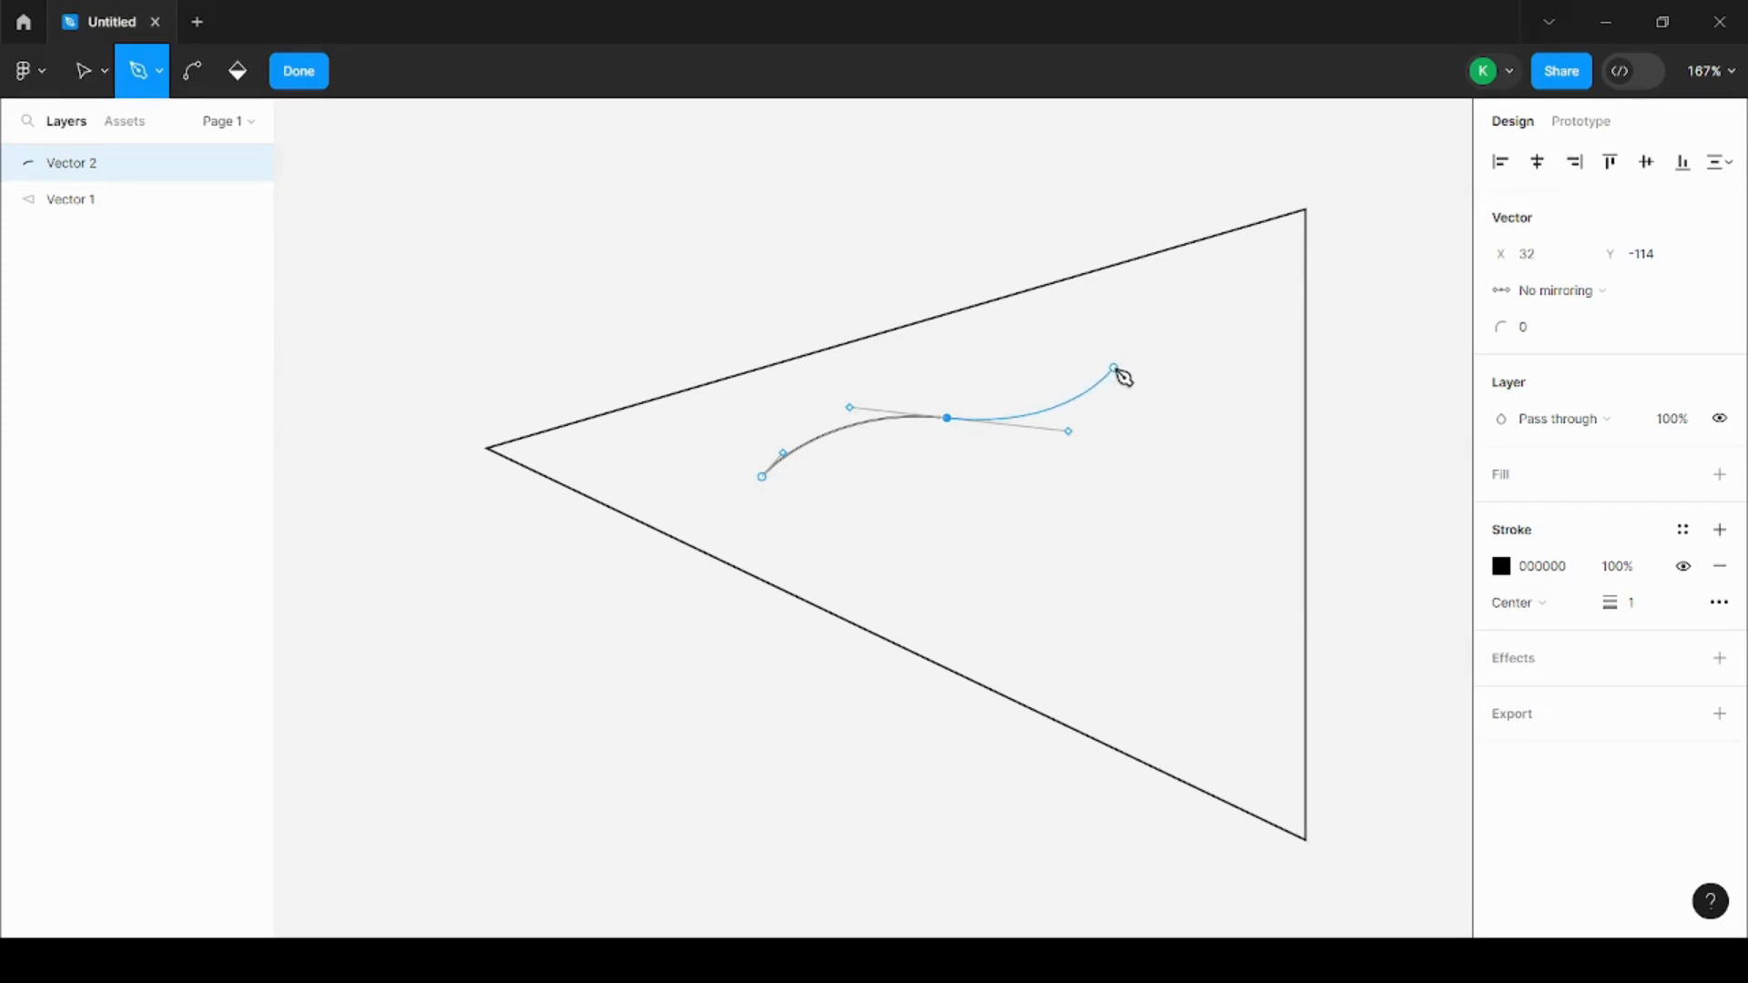
- Continue the path with curved segments and close it into an irregular rounded shape about 239 × 204, leaving it deselected
drag(1114, 368, 1127, 338)
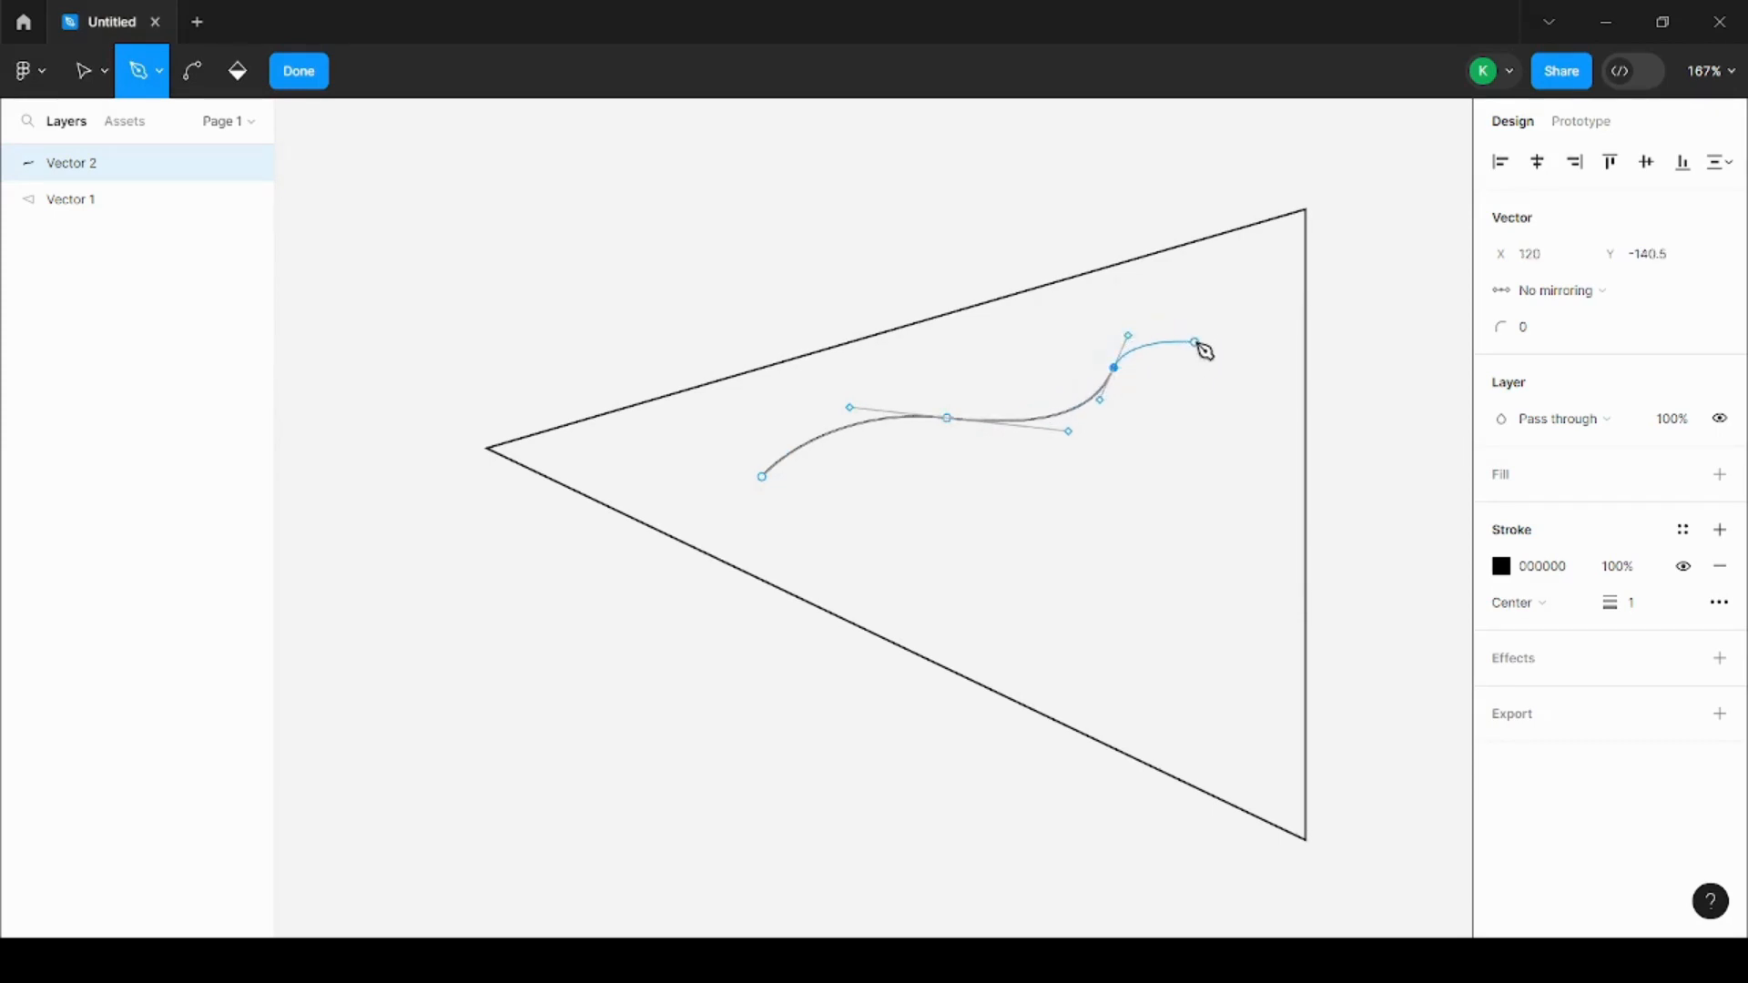
drag(1196, 337, 1220, 347)
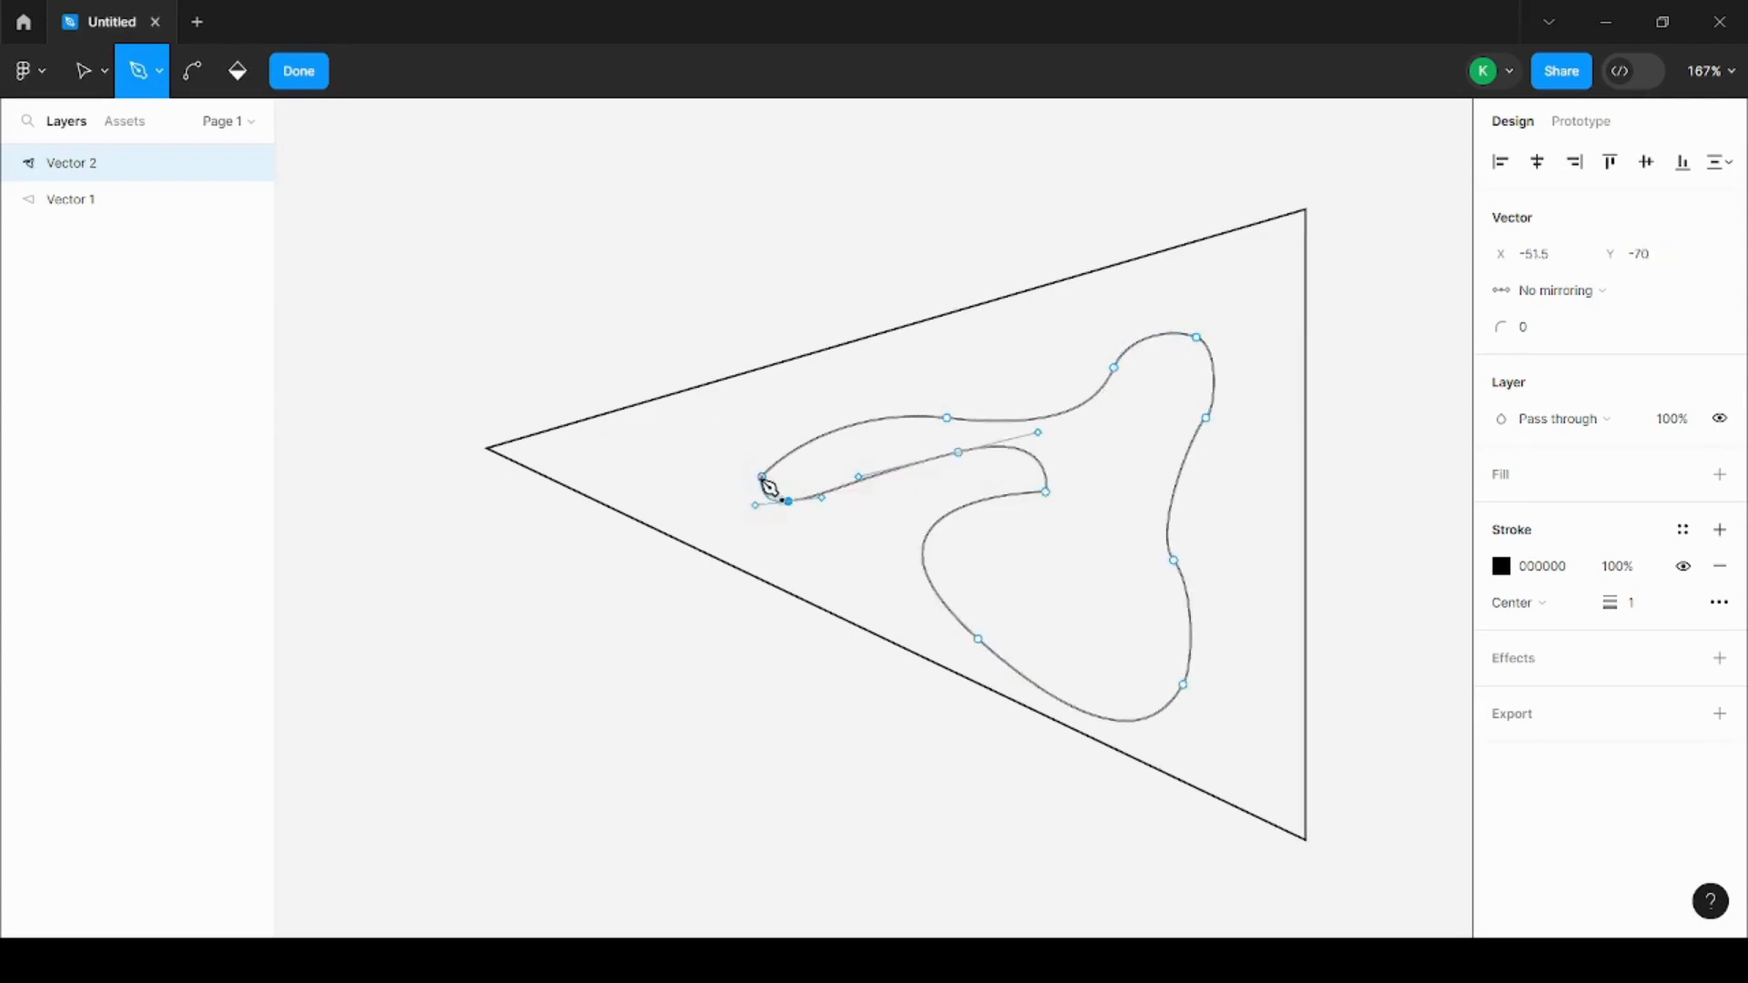
click(763, 477)
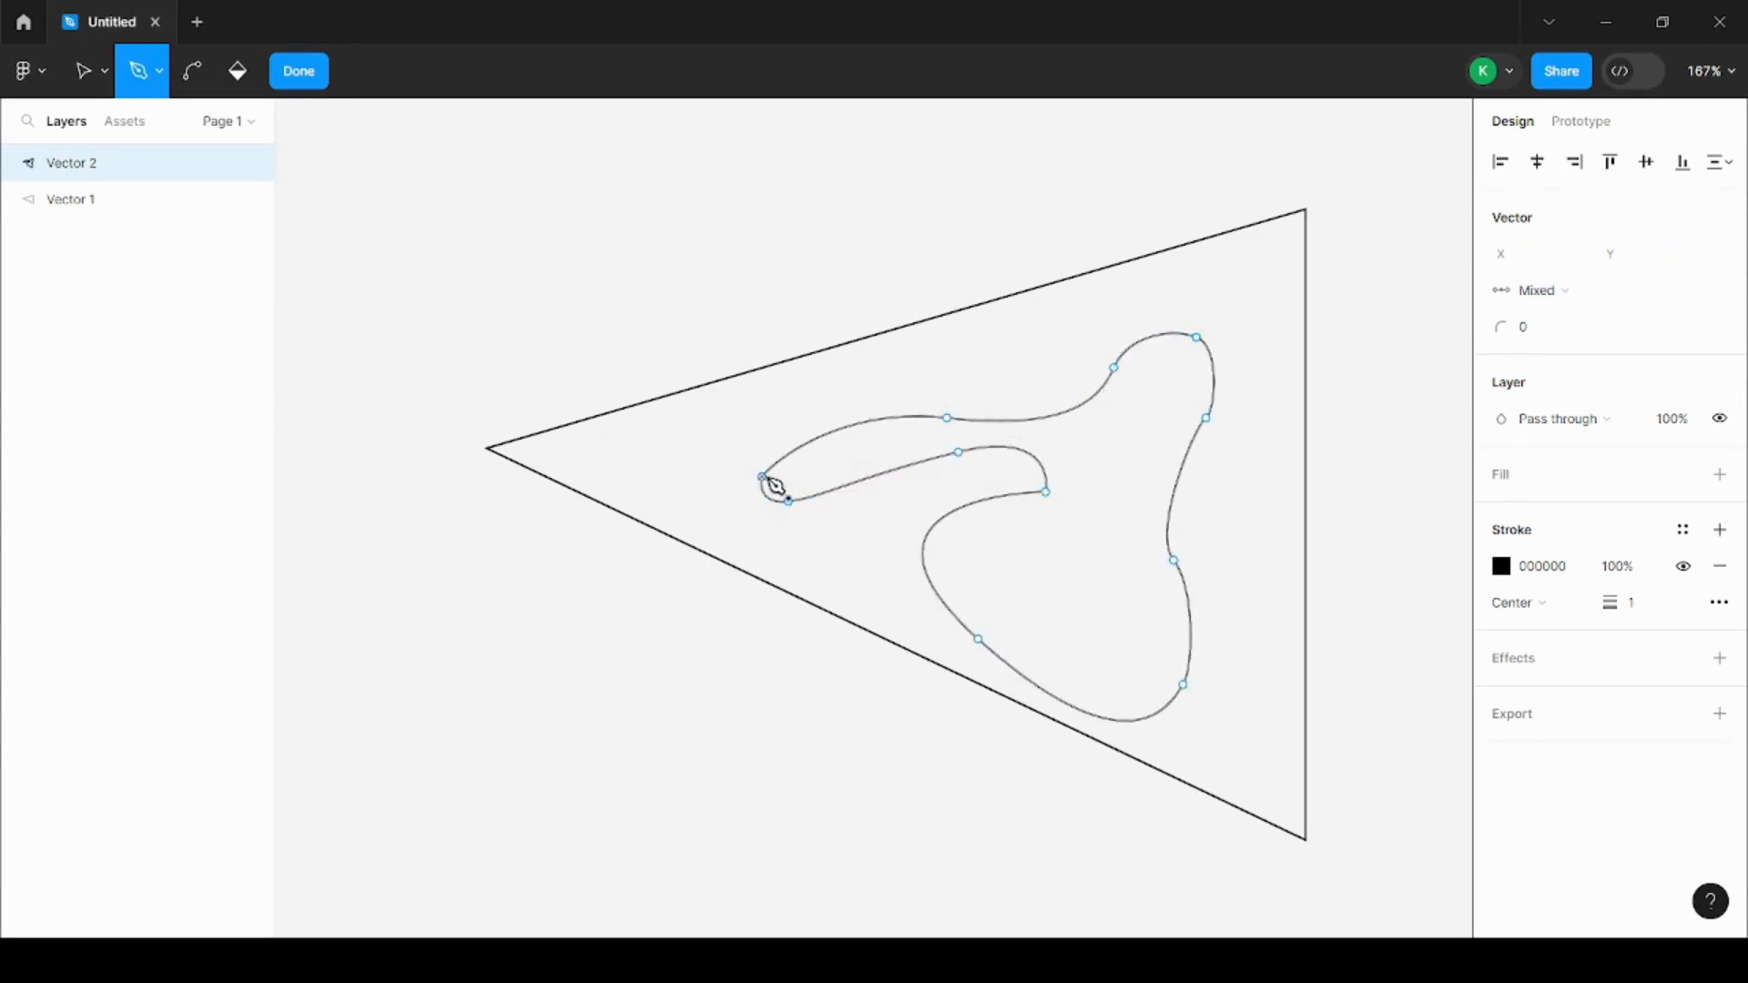
key(Escape)
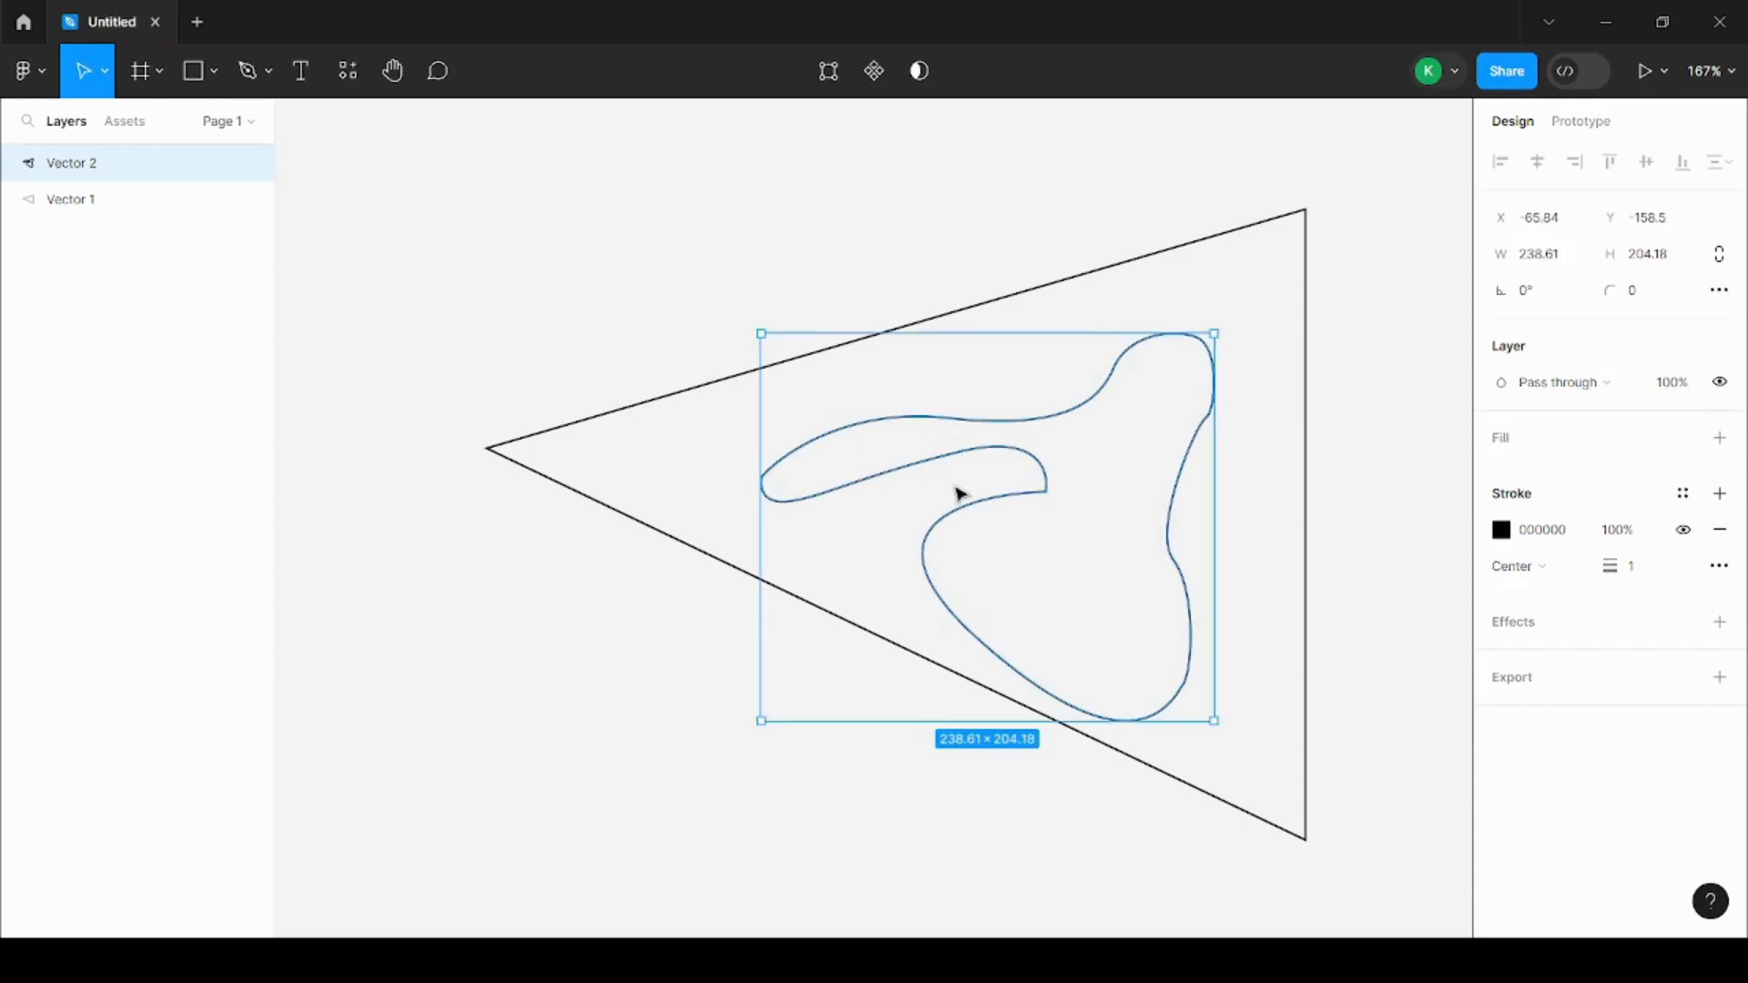
click(1083, 510)
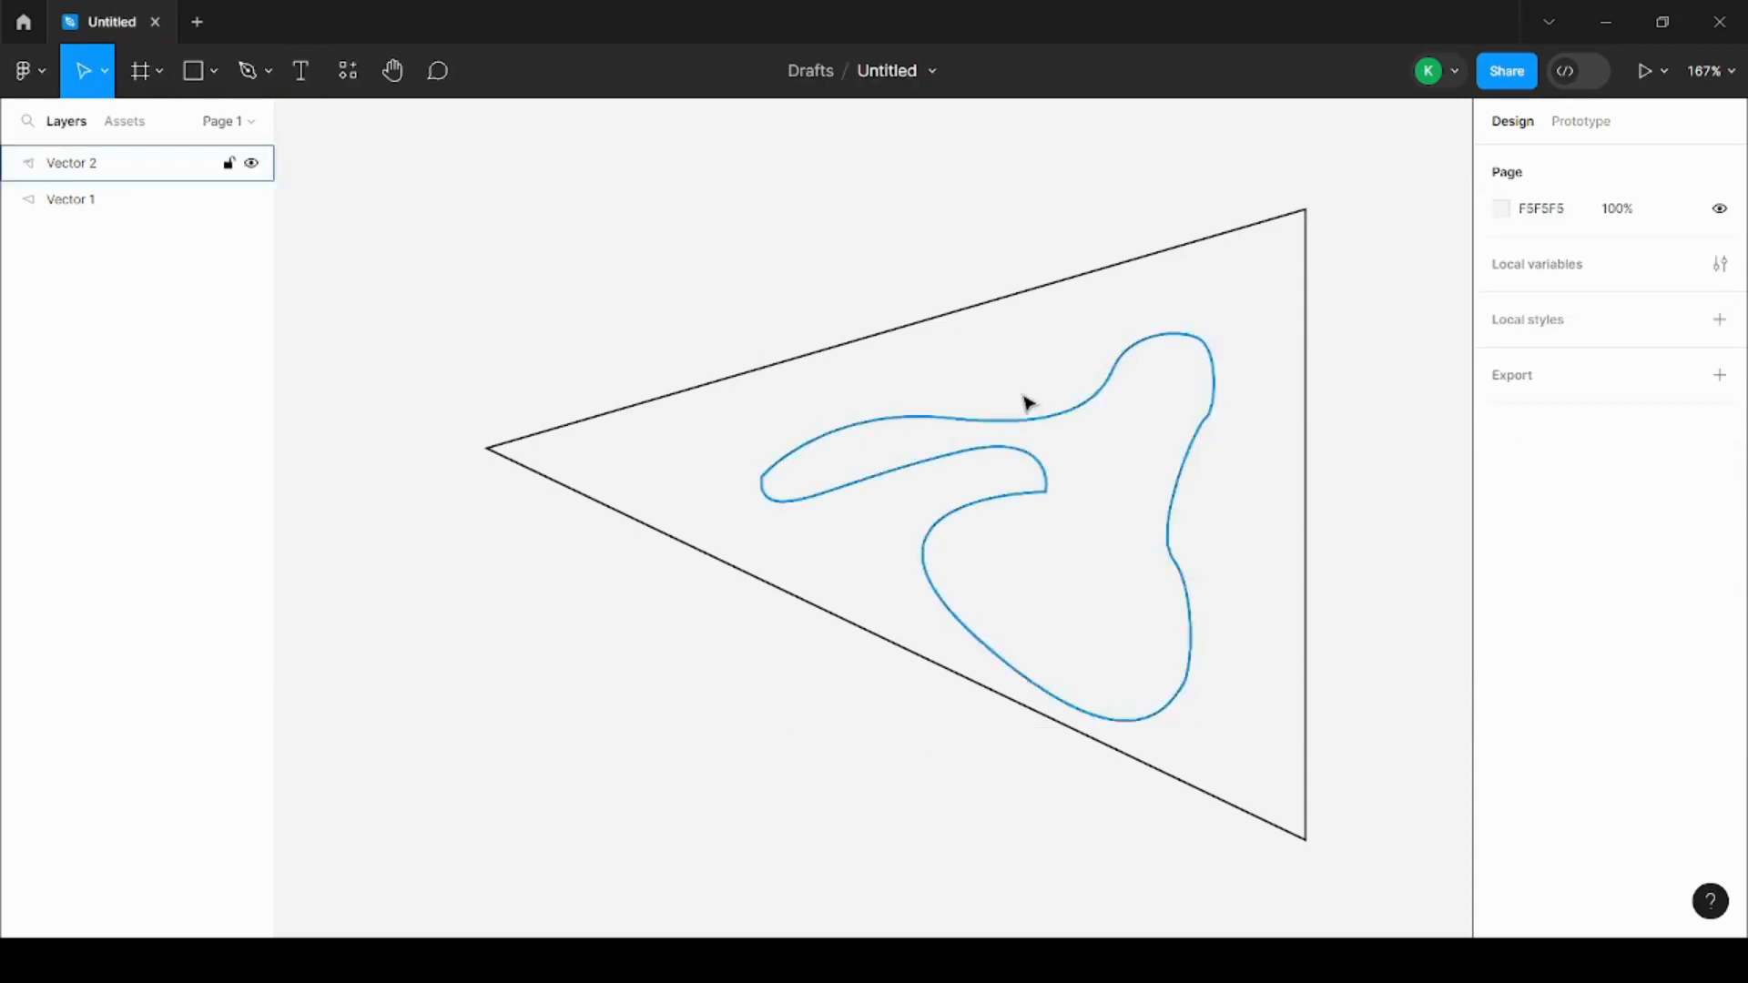
- Select the triangle and the curved shape in turn to check that they are separate layers
click(905, 337)
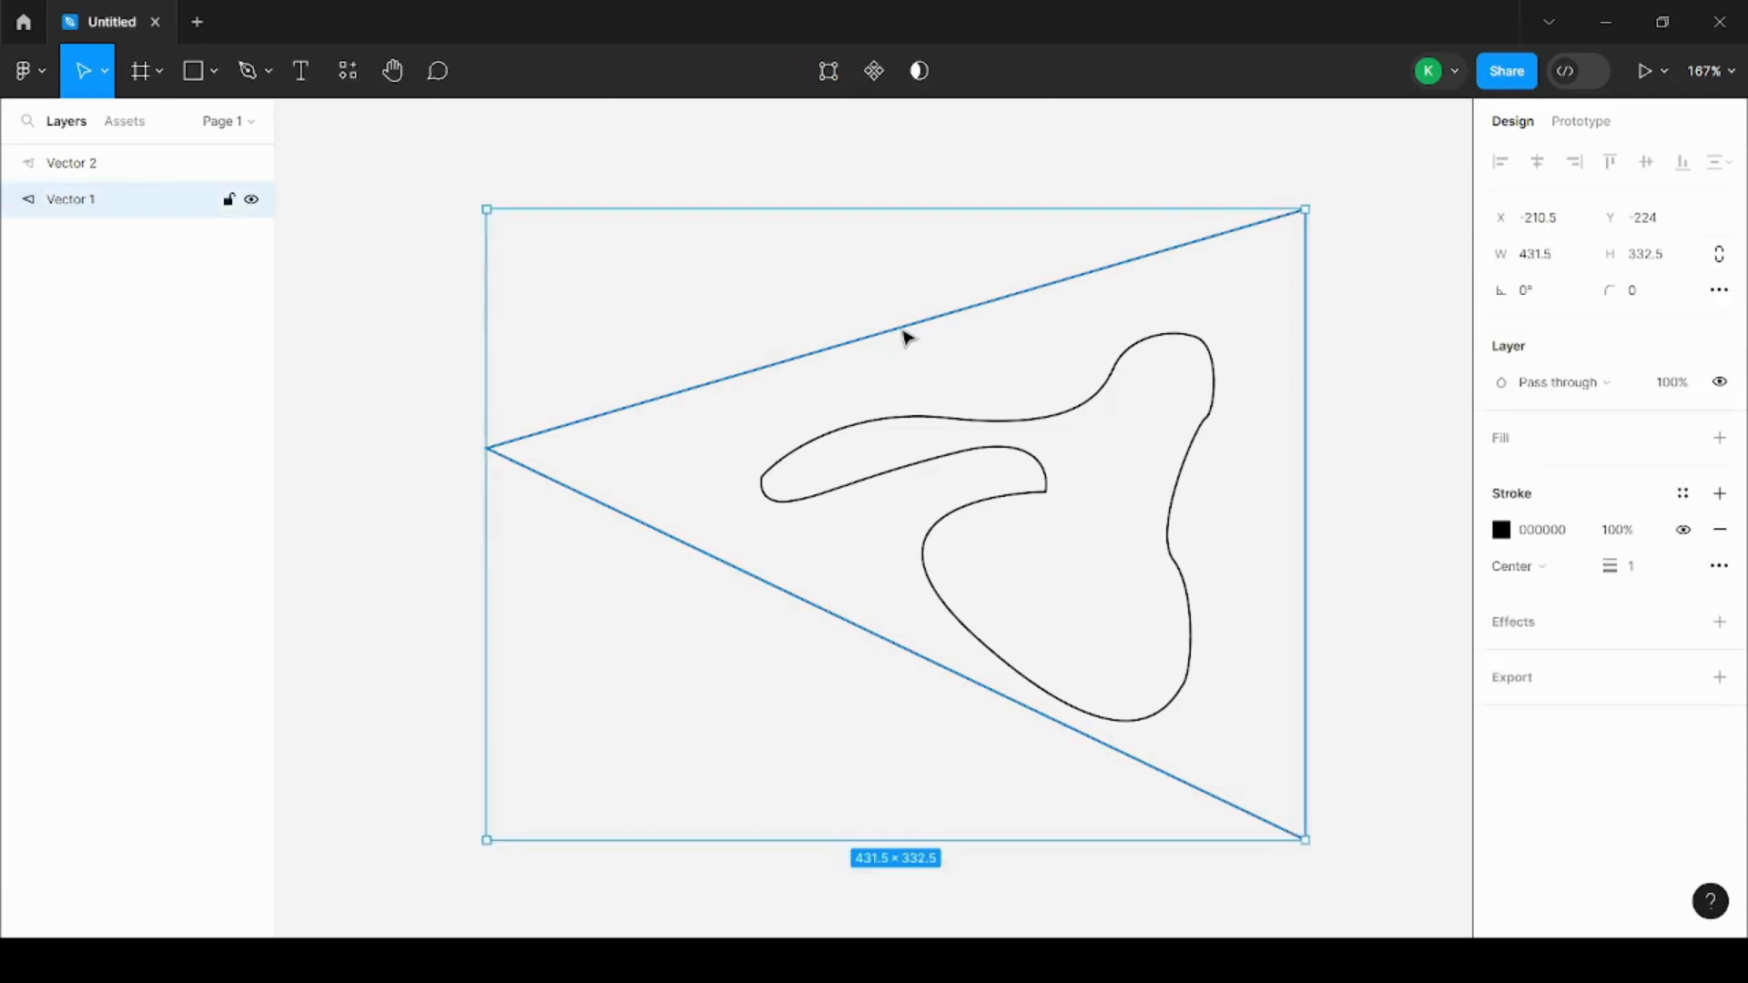
click(952, 418)
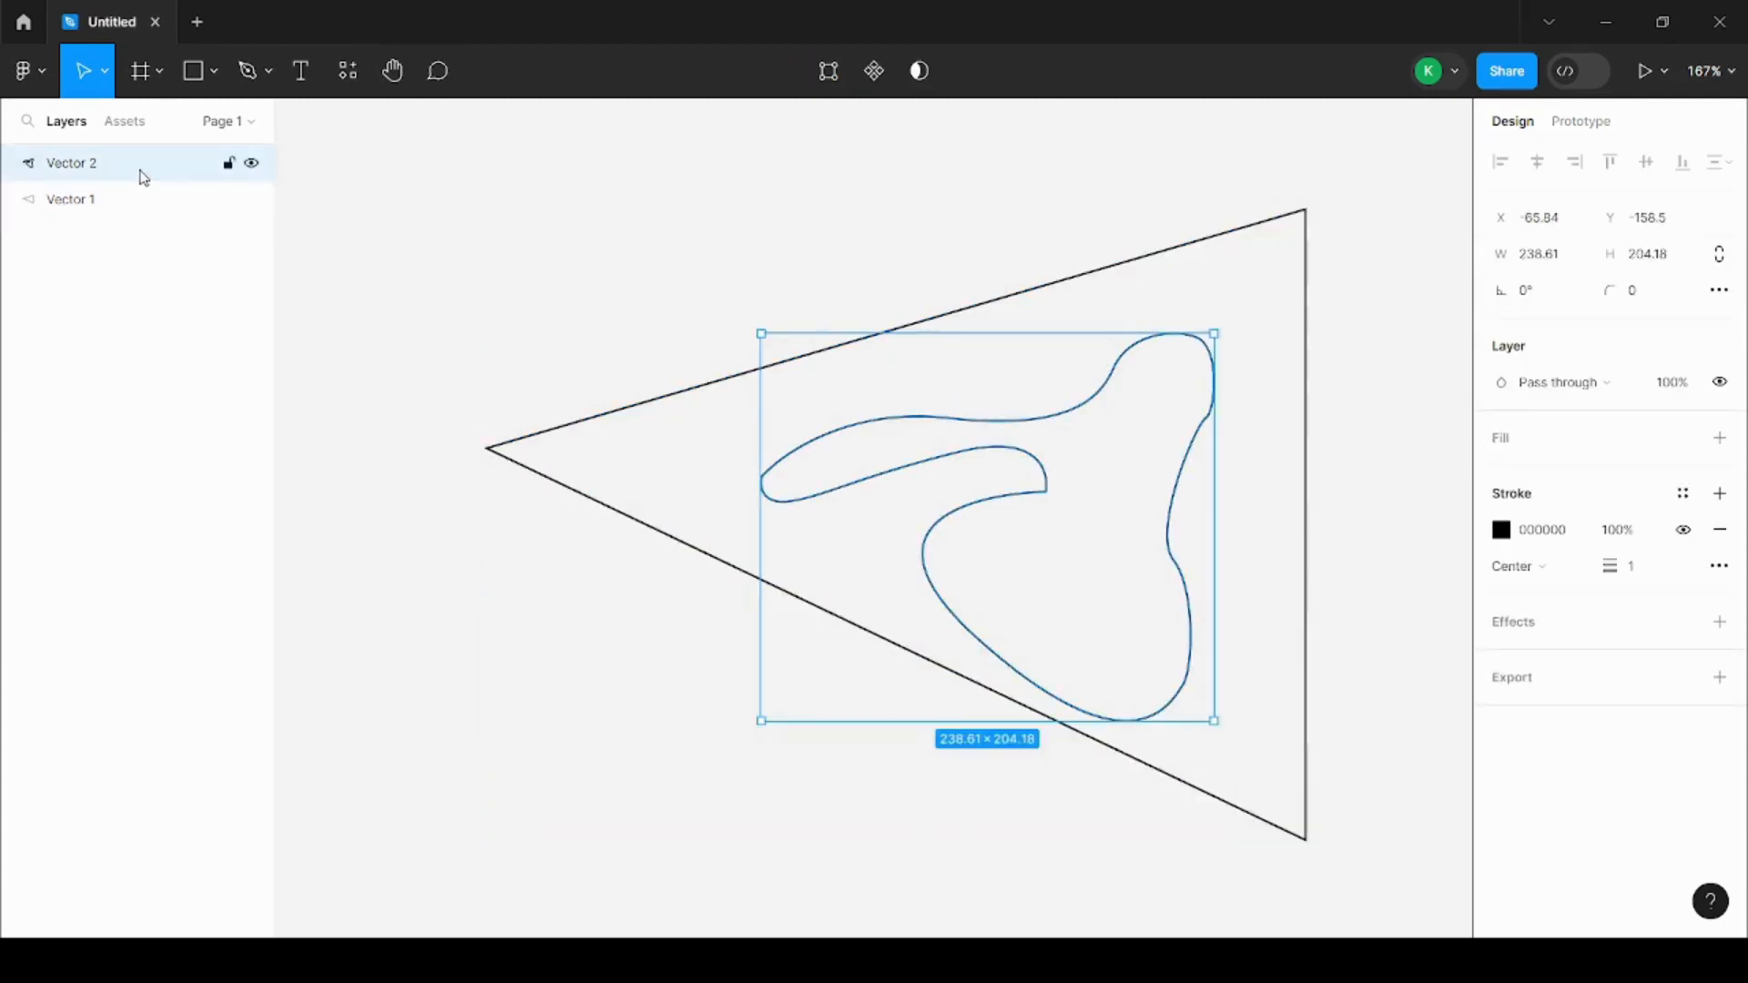
click(655, 308)
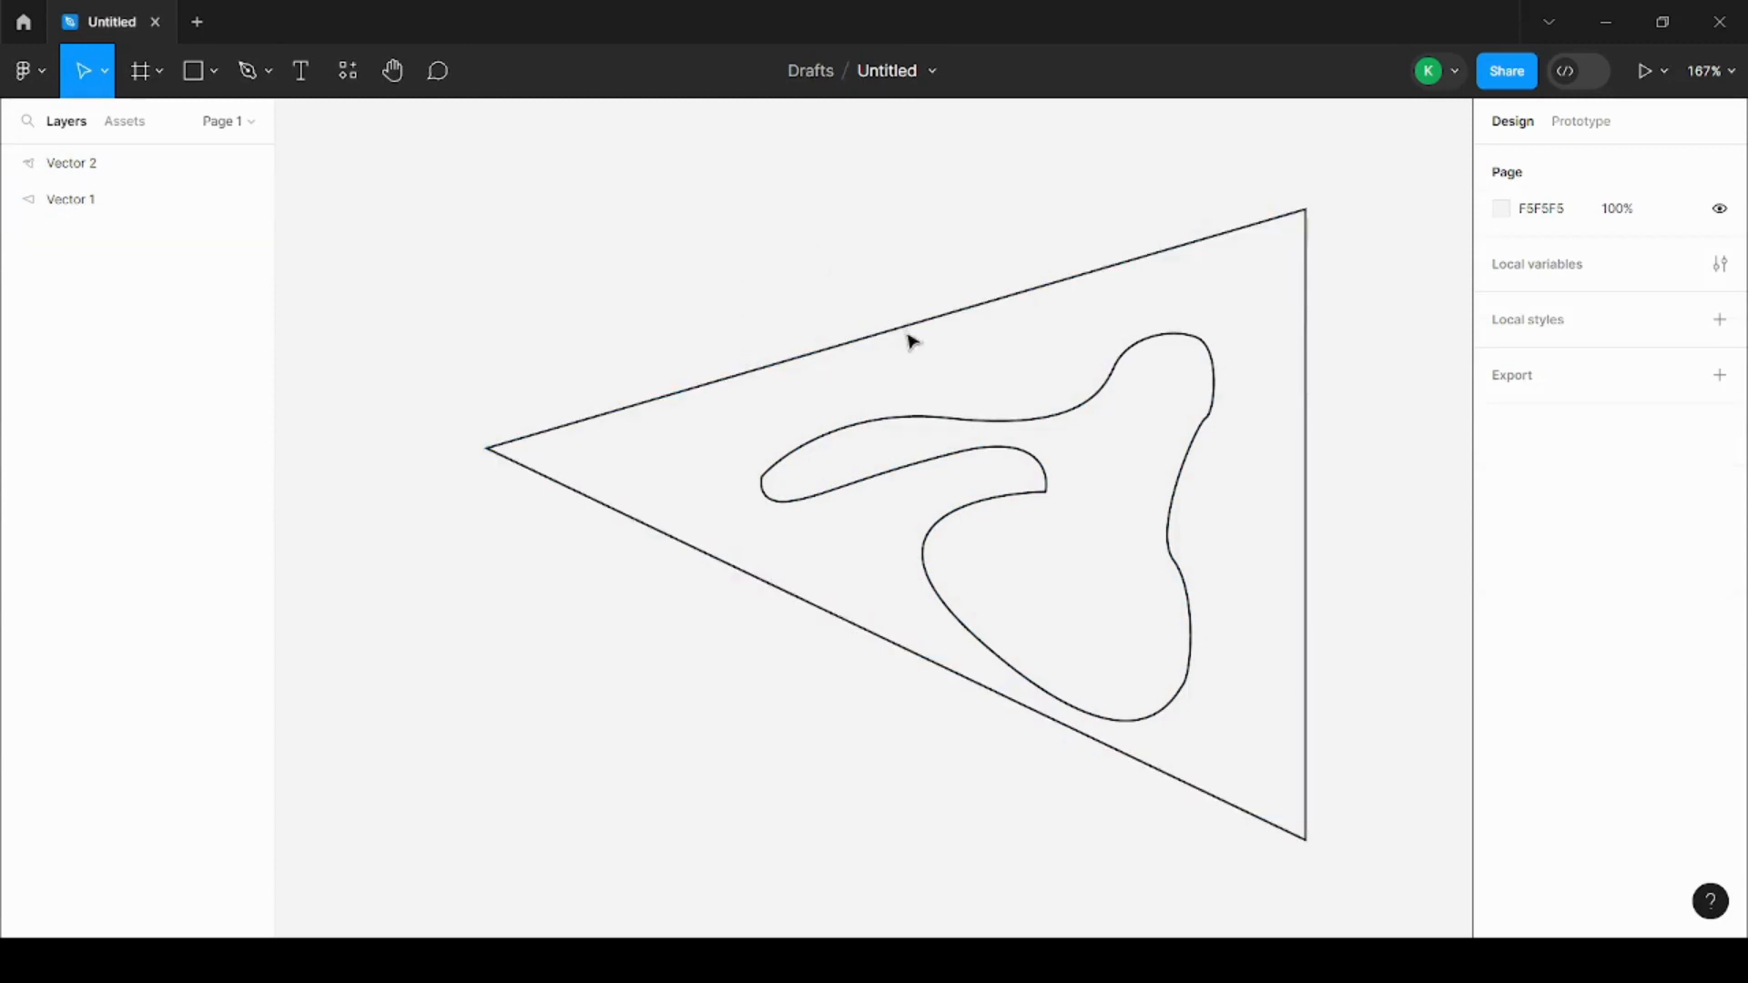
click(983, 303)
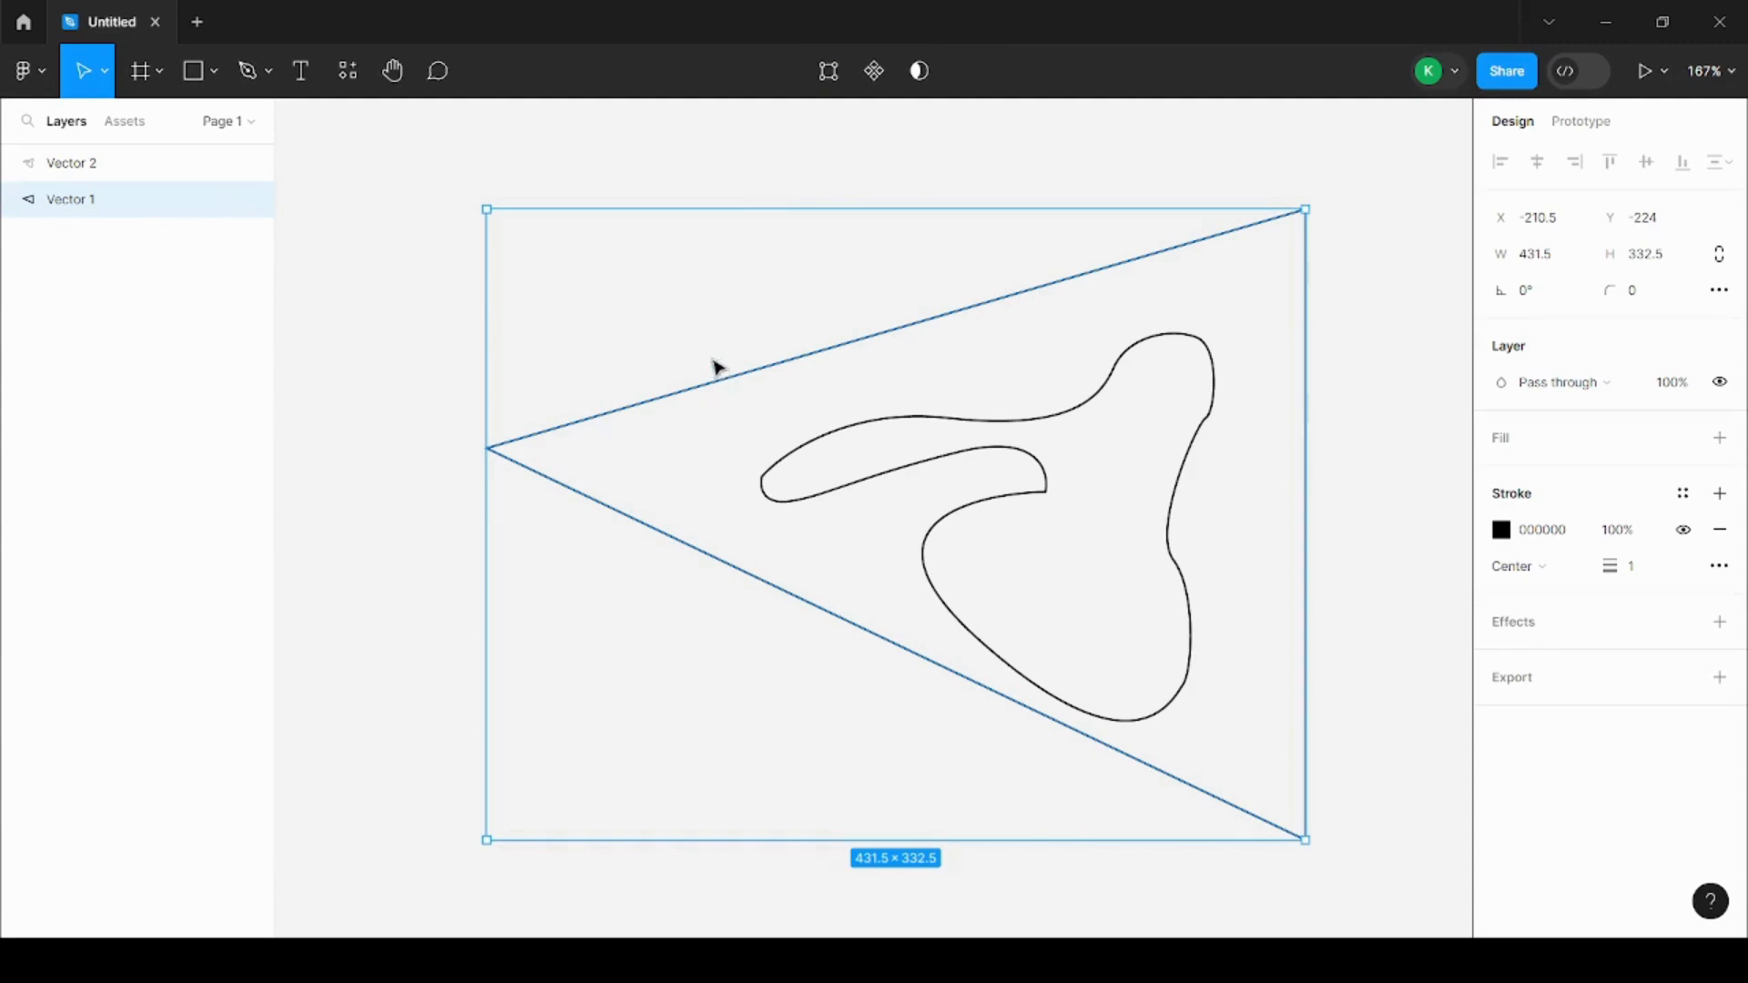
click(449, 362)
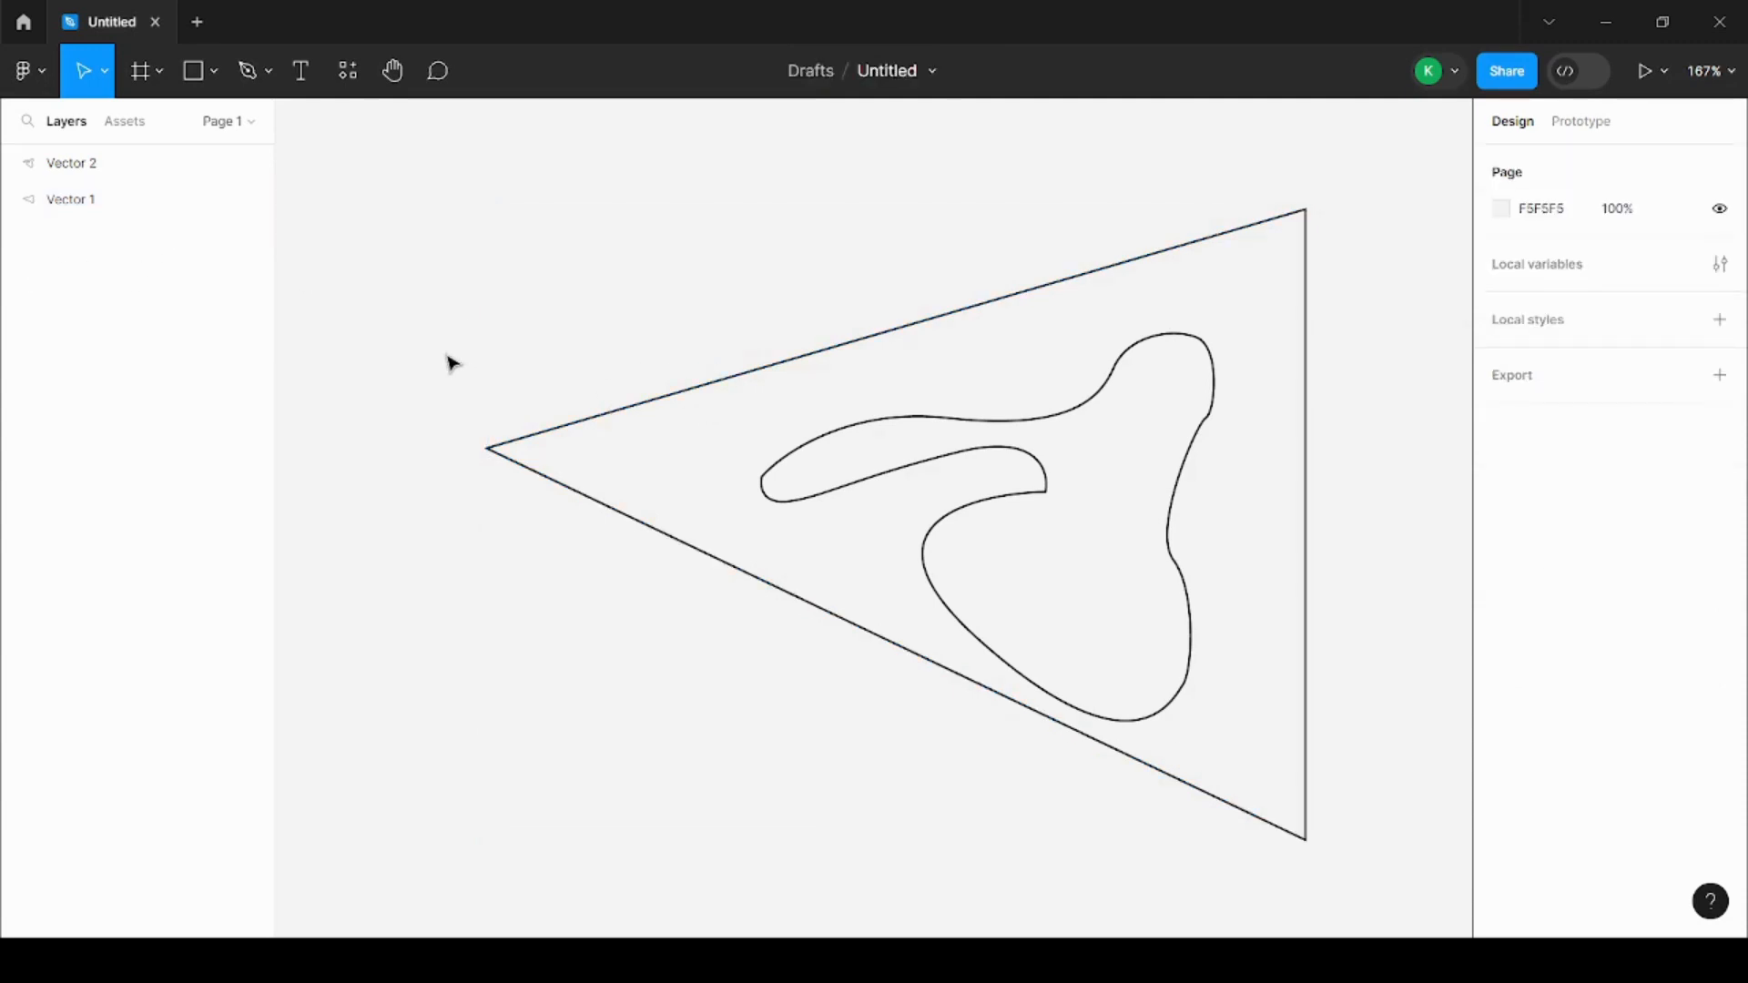
- Edit the triangle's vector and attach a pointed extension to its upper slanted edge with the Pen tool
double_click(793, 364)
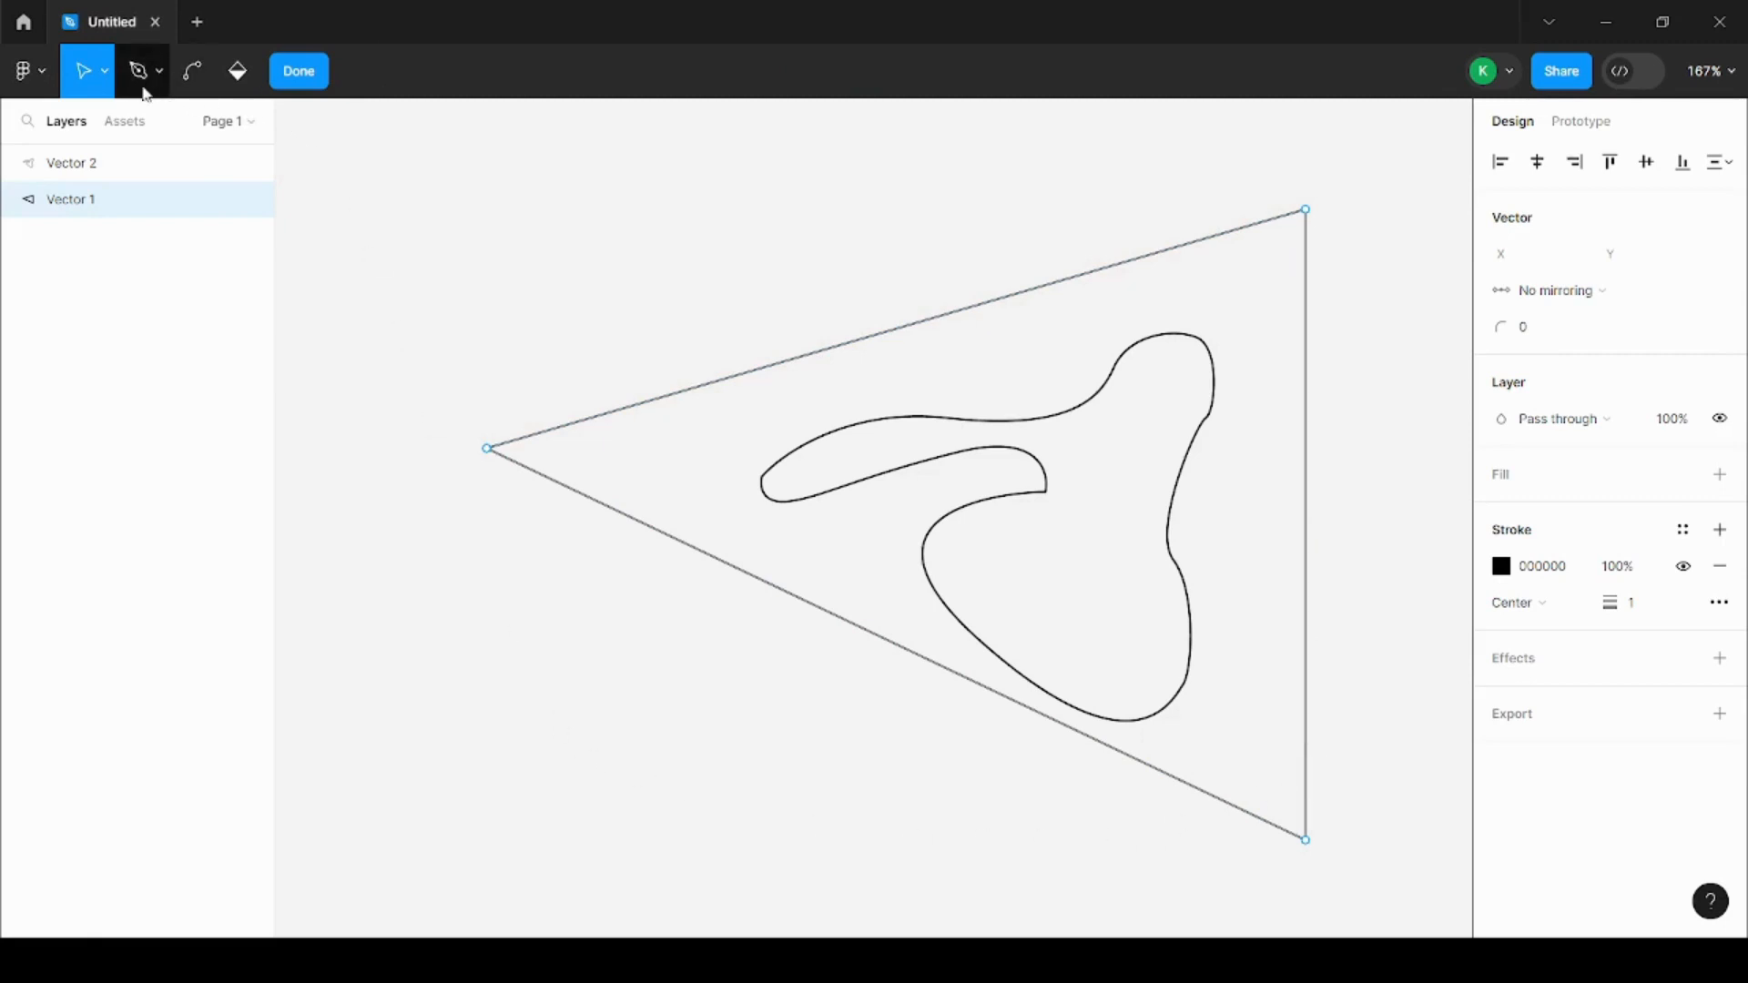
click(138, 71)
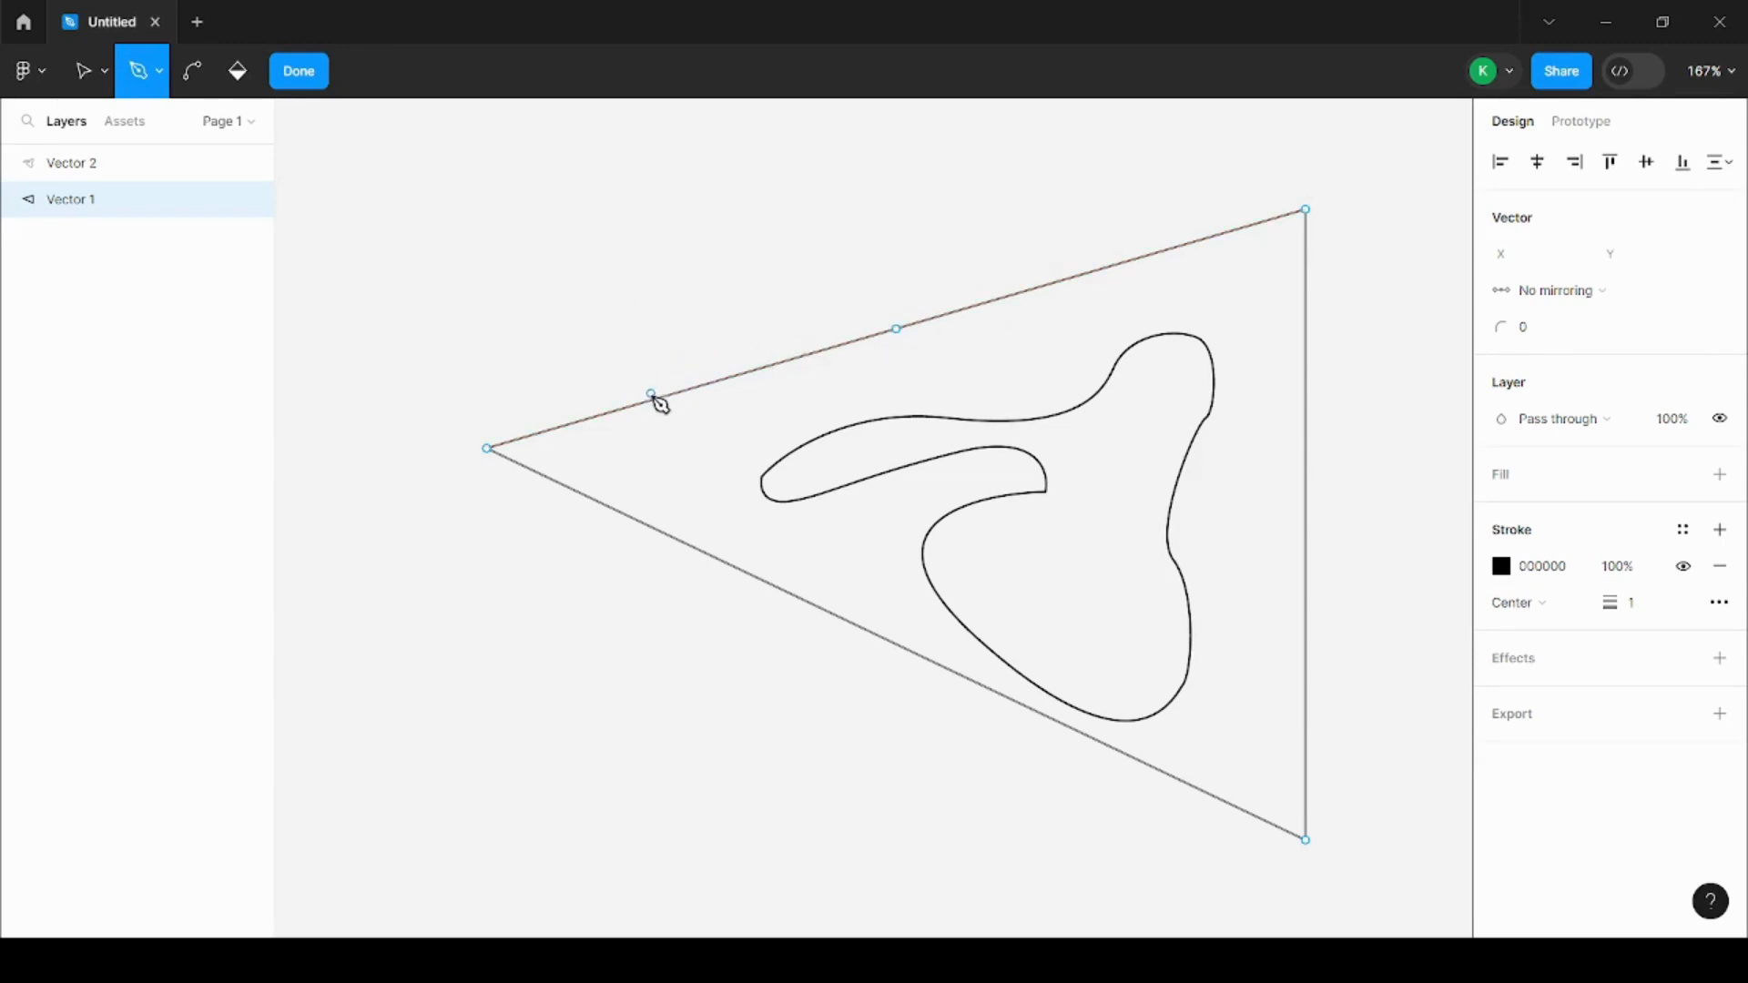
click(652, 401)
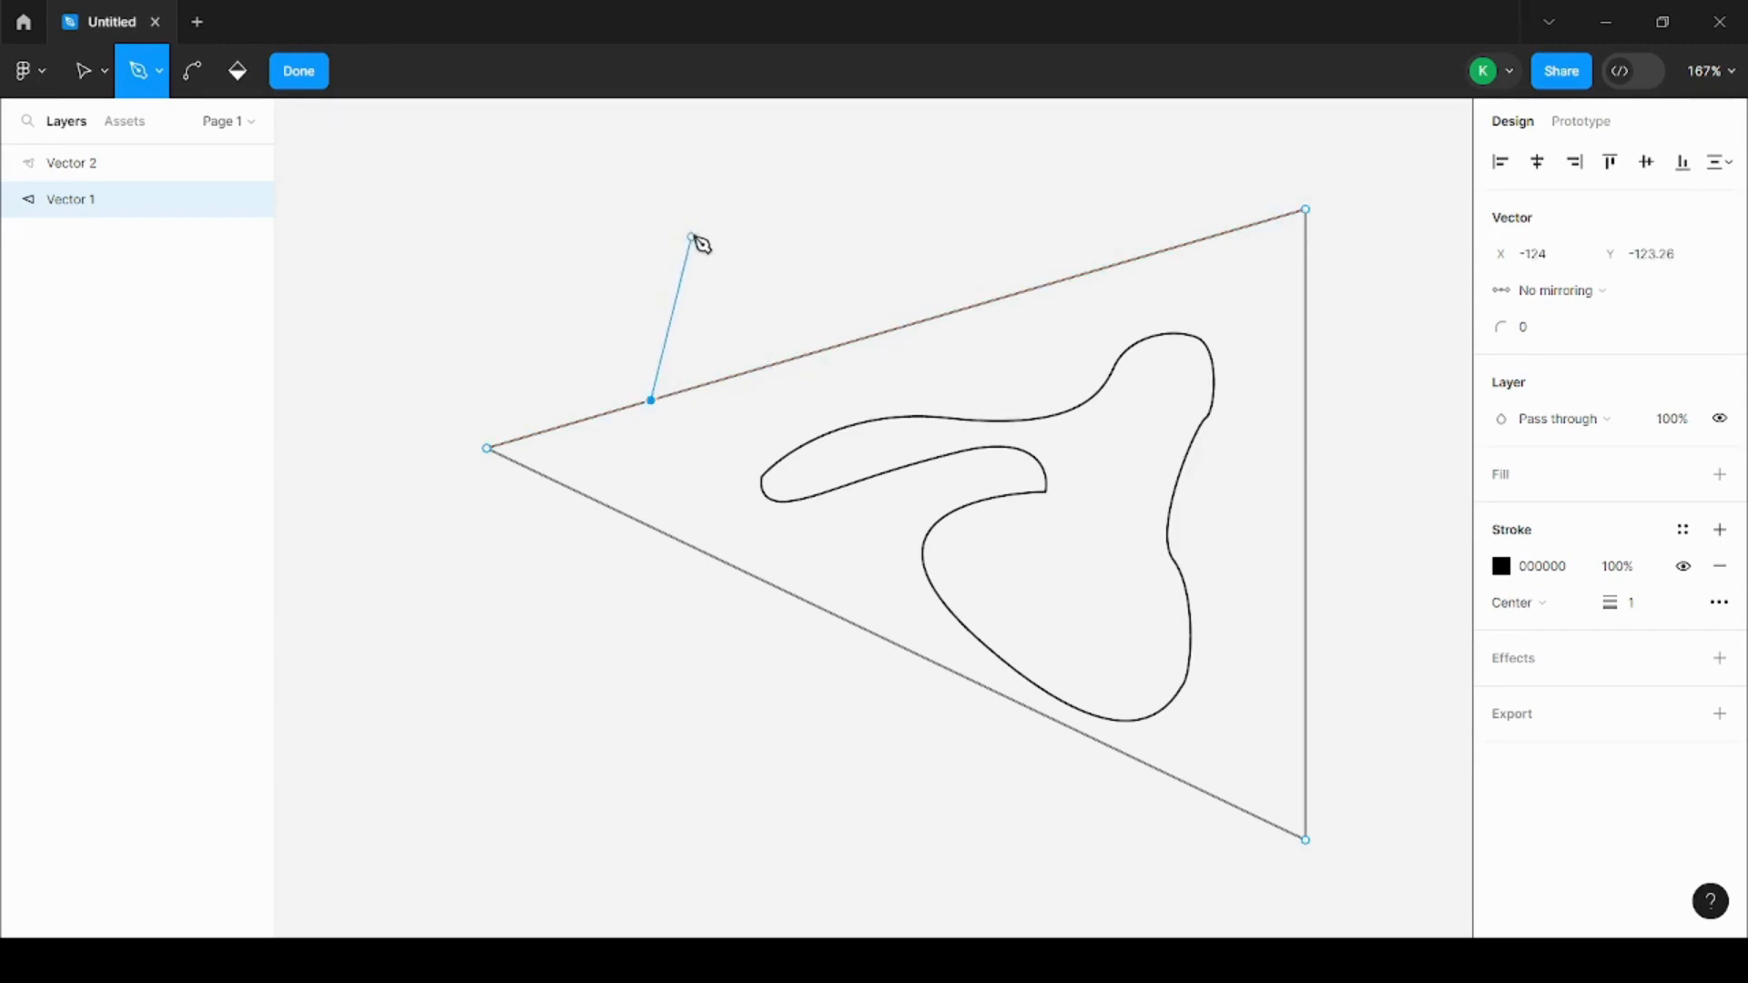
click(699, 210)
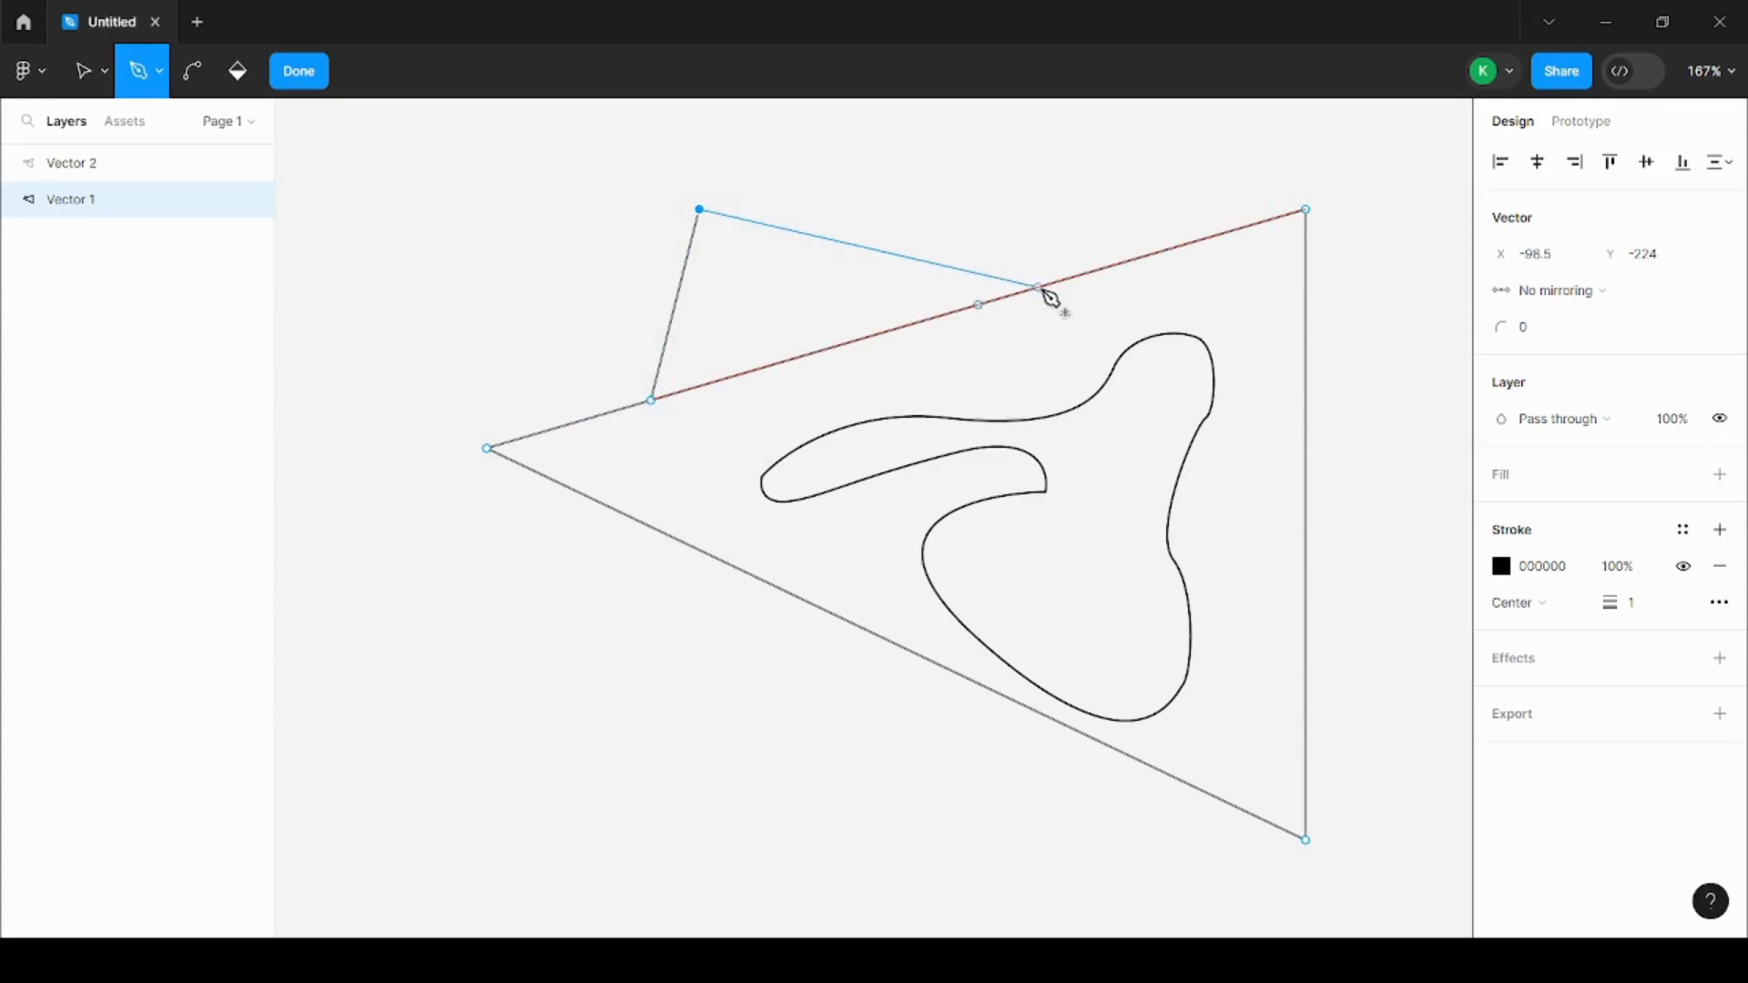
click(1041, 288)
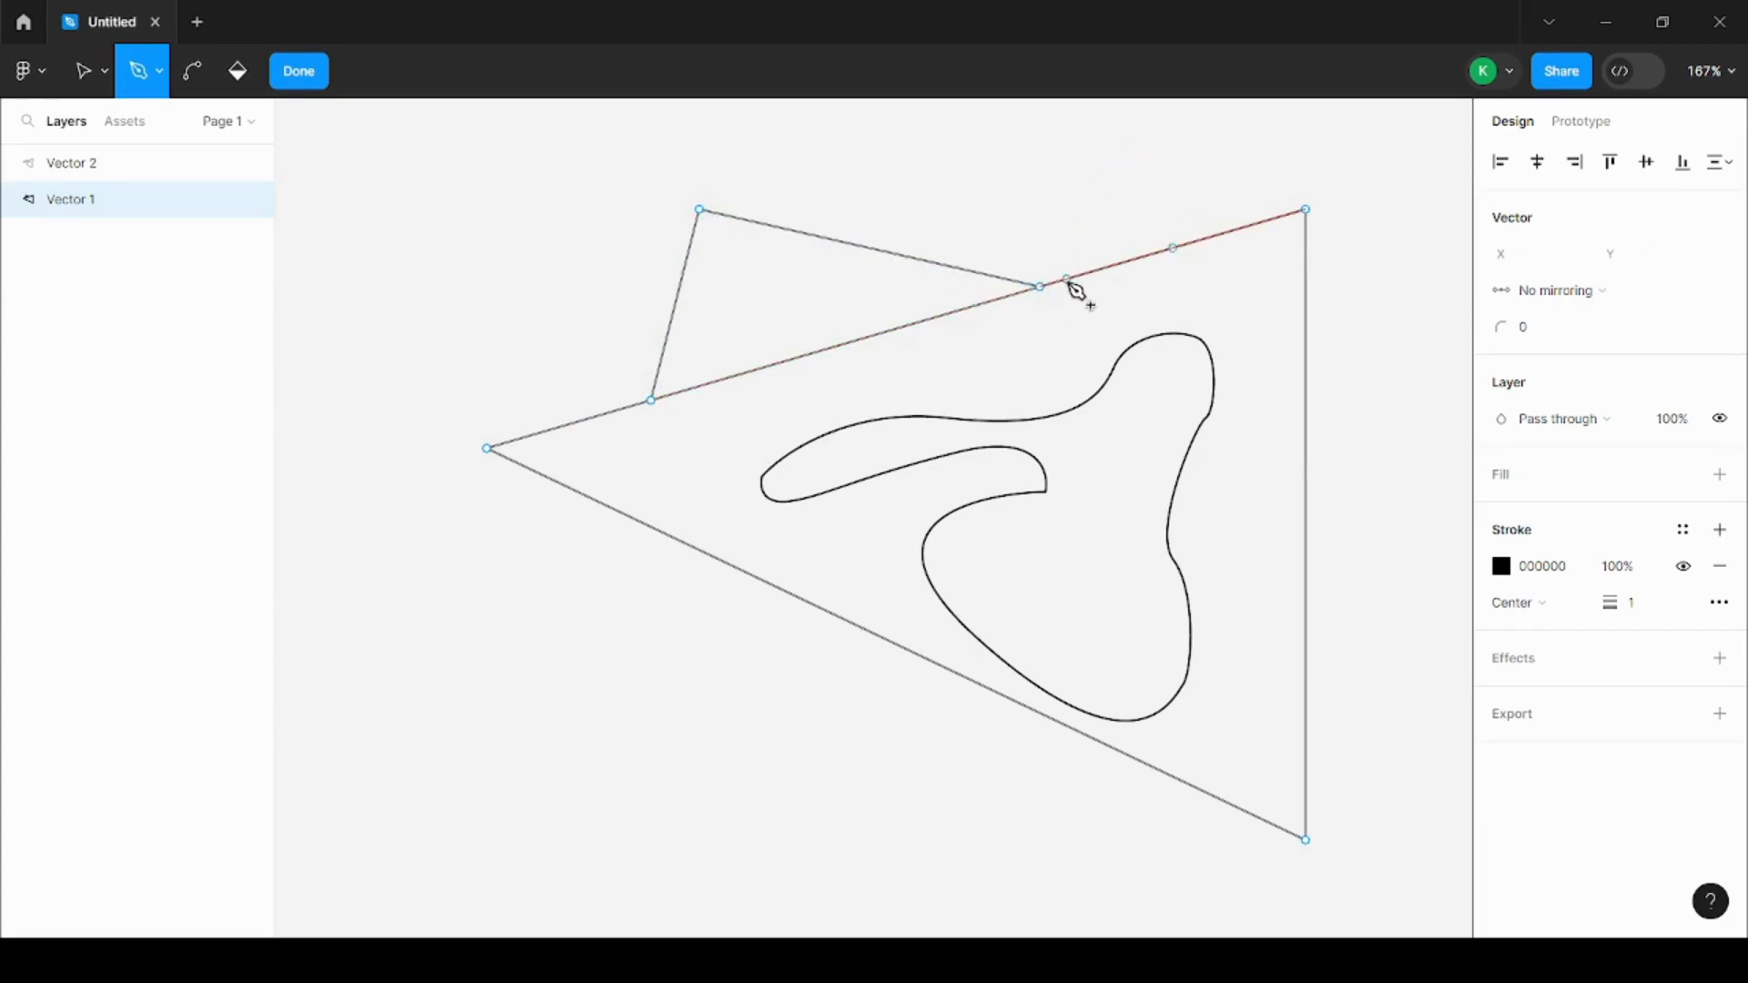
- Add a second, smaller pointed extension from the first one's end to the triangle's upper corner and finish vector editing
click(1087, 168)
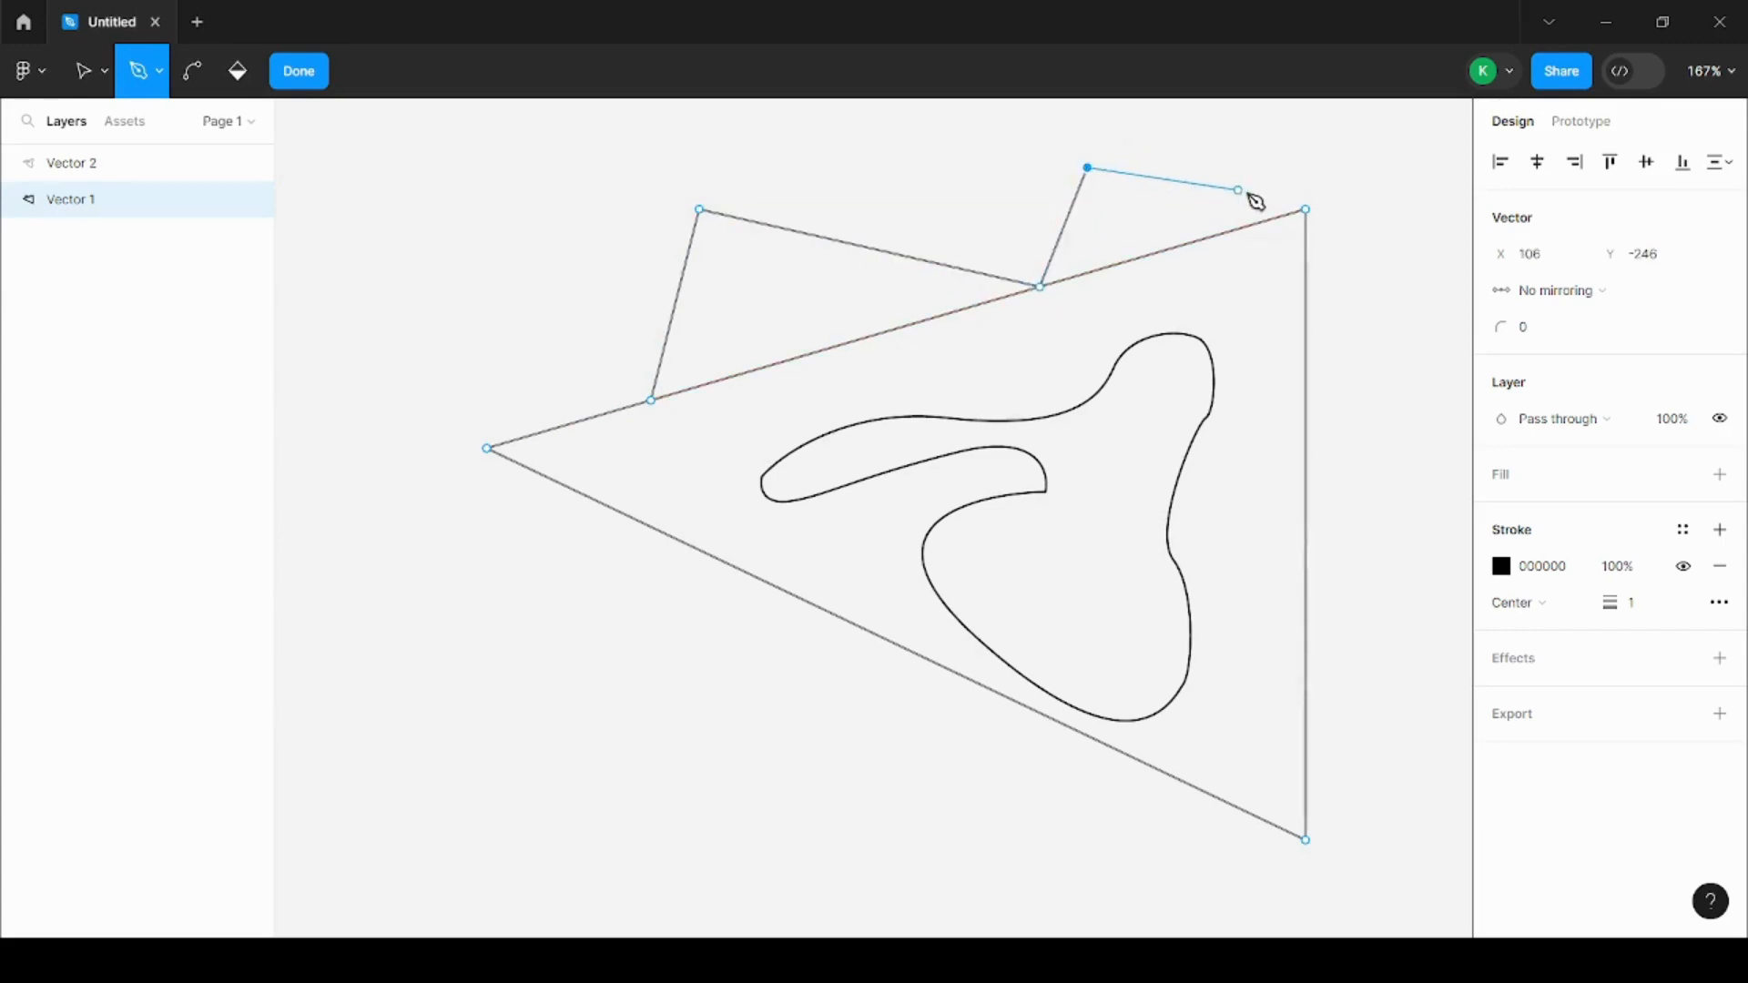
click(1306, 210)
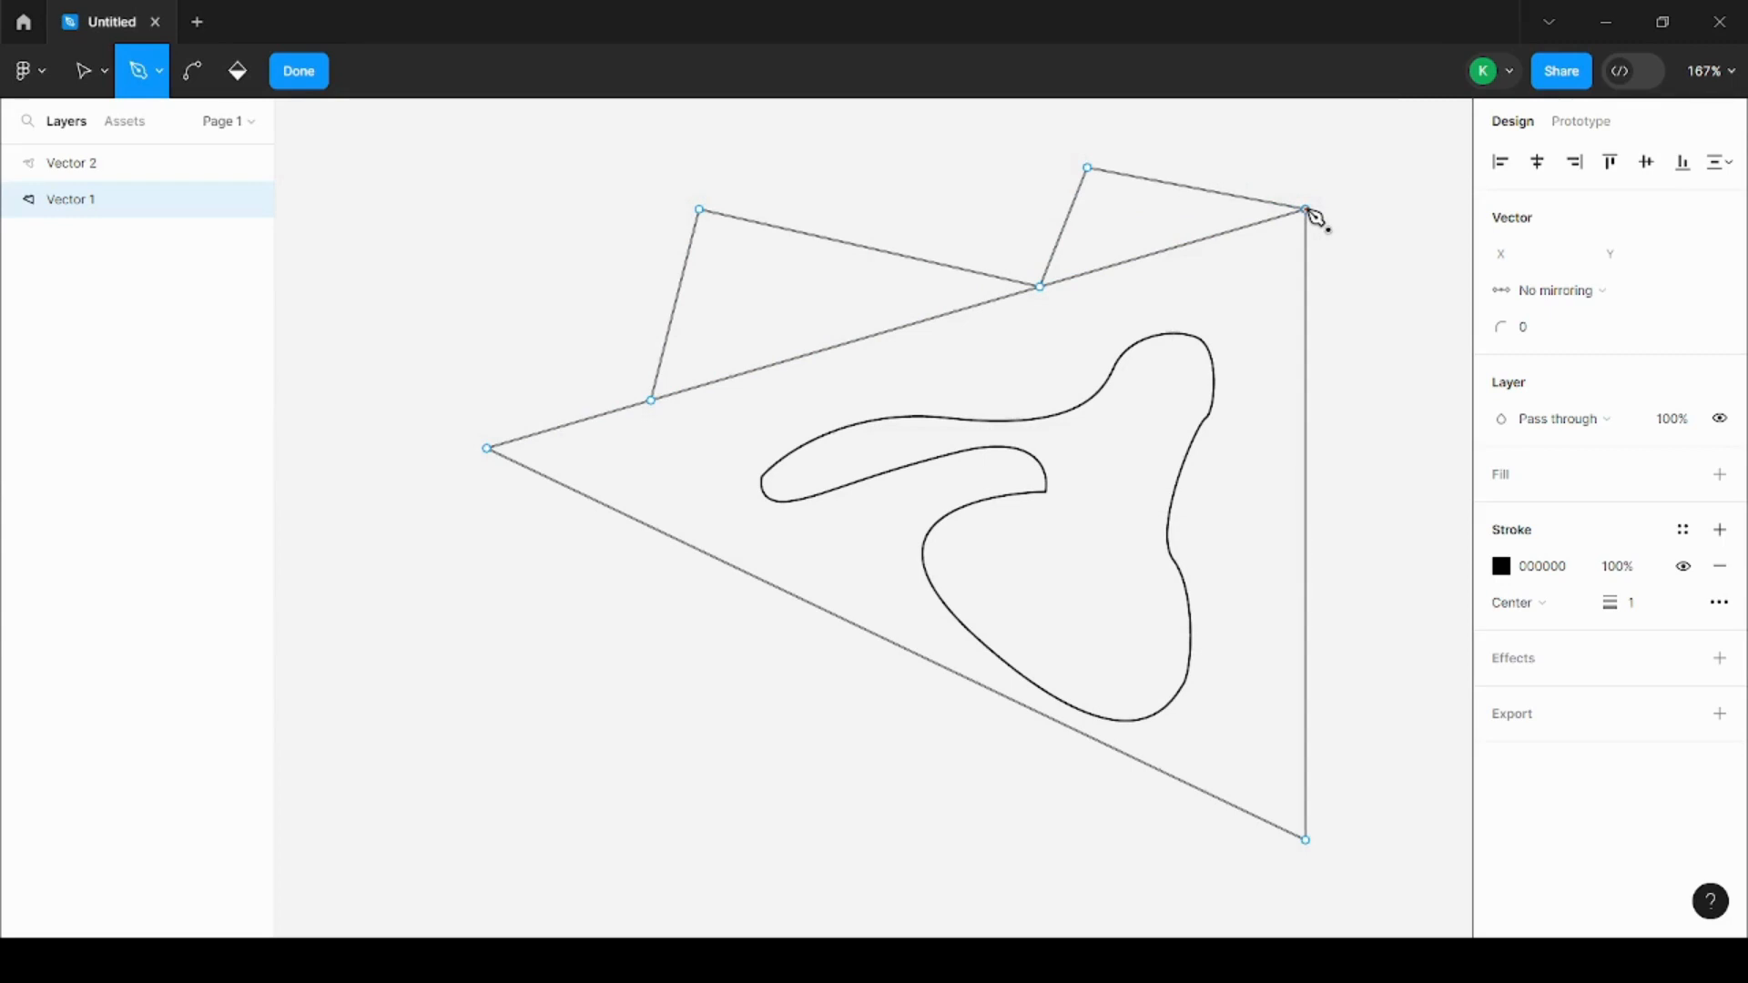
key(Escape)
click(371, 358)
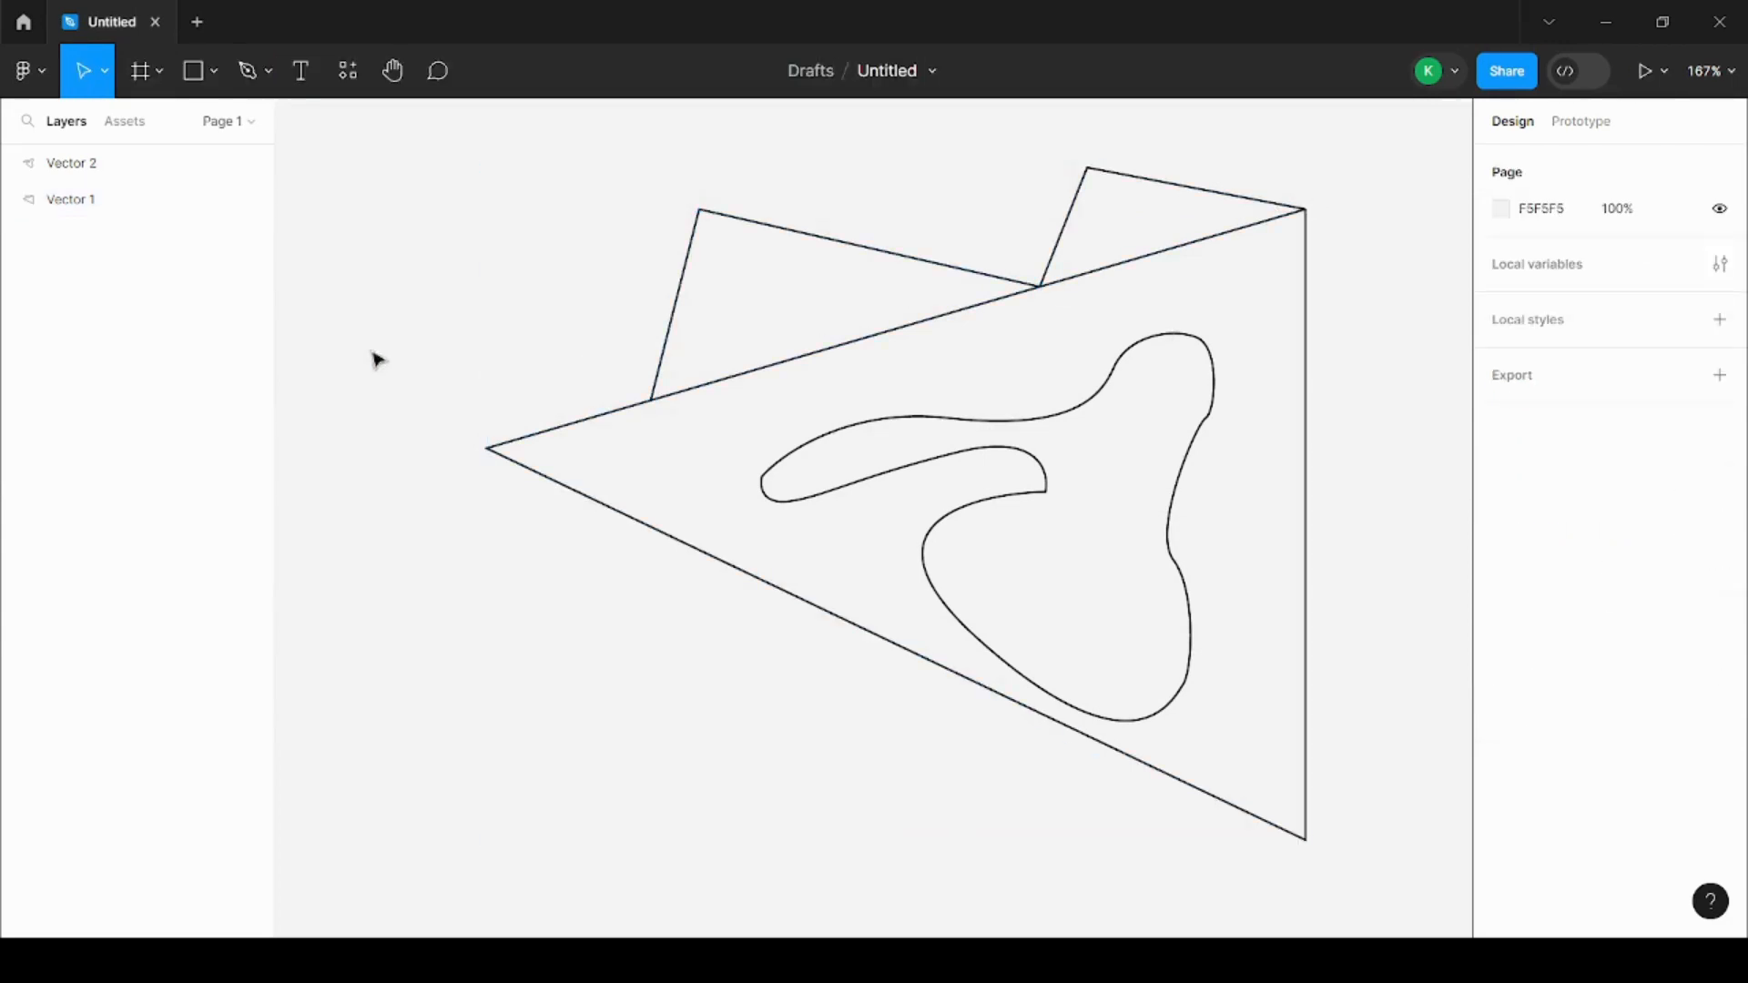
- Select the extended triangle to check that the added segments belong to the same vector layer, then deselect it
click(607, 421)
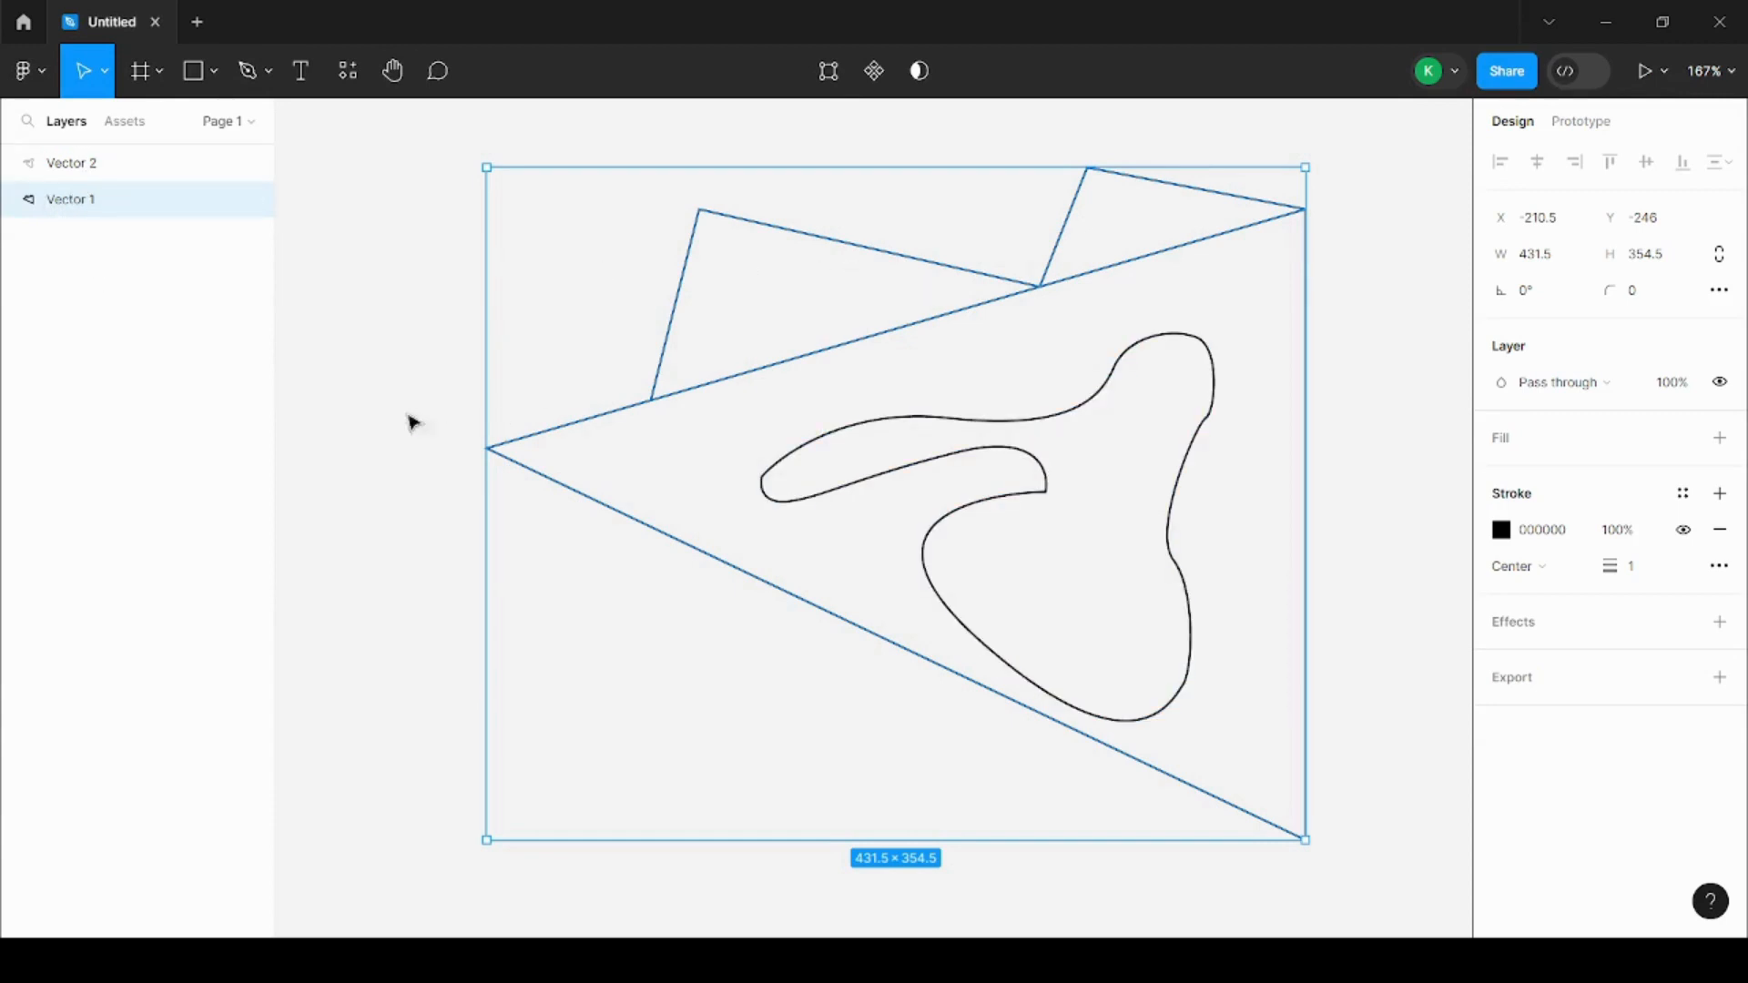
click(402, 391)
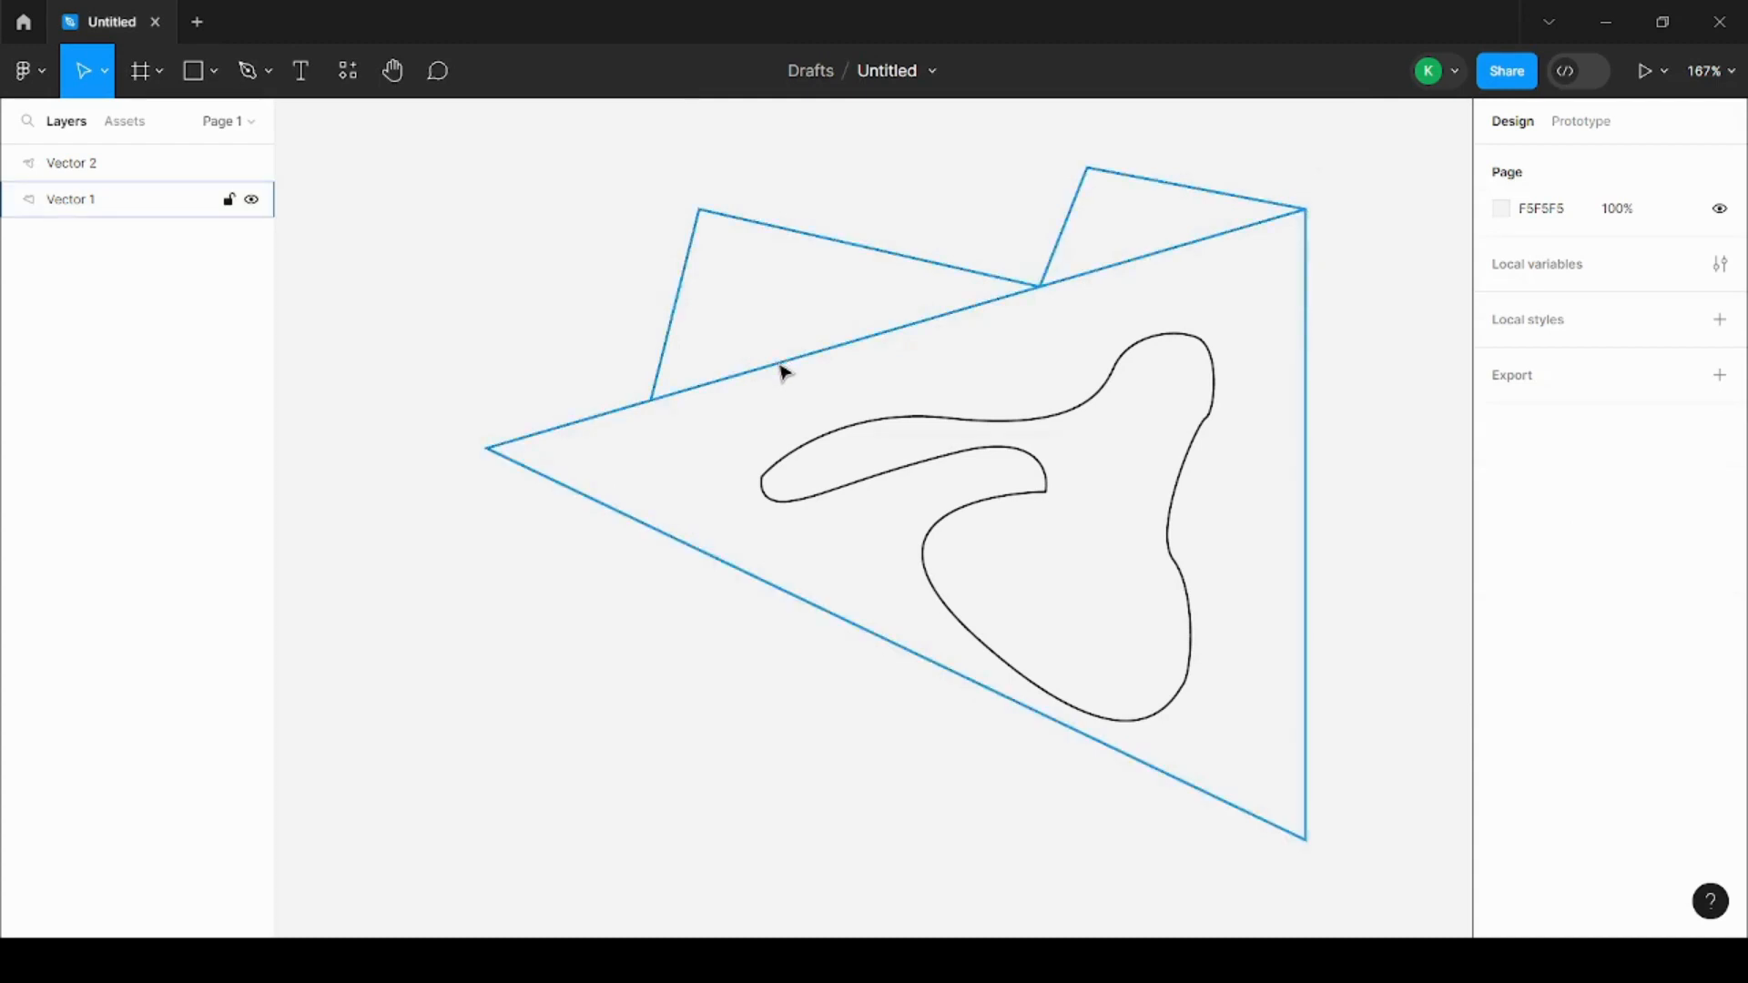
click(785, 372)
click(828, 435)
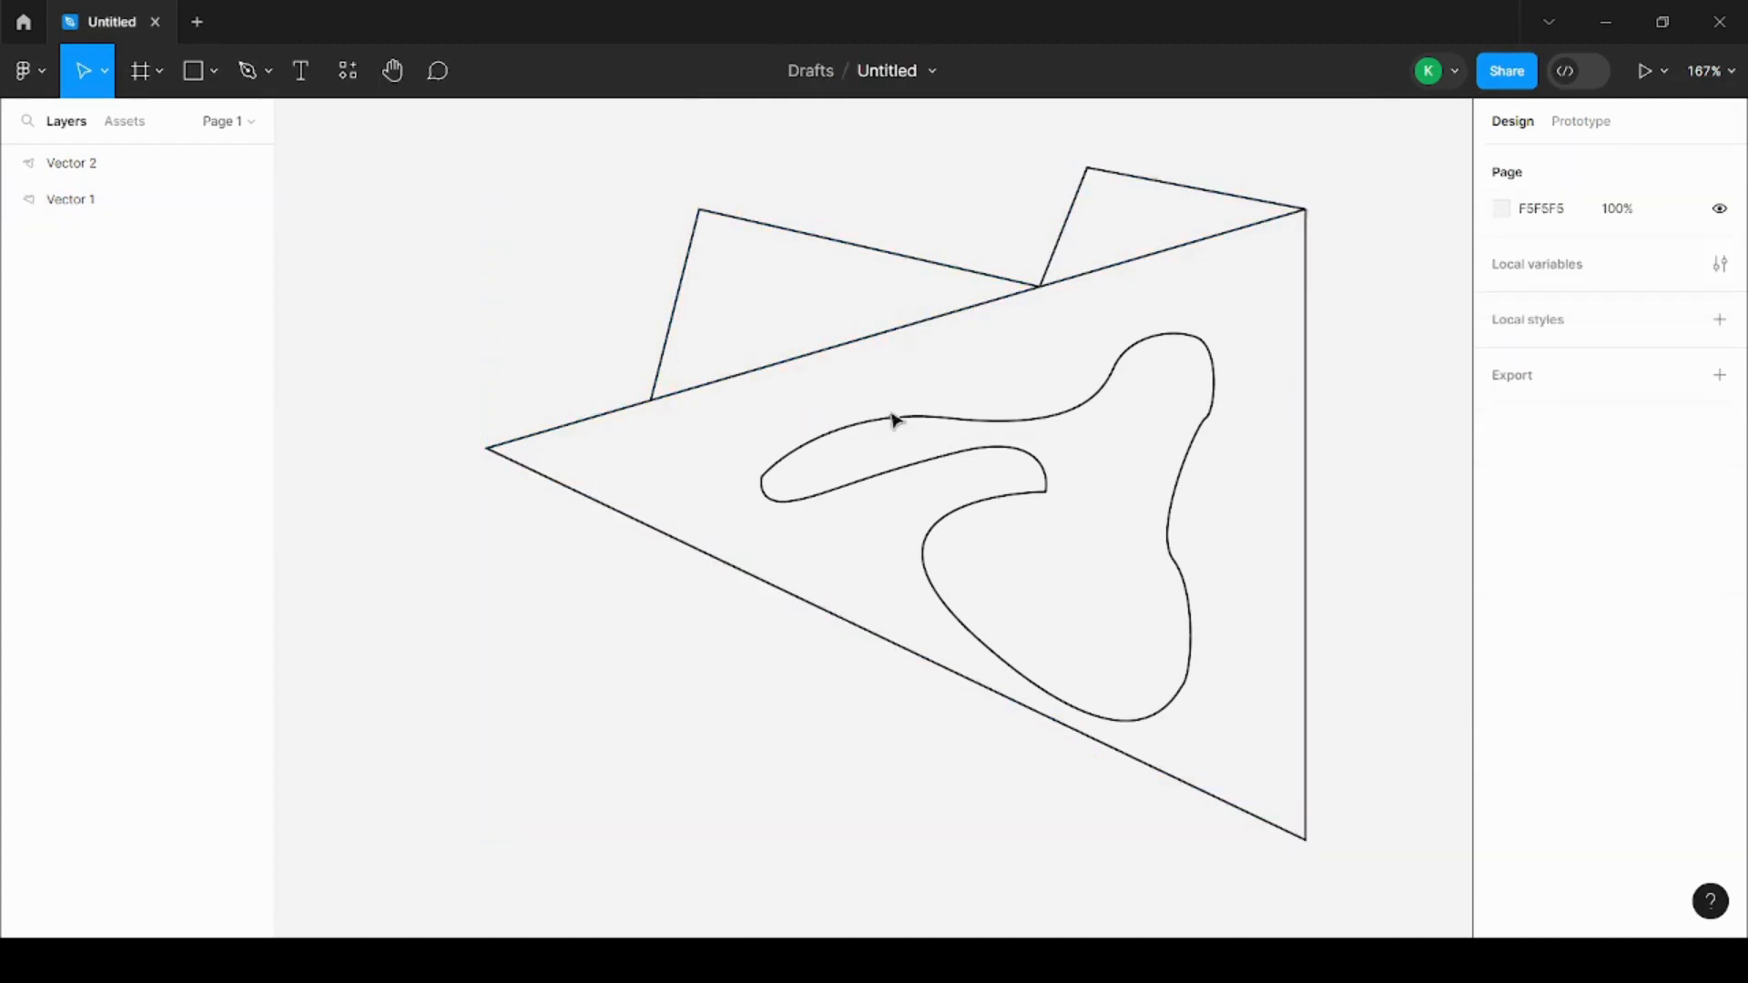
- Draw an open upward arc about 78 × 53 below the triangle's slanted lower edge with the Pen tool
scroll(1005, 425, up, 3)
scroll(974, 426, down, 2)
scroll(928, 446, up, 4)
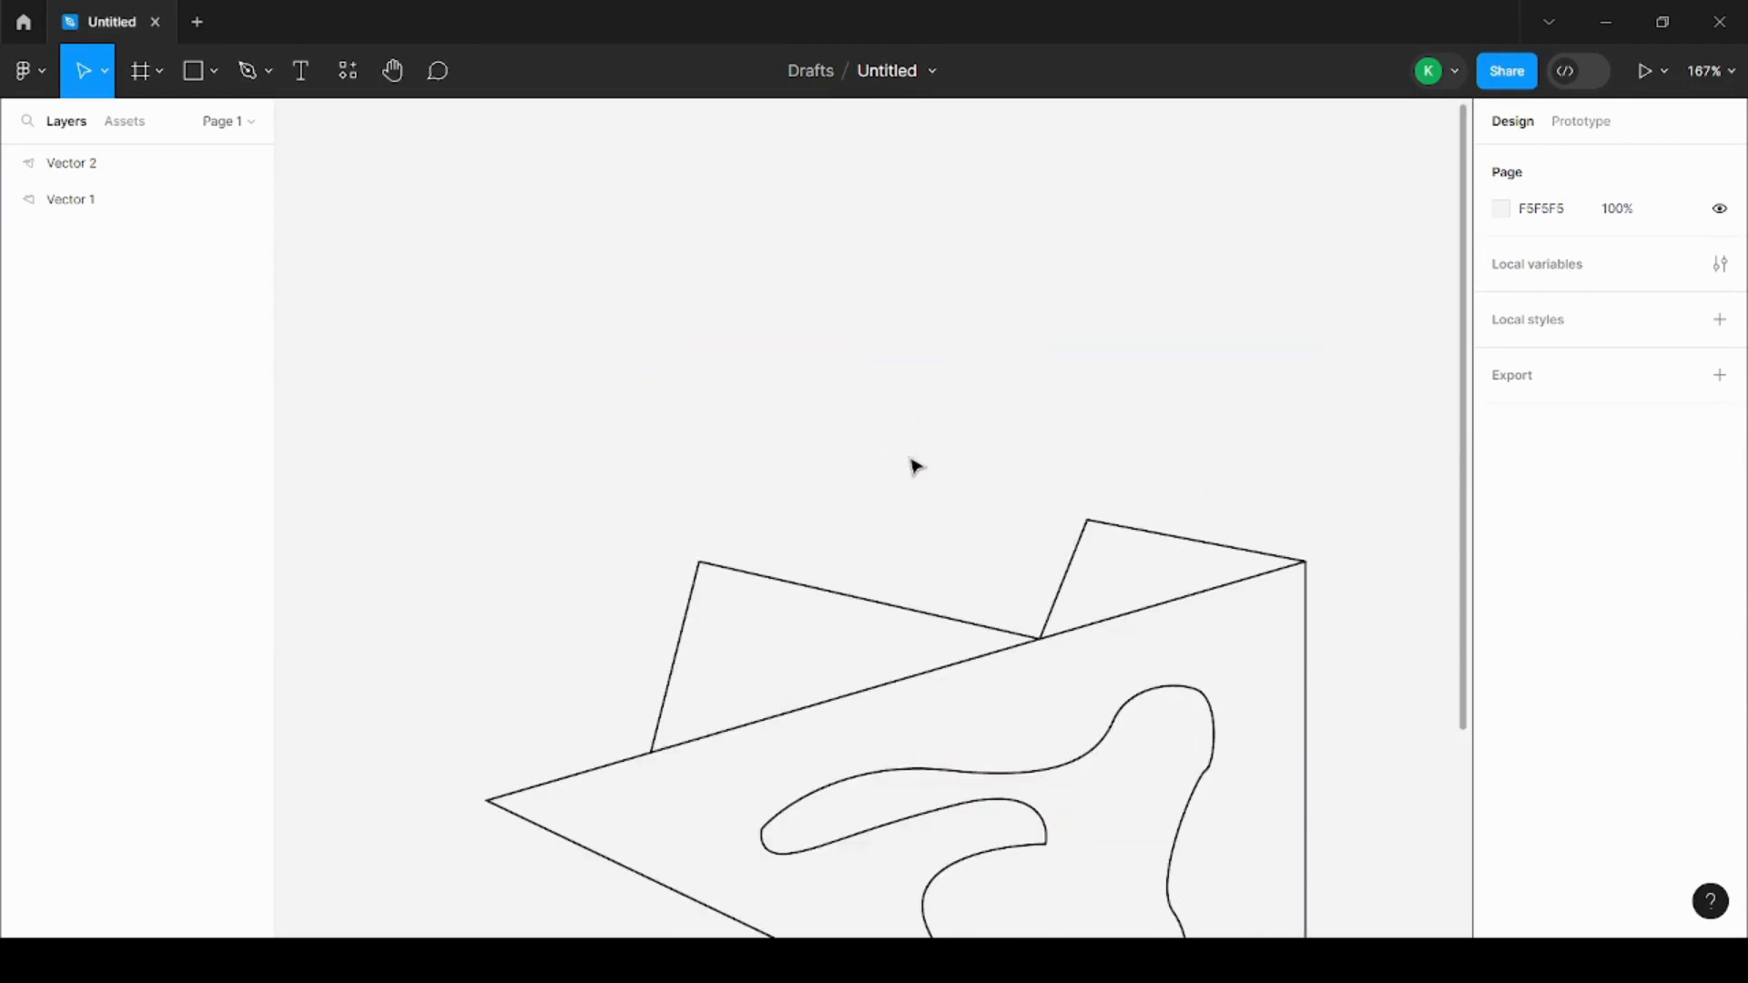
scroll(865, 471, down, 1)
scroll(863, 471, down, 5)
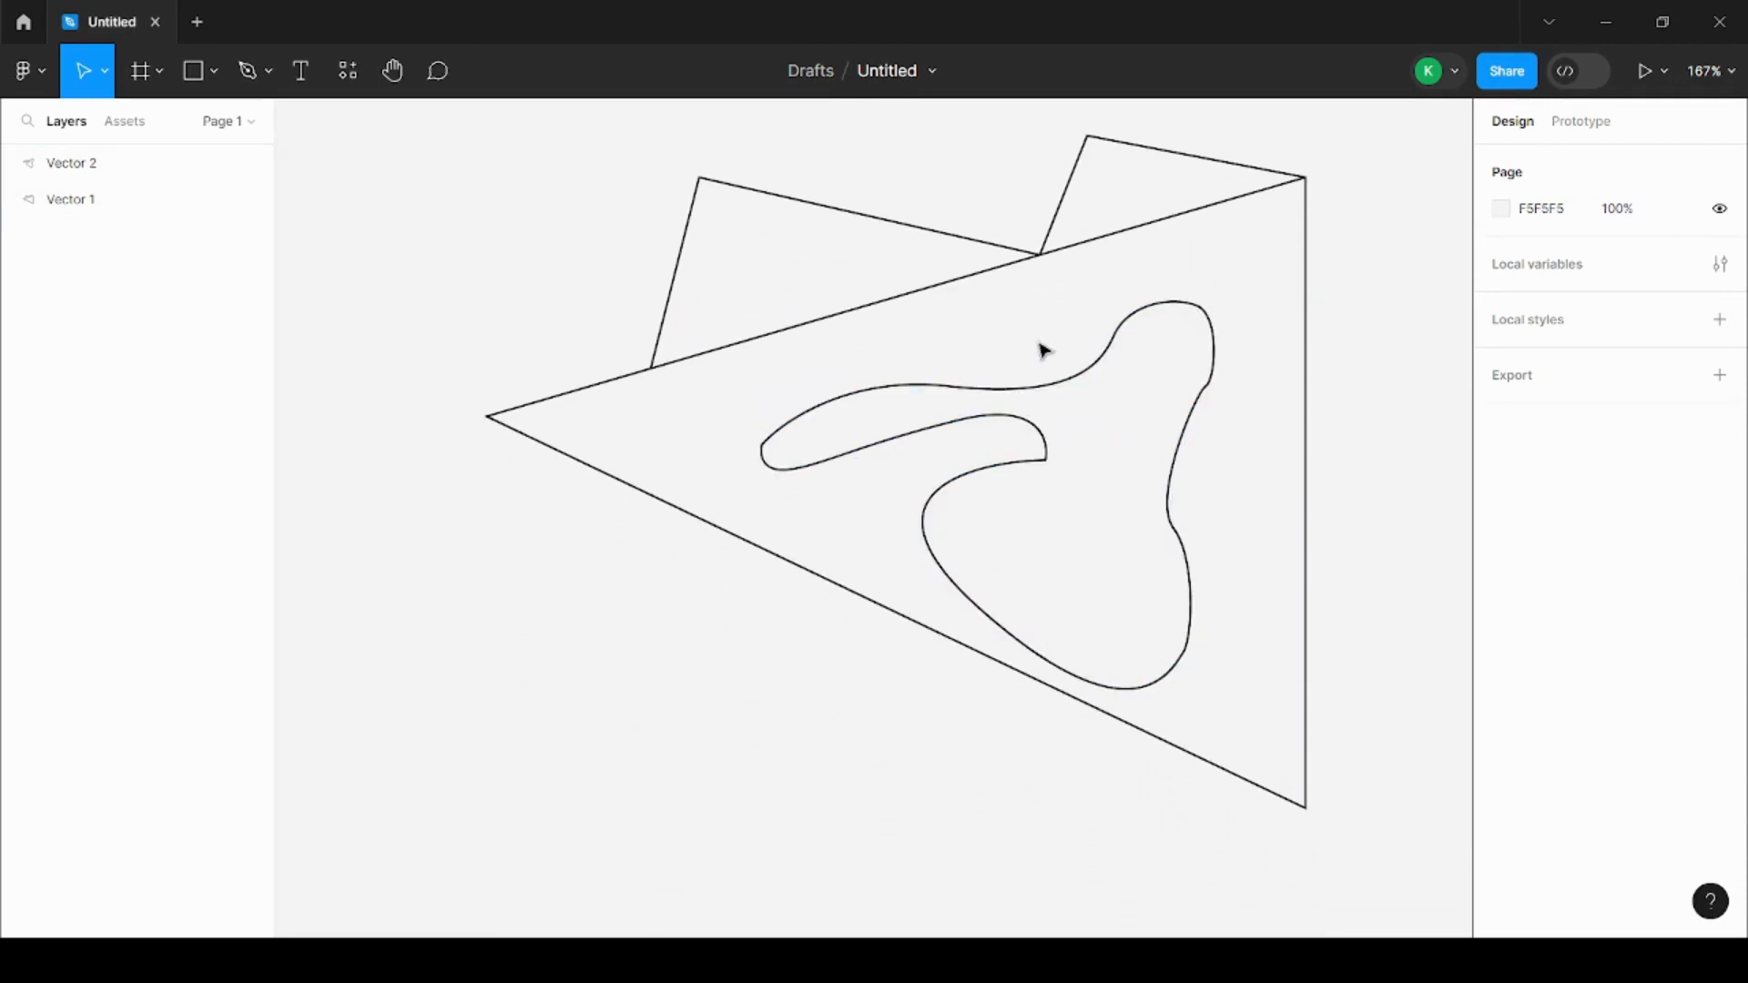
click(244, 83)
click(416, 760)
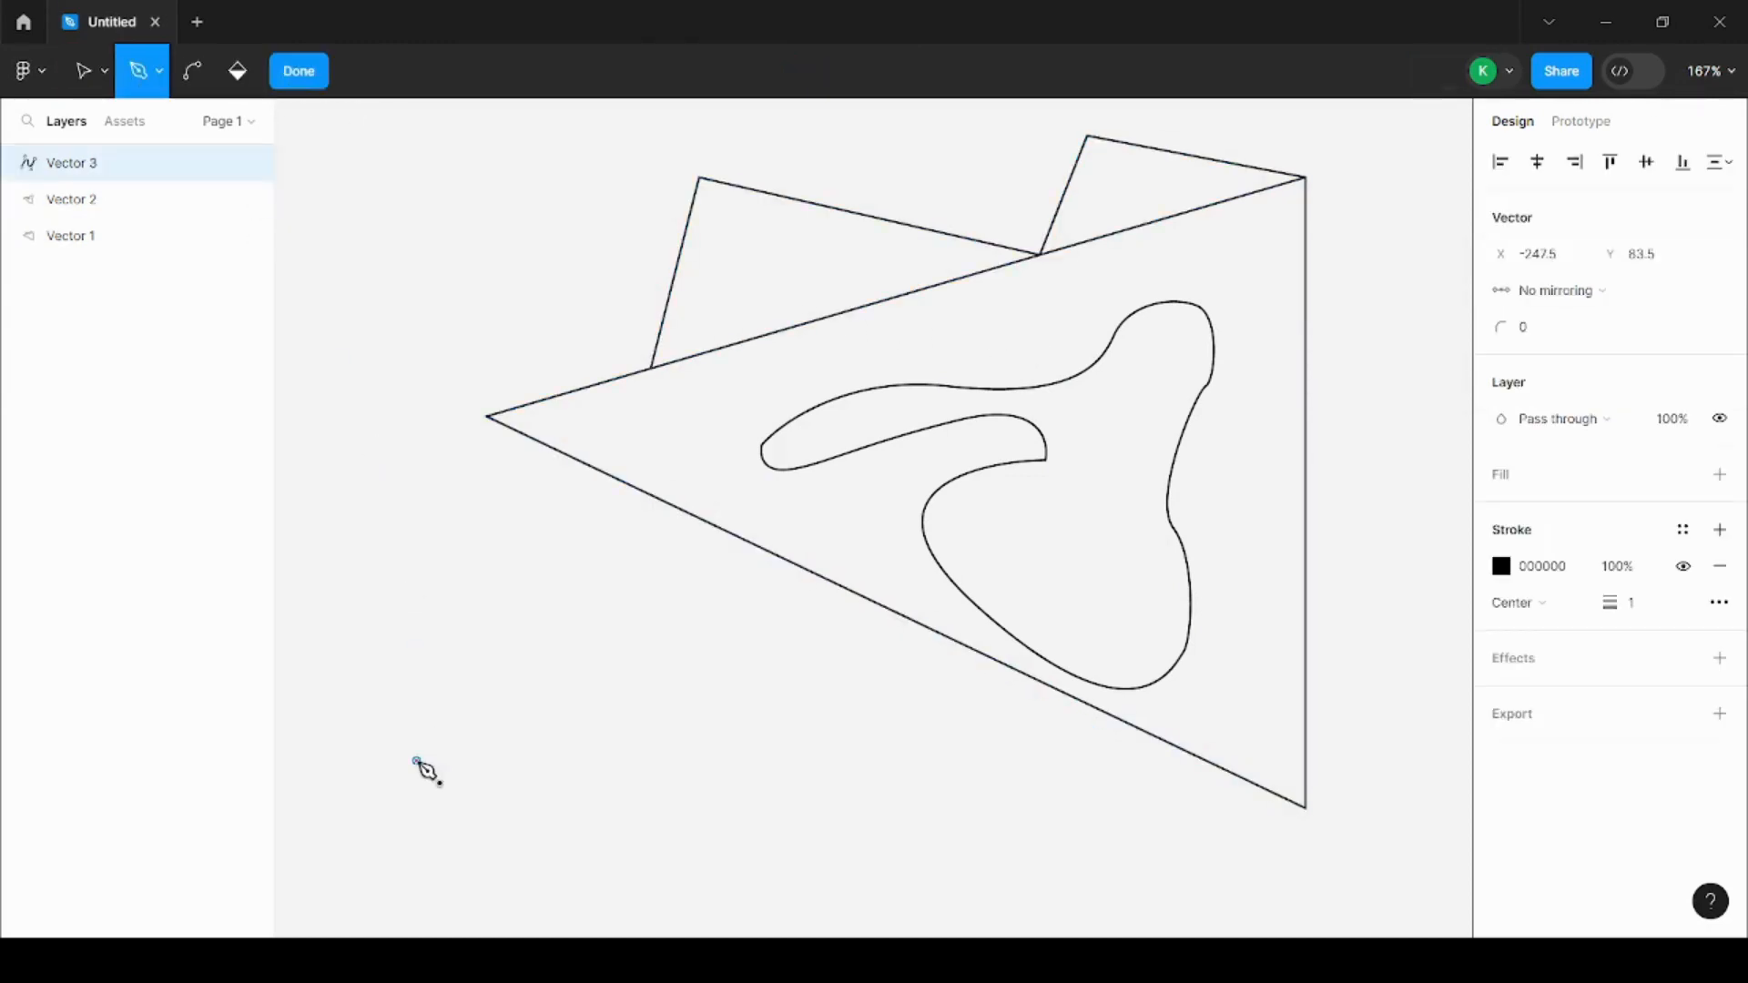
drag(566, 661, 676, 670)
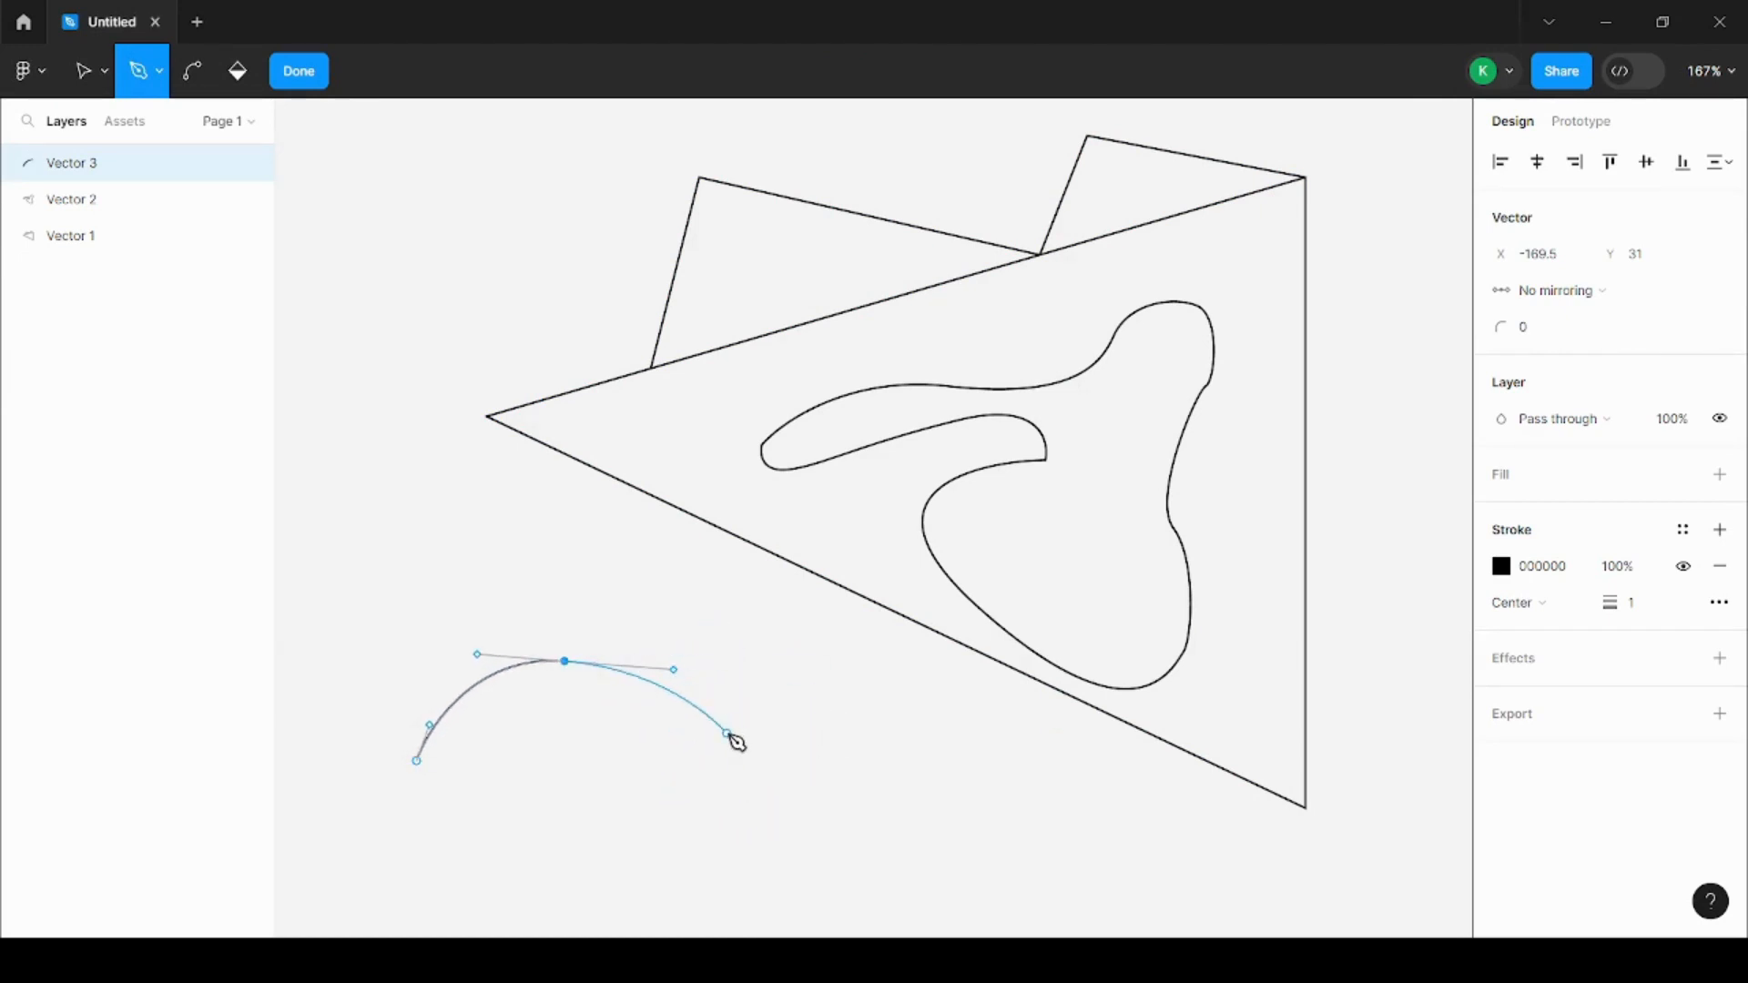
- Remove the arc end's outgoing handle, then continue the path with a horizontal straight segment about 115 long and an outward-bulging curve turning back underneath
key(Escape)
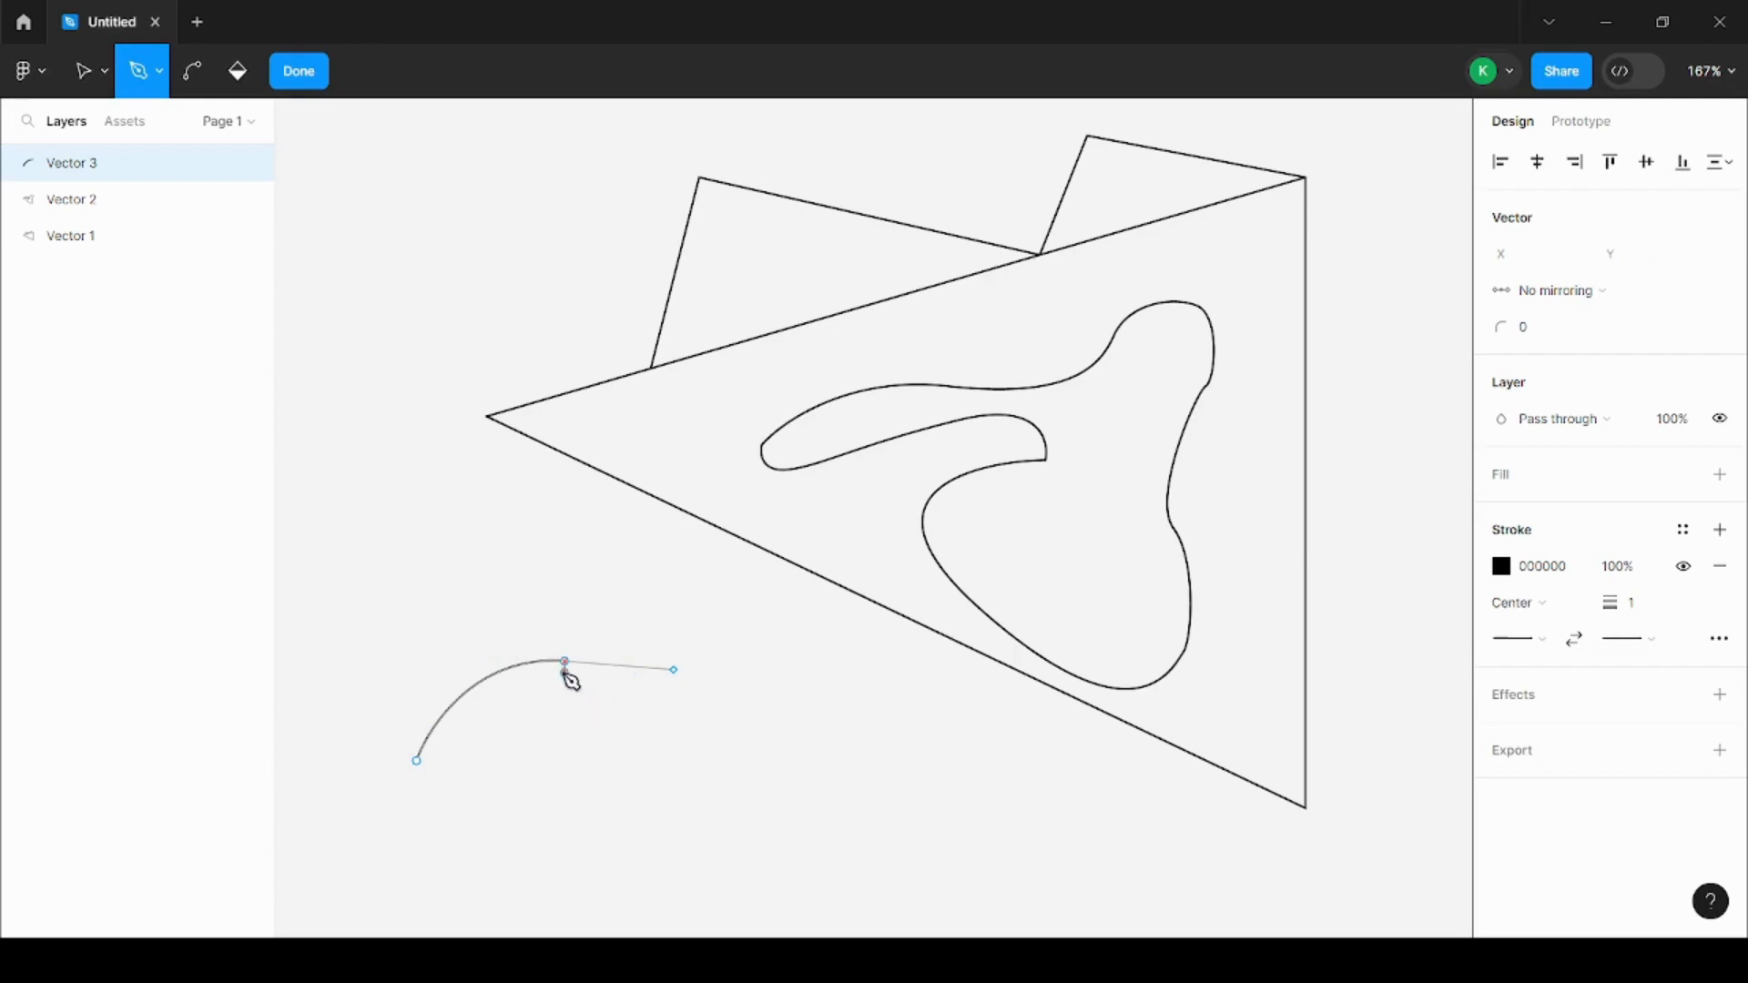
click(565, 661)
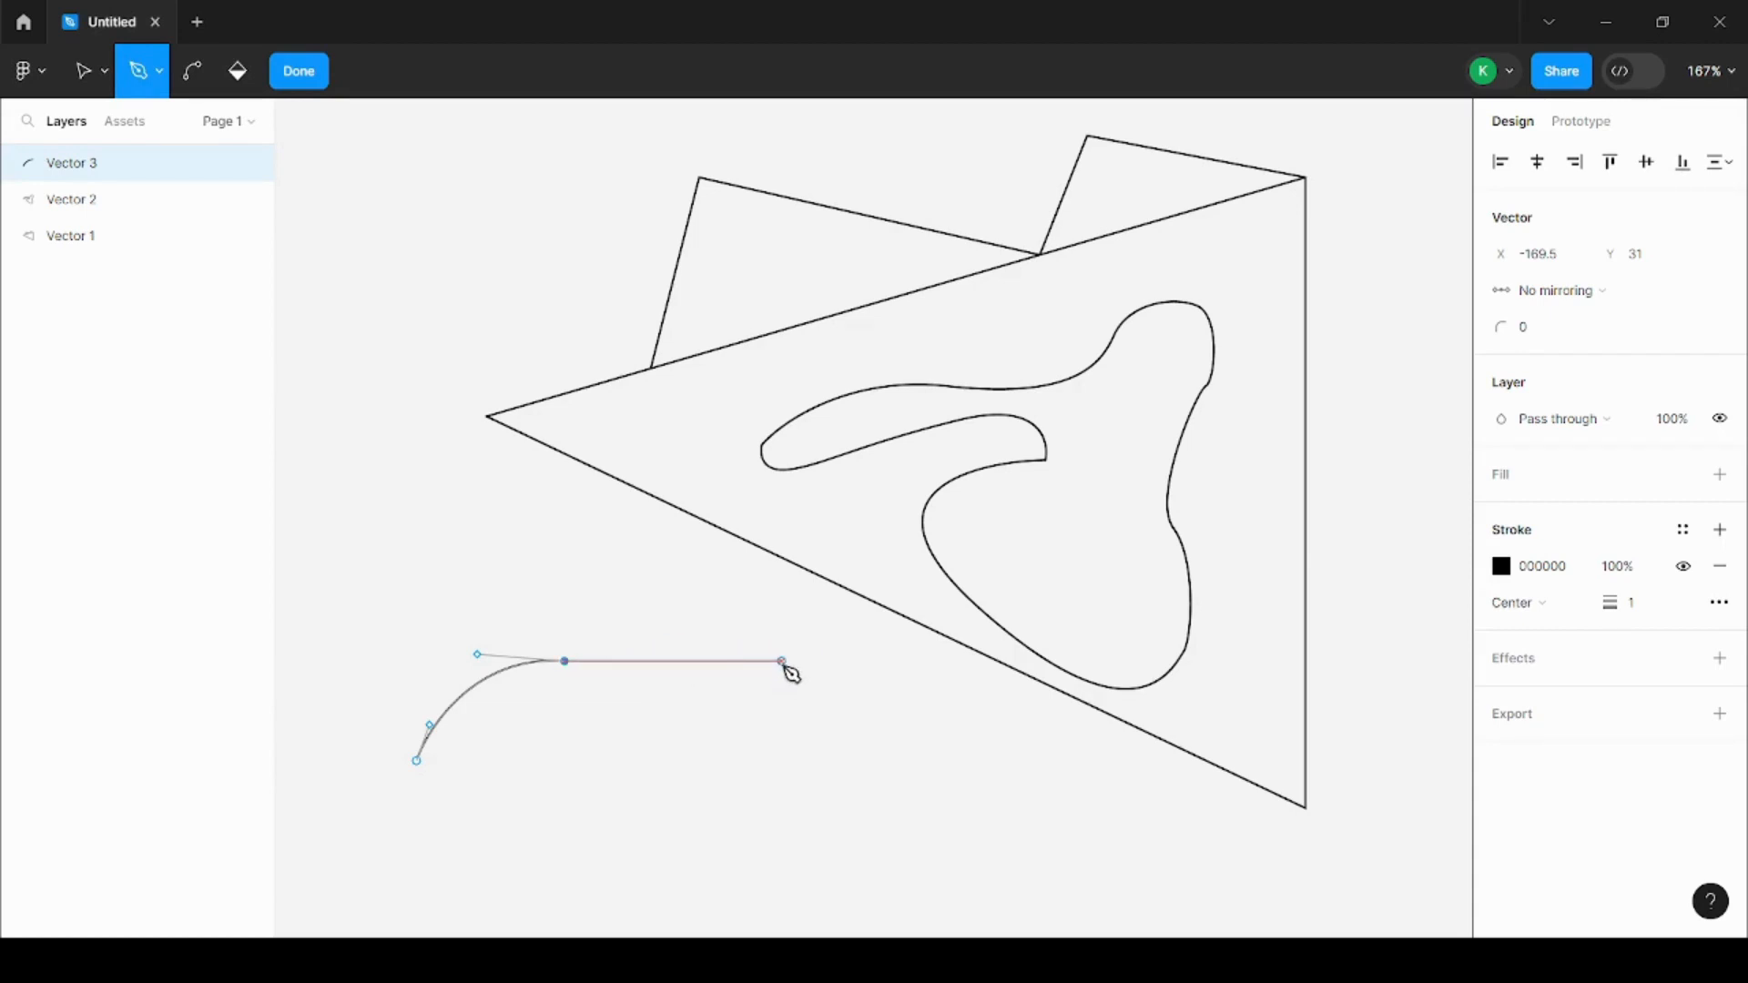
click(781, 661)
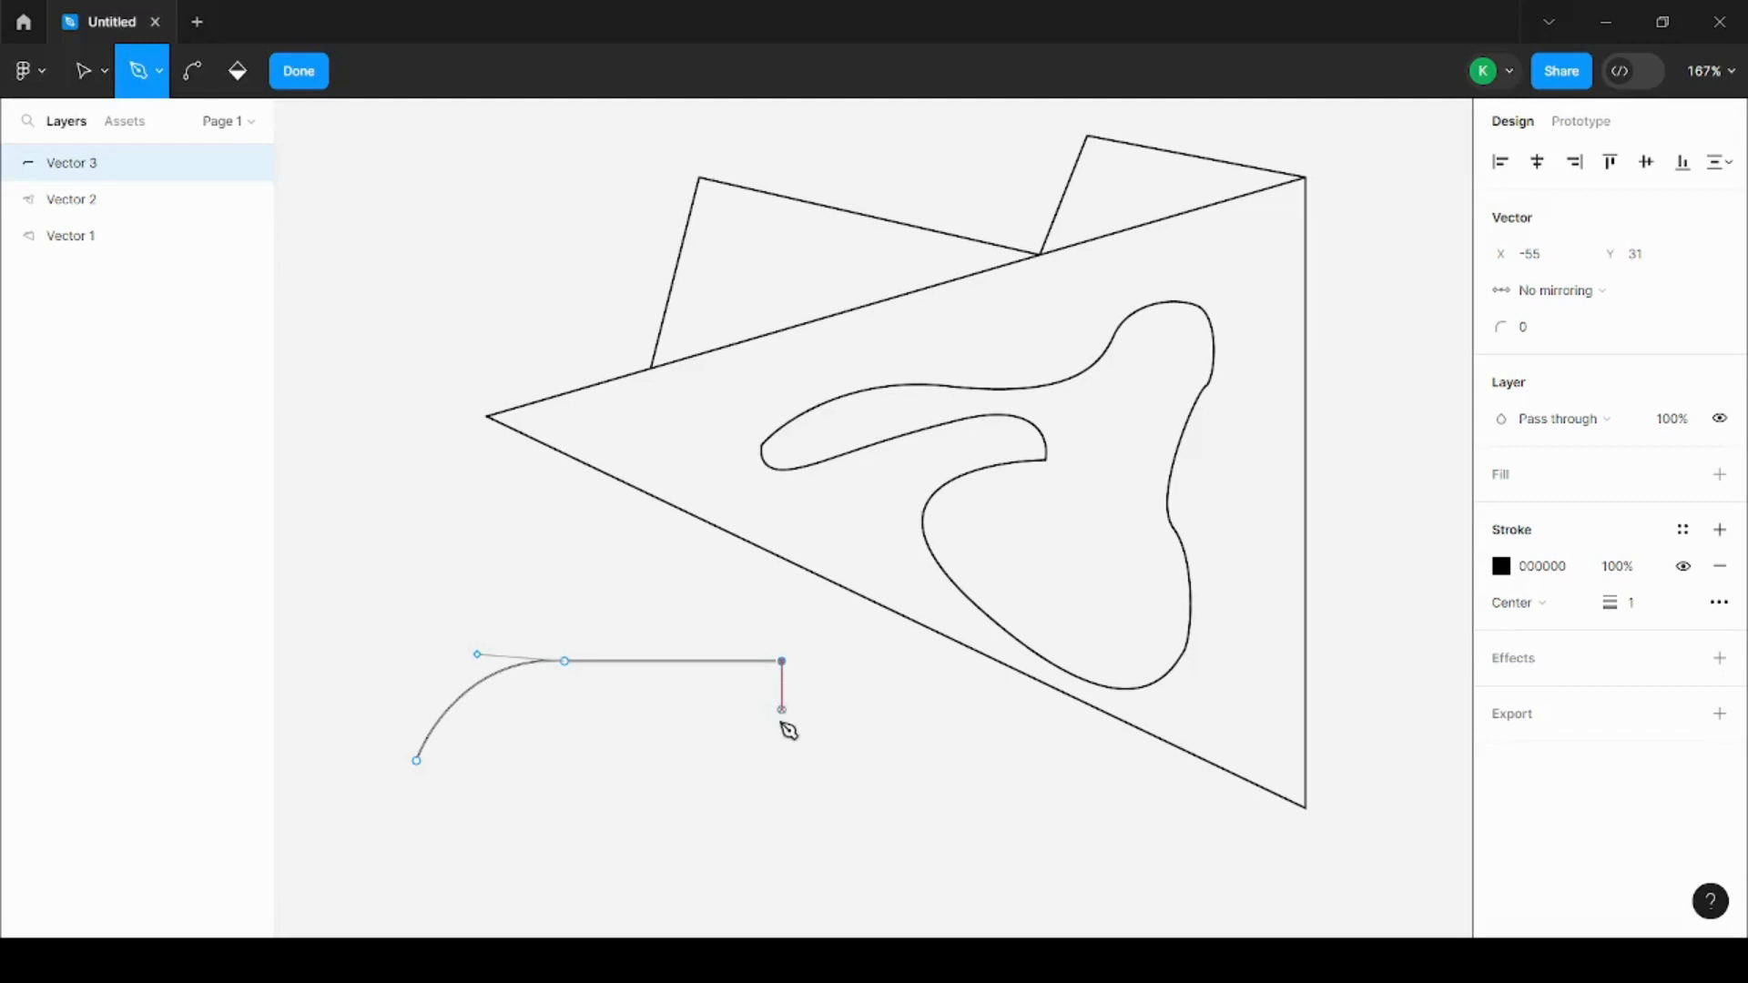
mouse_move(760, 772)
mouse_down()
mouse_move(667, 811)
mouse_move(464, 804)
mouse_move(659, 804)
mouse_up()
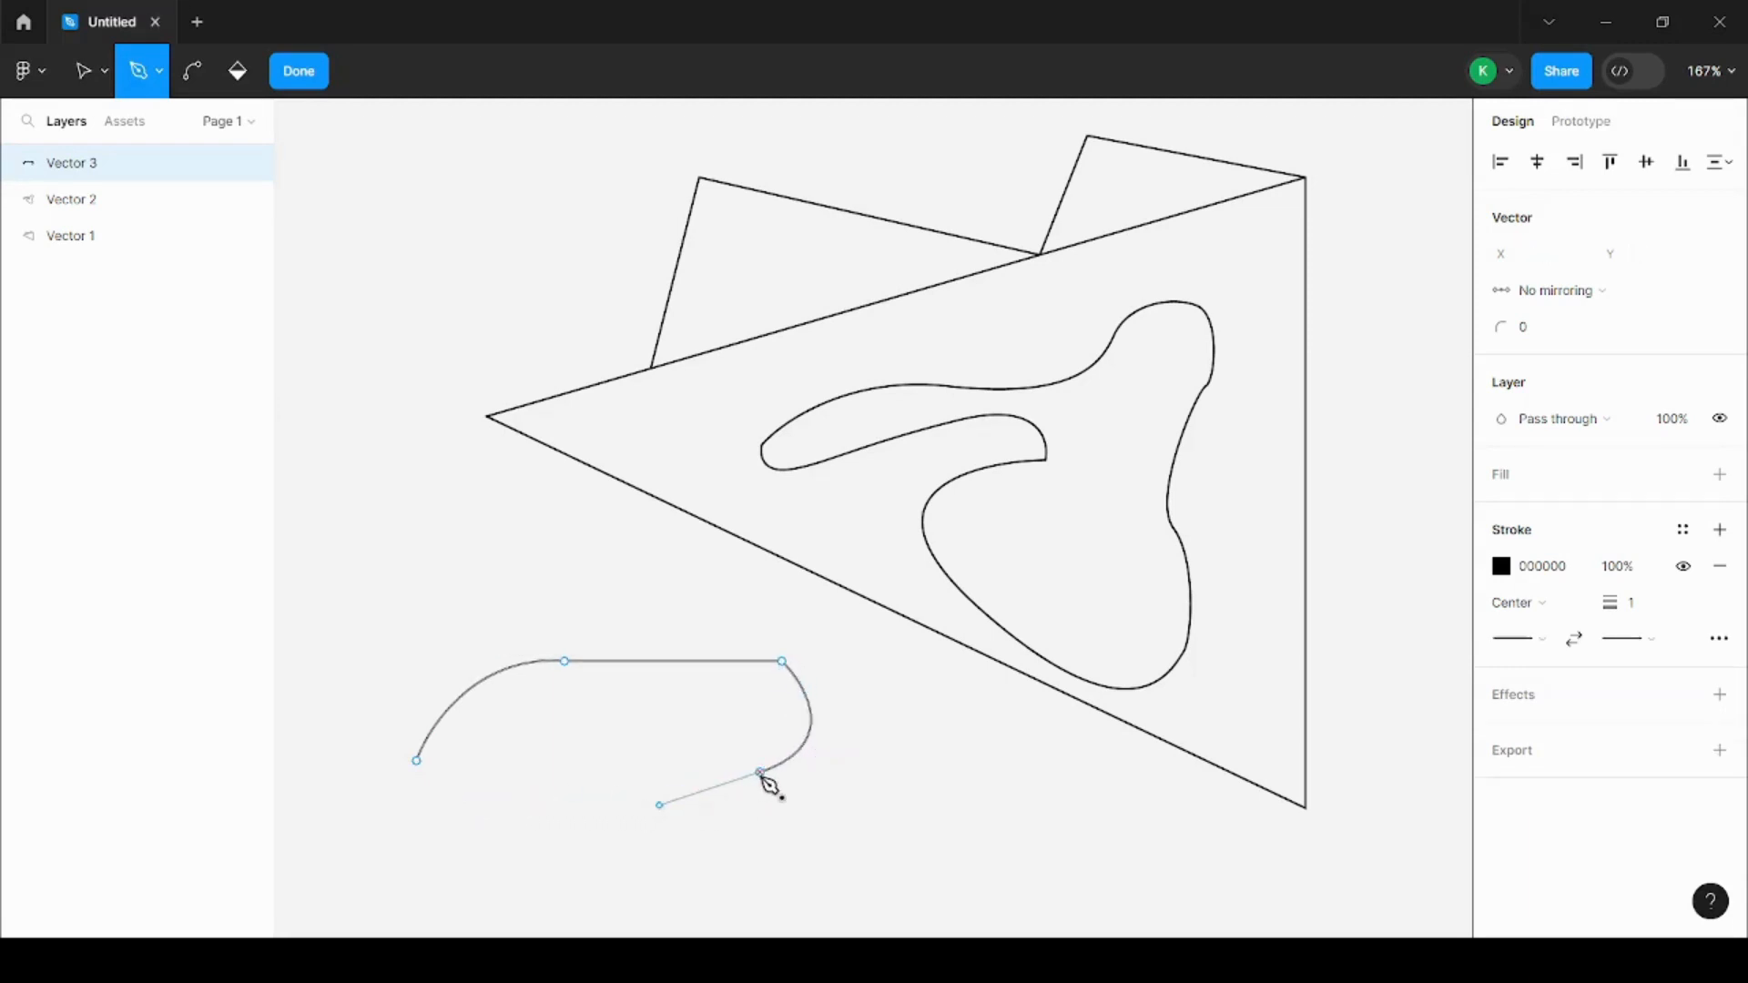
- Close the path with a straight segment back to the arc's start, forming a shape about 208 × 59, and check it as a single layer
click(761, 773)
click(417, 760)
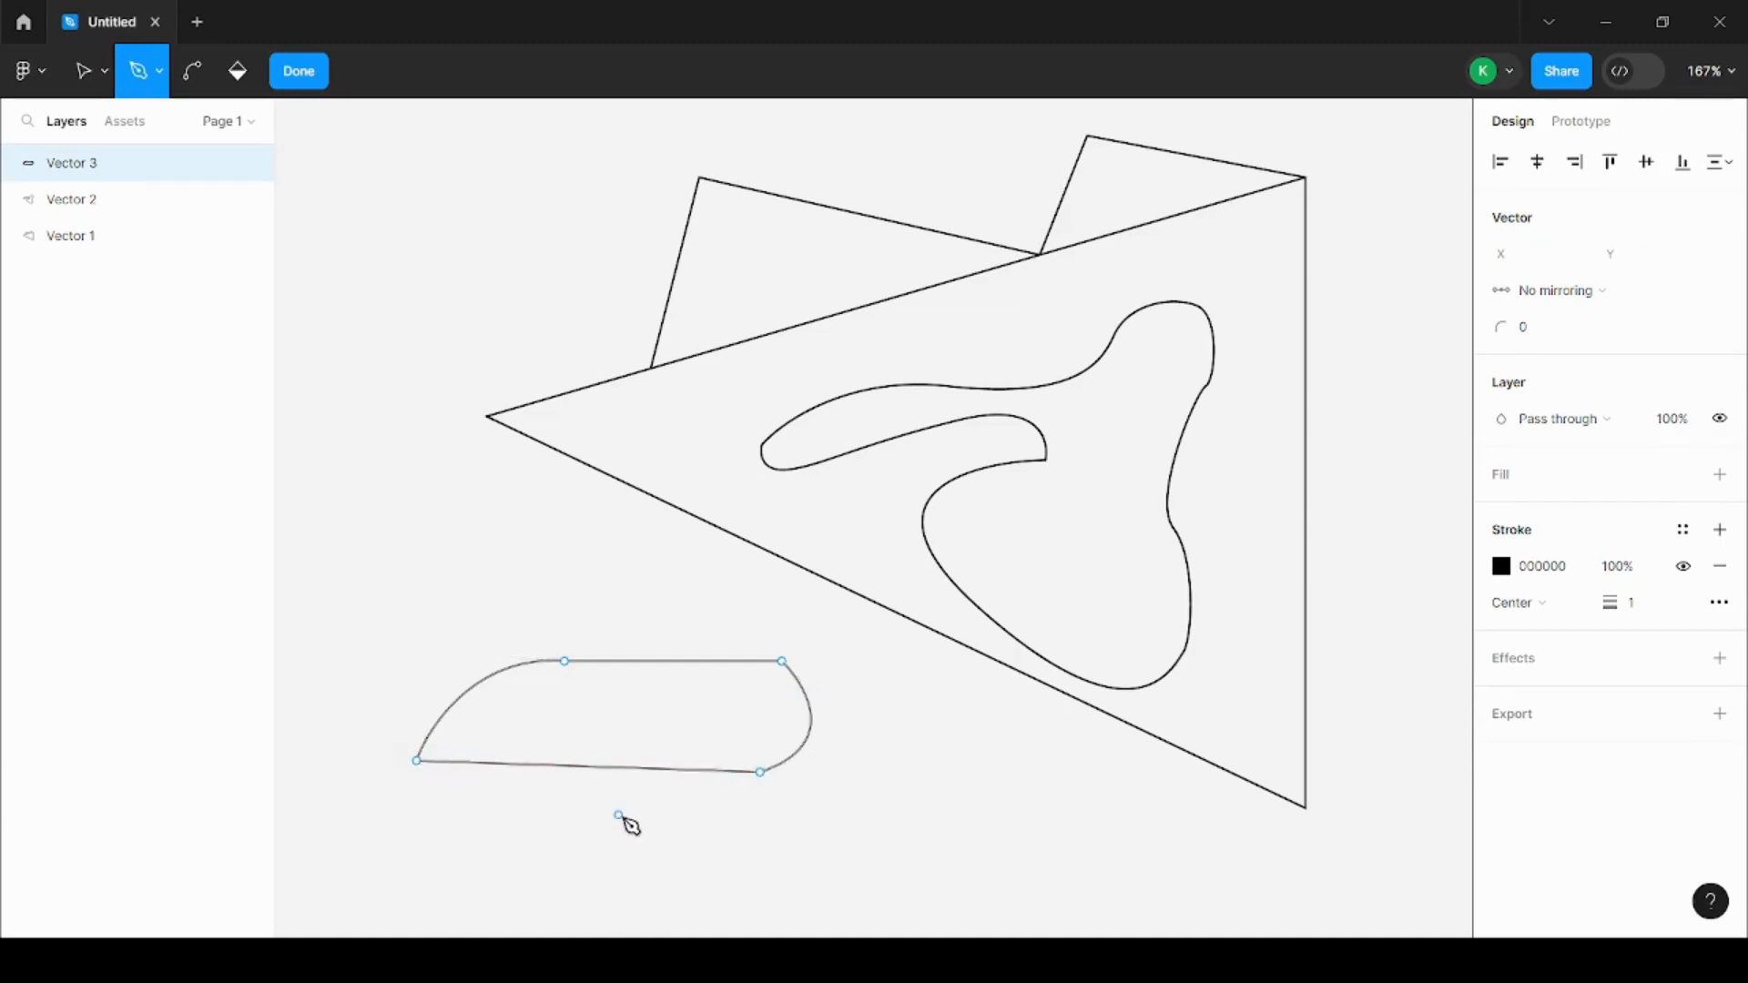
key(Escape)
key(Escape)
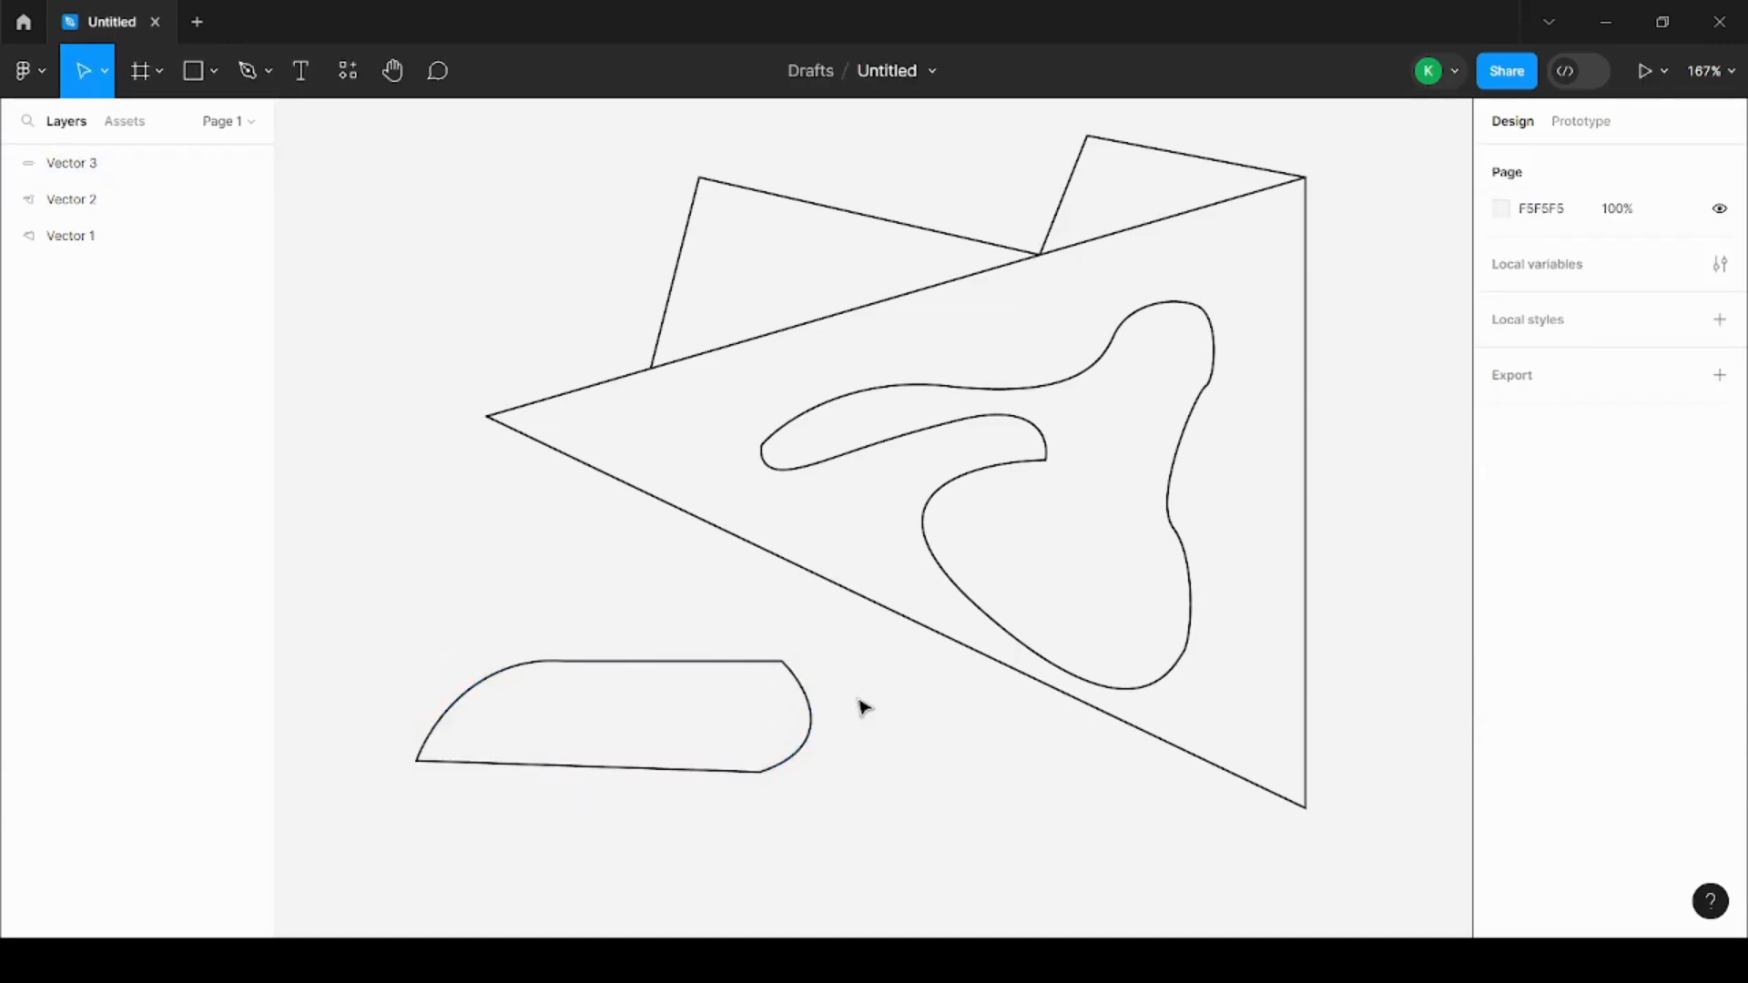
click(561, 730)
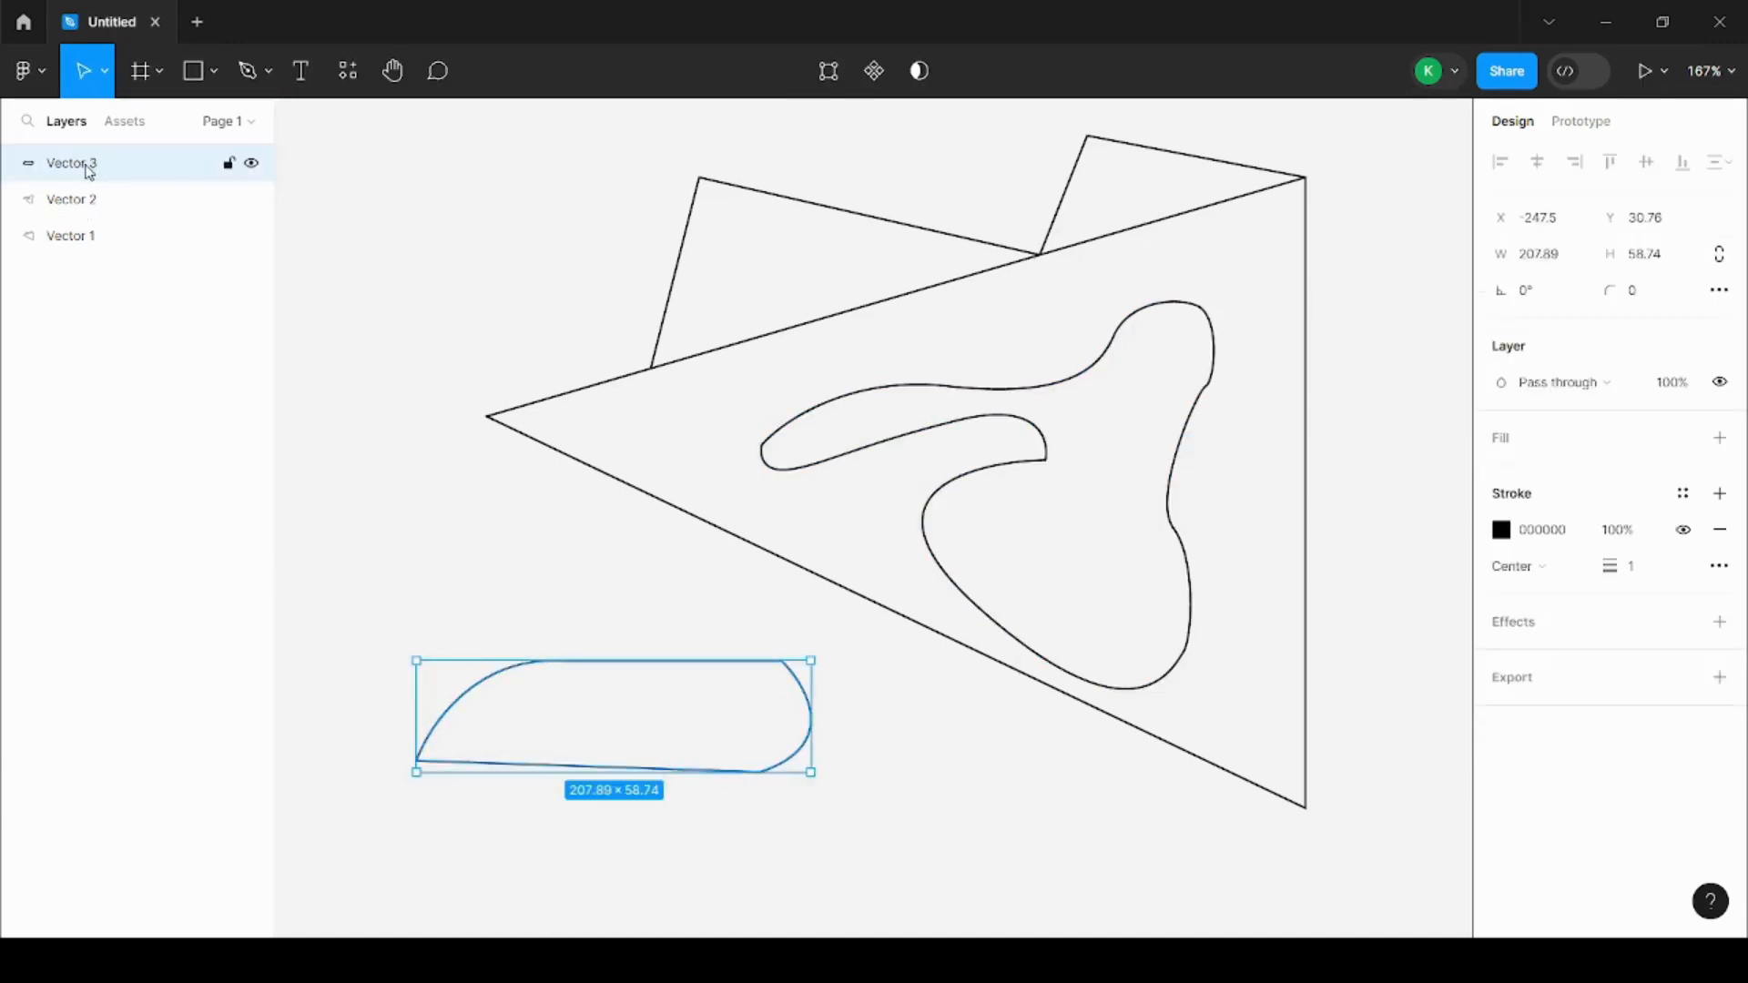
click(531, 636)
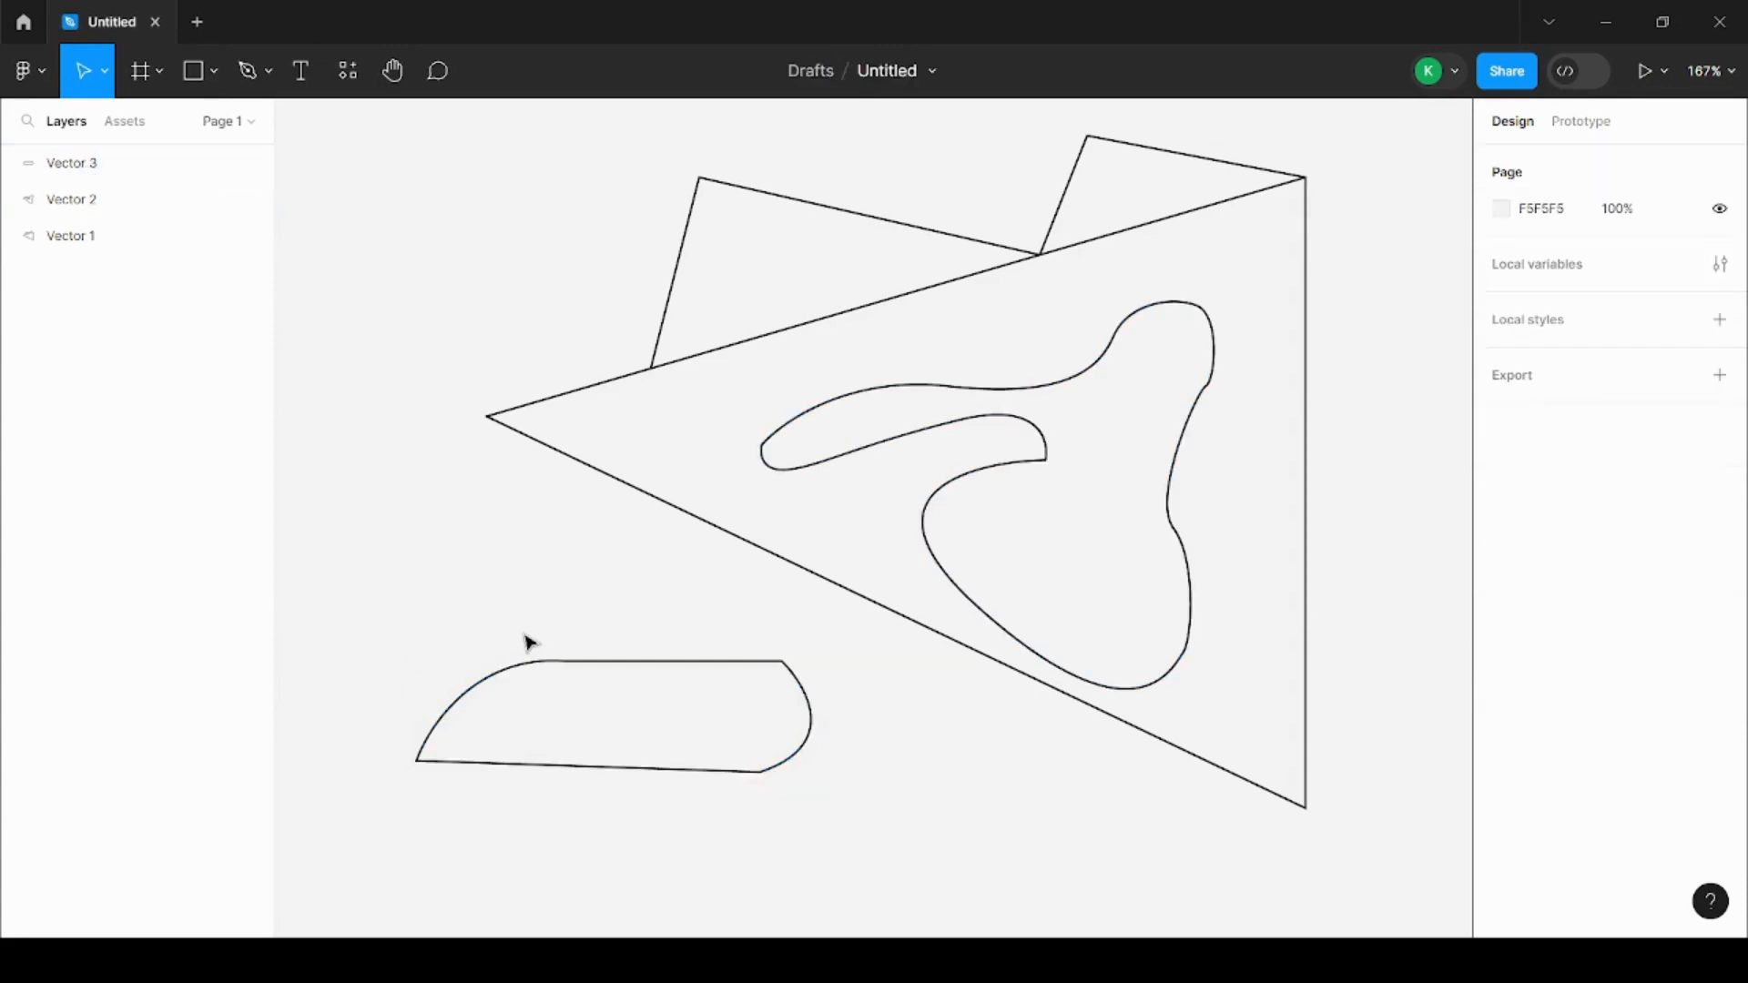